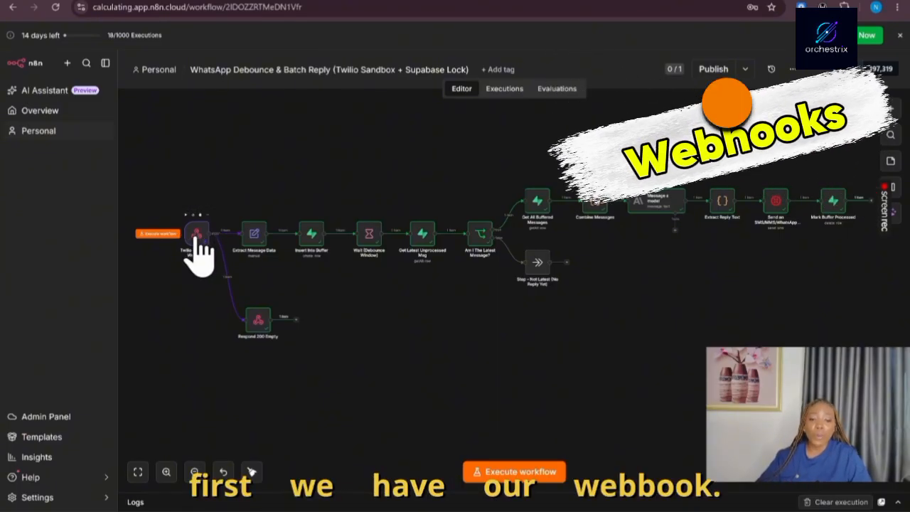
Open the Twilio WhatsApp Webhook node to view its parameters and pinned output, and close it.
{"action": "double_click", "coordinate": [198, 245]}
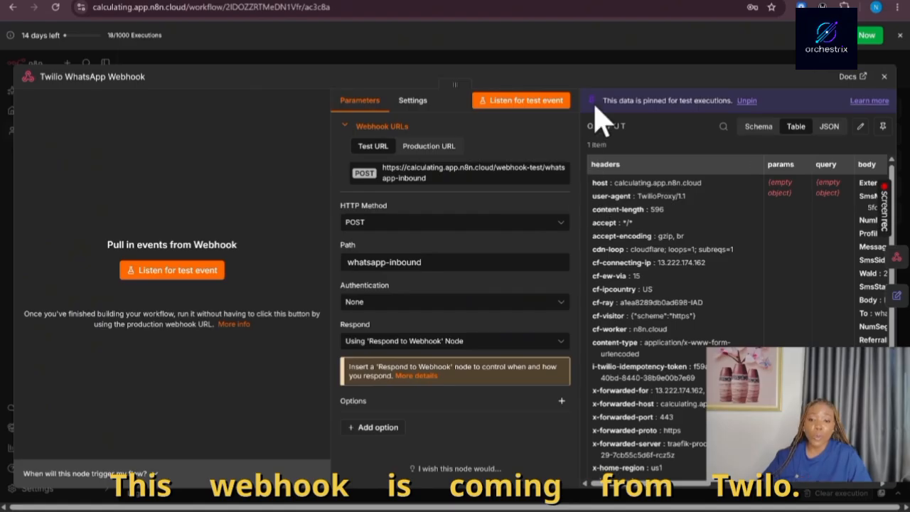
{"action": "left_click", "coordinate": [548, 60]}
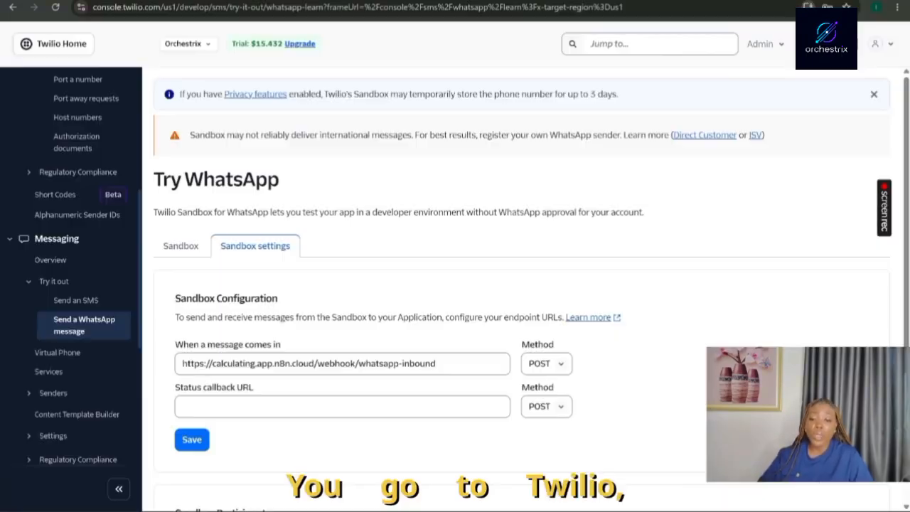
Switch to the Twilio console and examine the Try WhatsApp sandbox connection instructions and the sandbox settings.
{"action": "scroll", "coordinate": [82, 146], "scroll_direction": "up", "scroll_amount": 5}
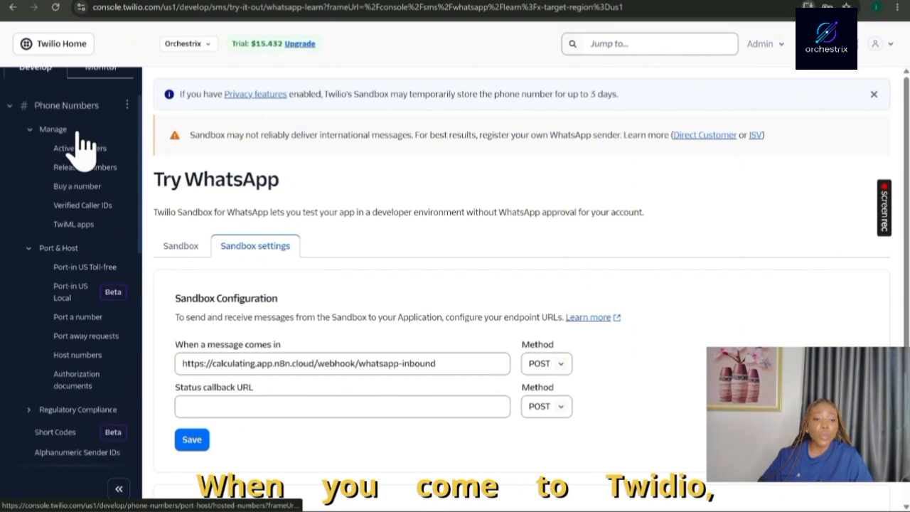
{"action": "scroll", "coordinate": [85, 188], "scroll_direction": "down", "scroll_amount": 5}
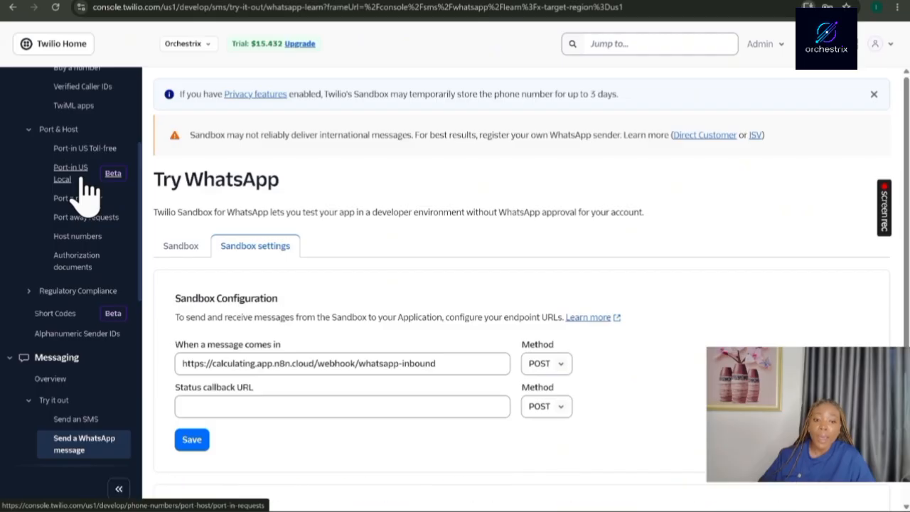
{"action": "scroll", "coordinate": [80, 187], "scroll_direction": "up", "scroll_amount": 1}
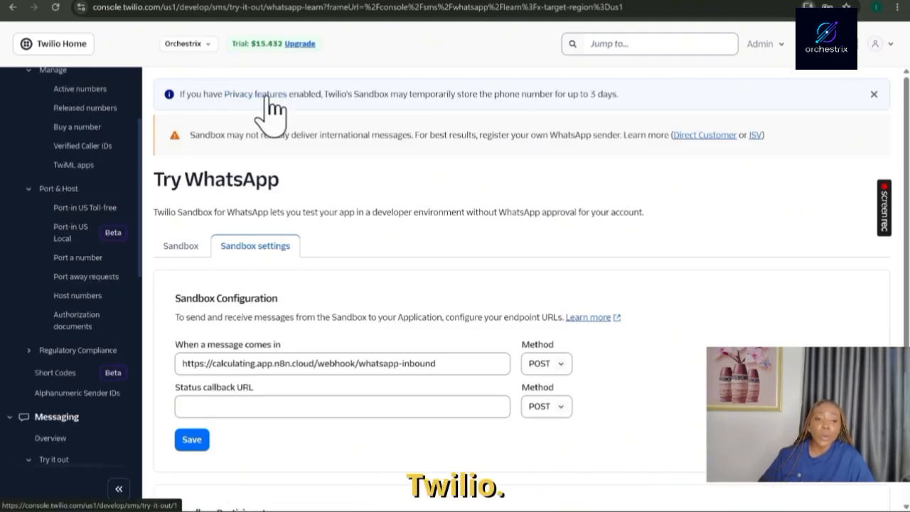
{"action": "scroll", "coordinate": [106, 142], "scroll_direction": "down", "scroll_amount": 2}
{"action": "scroll", "coordinate": [71, 241], "scroll_direction": "down", "scroll_amount": 1}
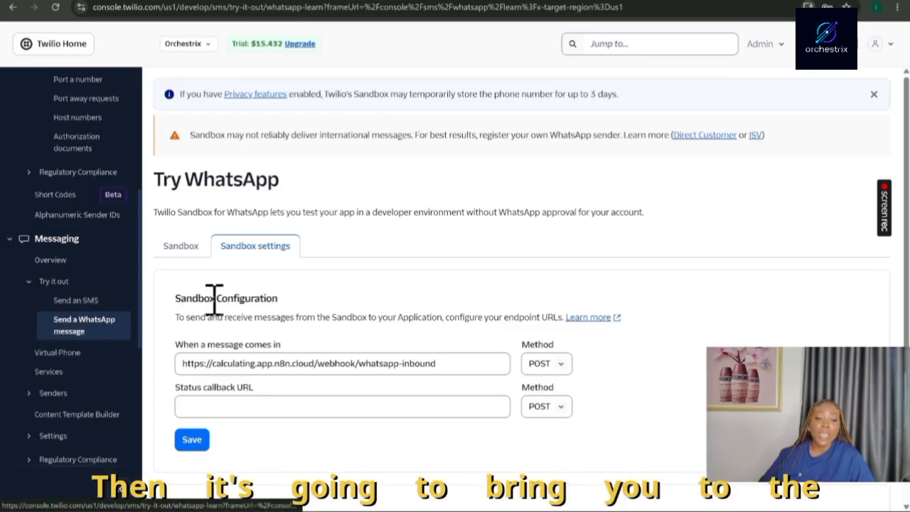
{"action": "left_click", "coordinate": [194, 249]}
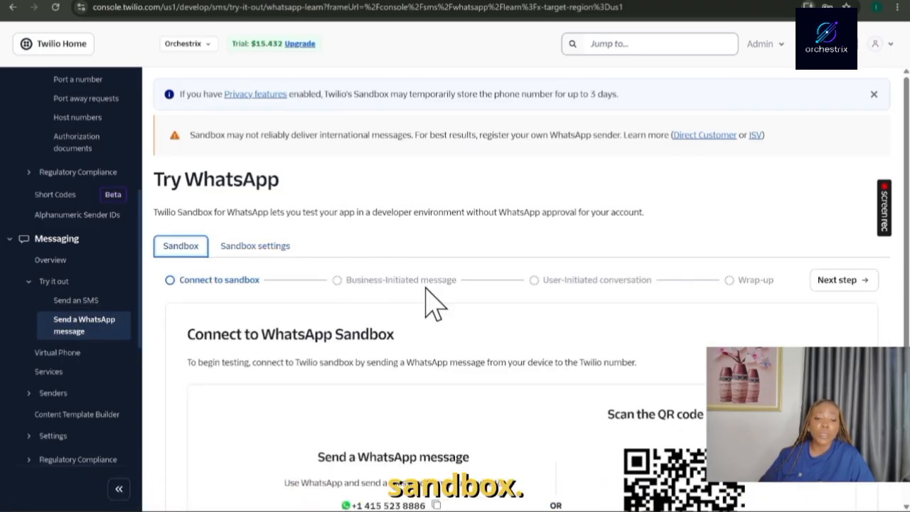
{"action": "scroll", "coordinate": [235, 270], "scroll_direction": "down", "scroll_amount": 2}
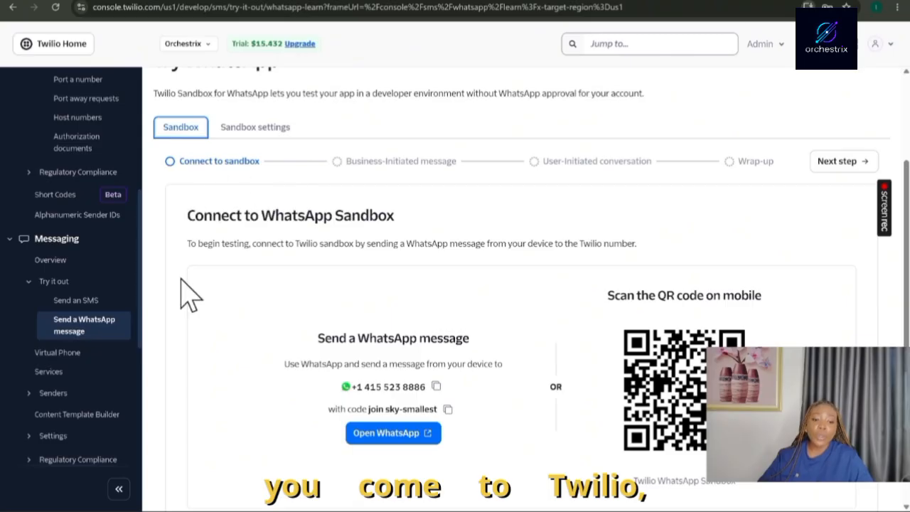
{"action": "left_click", "coordinate": [264, 132]}
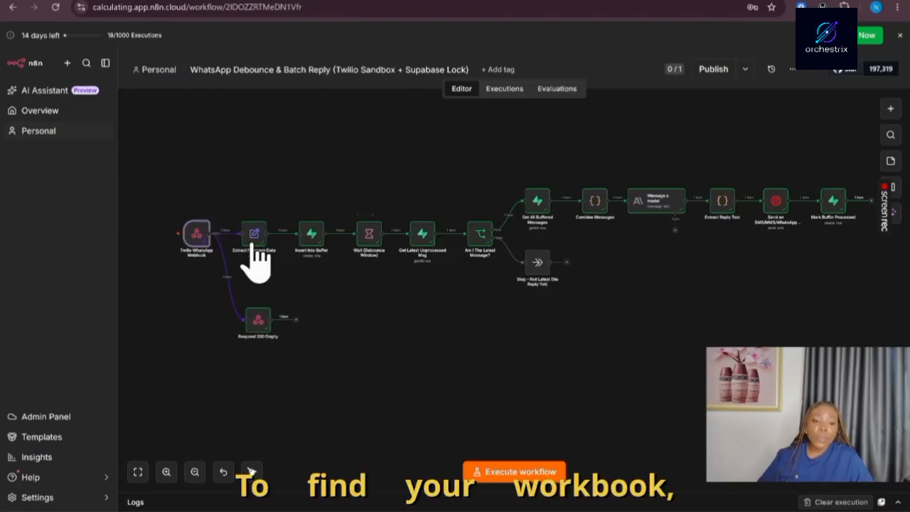
Switch to the n8n workflow and add a new Webhook trigger node, found by searching "web".
{"action": "left_click", "coordinate": [889, 109]}
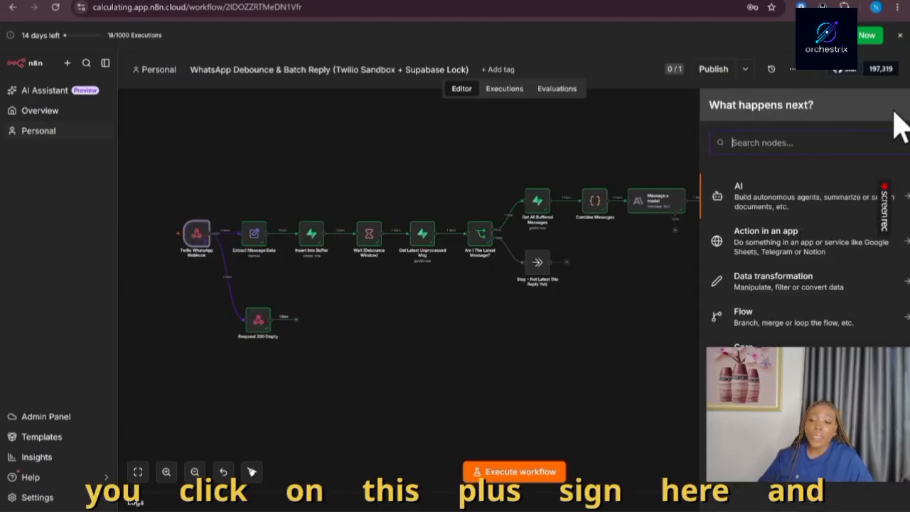
{"action": "type", "text": "web"}
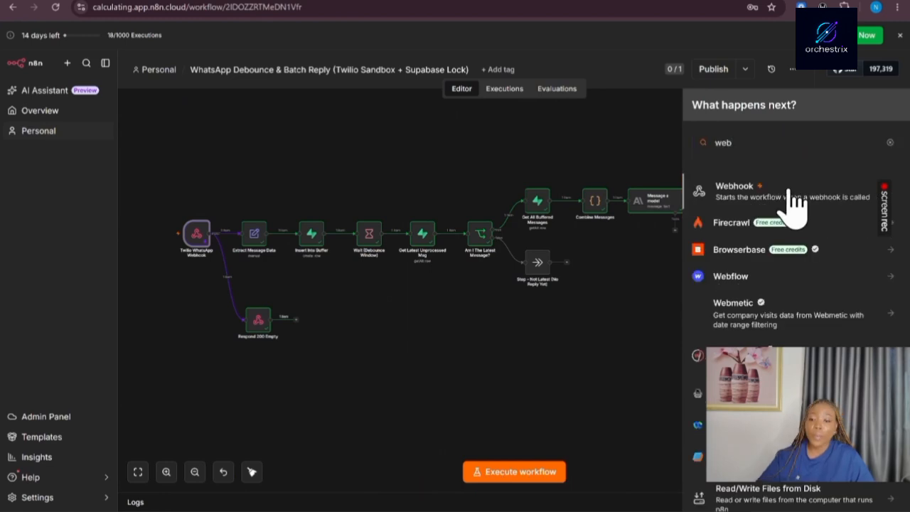
{"action": "left_click", "coordinate": [787, 202]}
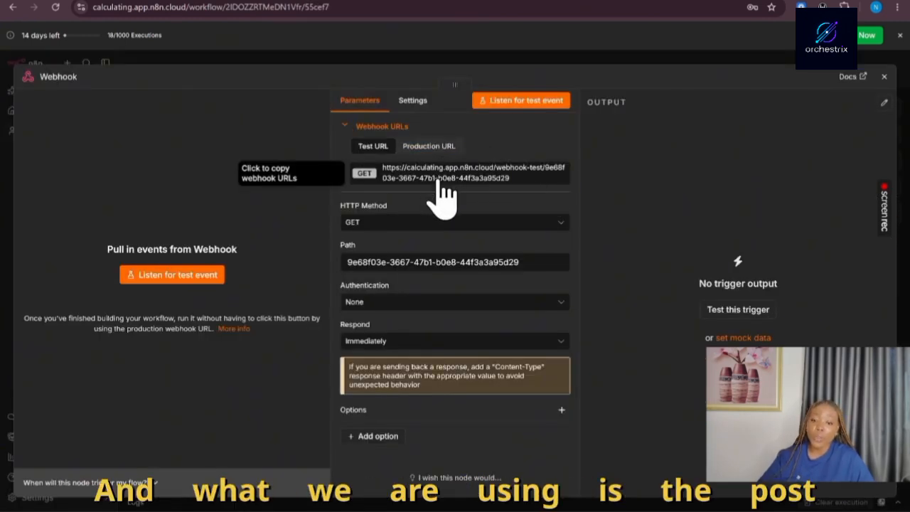
Check the incoming-message URL and its request method in Twilio's sandbox settings, and return to n8n.
{"action": "mouse_move", "coordinate": [668, 510]}
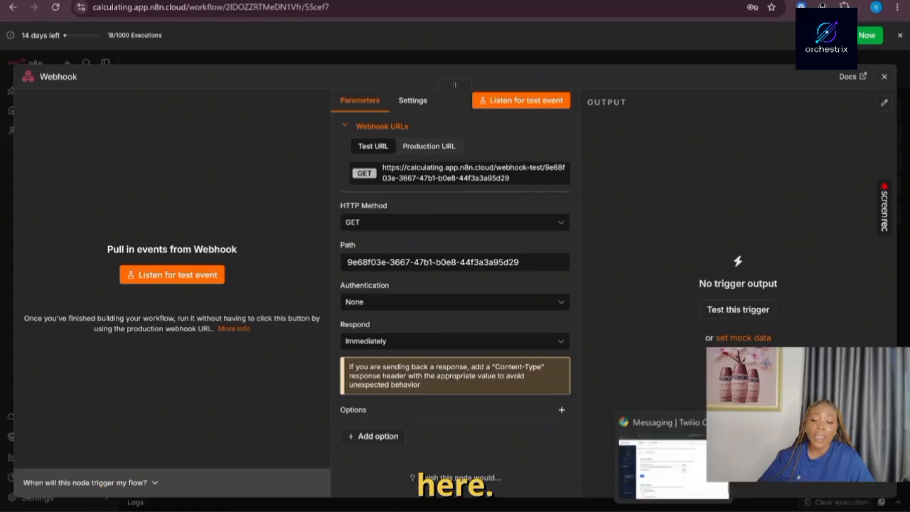
{"action": "left_click", "coordinate": [667, 469]}
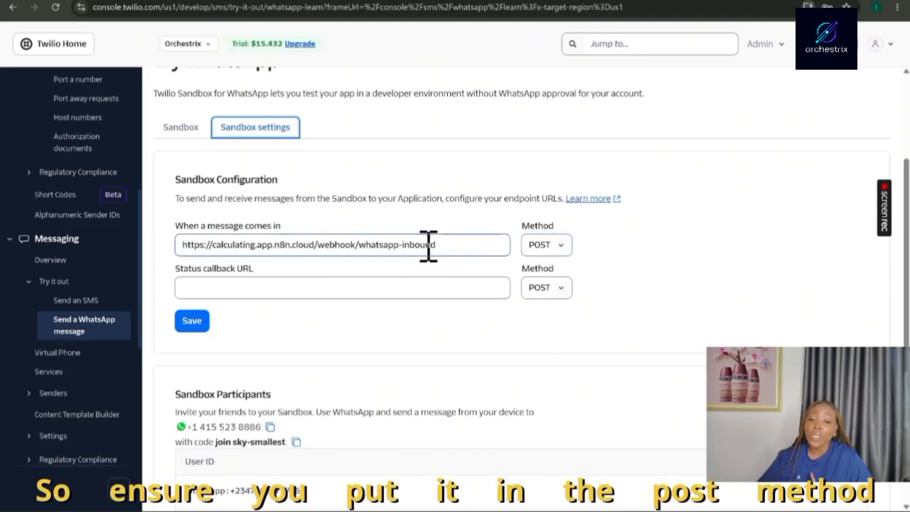
{"action": "left_click", "coordinate": [586, 509]}
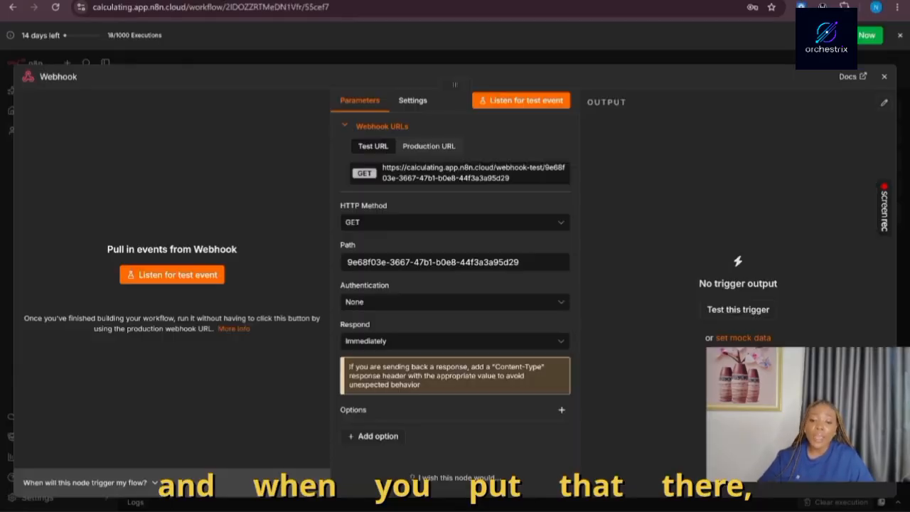
Show the new Webhook node's production URL, set its HTTP method to POST, and close the node.
{"action": "left_click", "coordinate": [440, 151]}
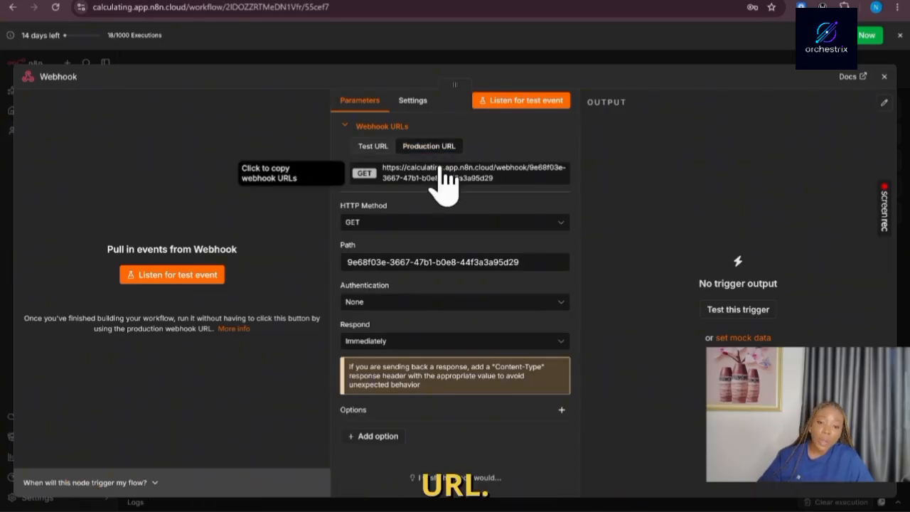
{"action": "left_click", "coordinate": [402, 223]}
{"action": "left_click", "coordinate": [434, 333]}
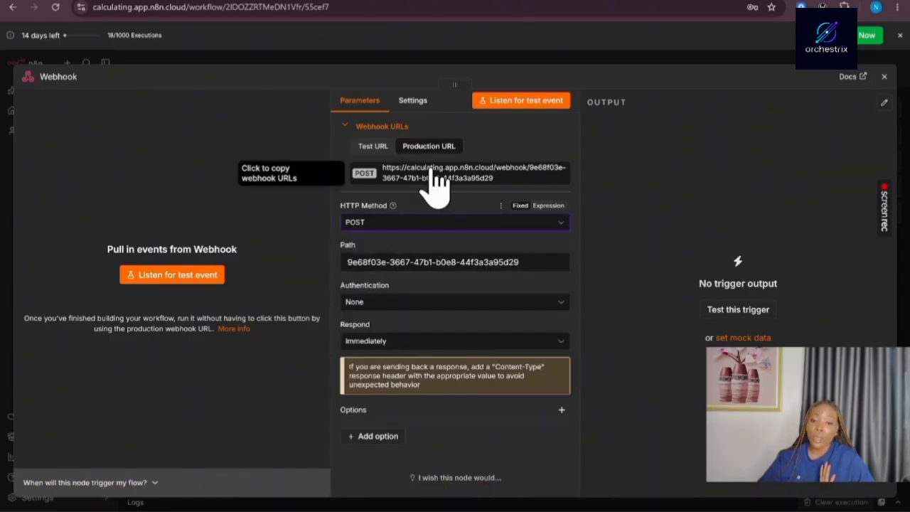
{"action": "left_click", "coordinate": [438, 226]}
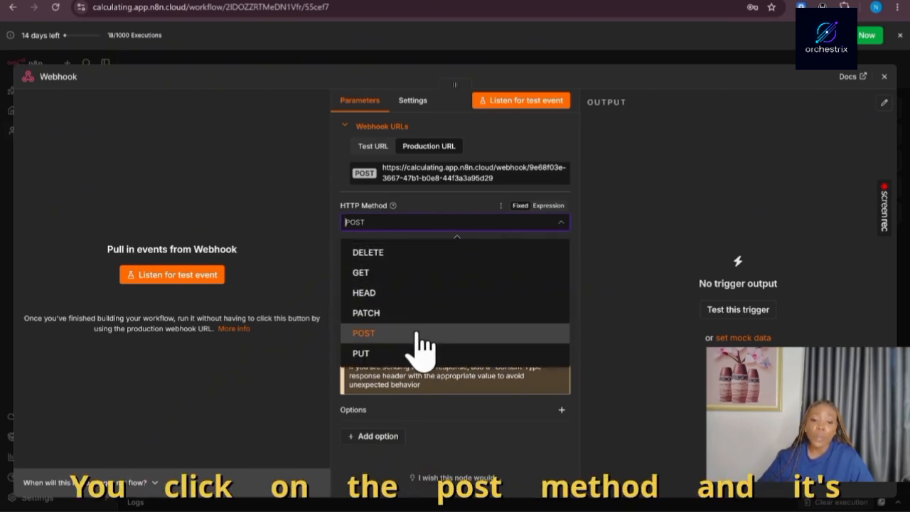
{"action": "left_click", "coordinate": [426, 204]}
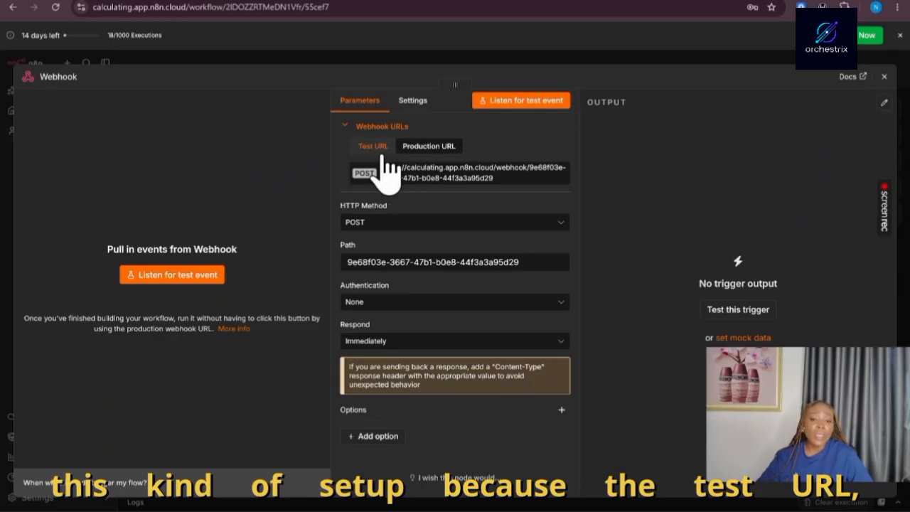
{"action": "left_click", "coordinate": [373, 62]}
Publish the WhatsApp Debounce & Batch Reply workflow.
{"action": "mouse_move", "coordinate": [175, 245]}
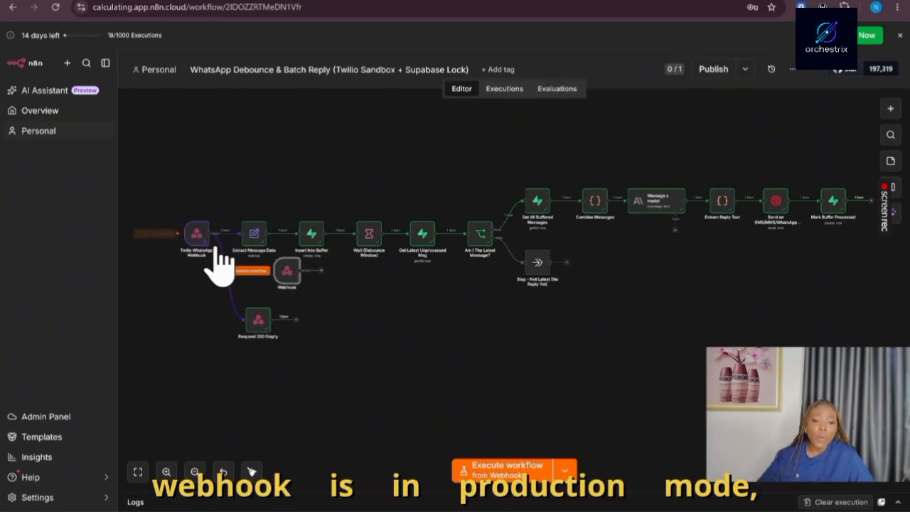
{"action": "left_click", "coordinate": [713, 69]}
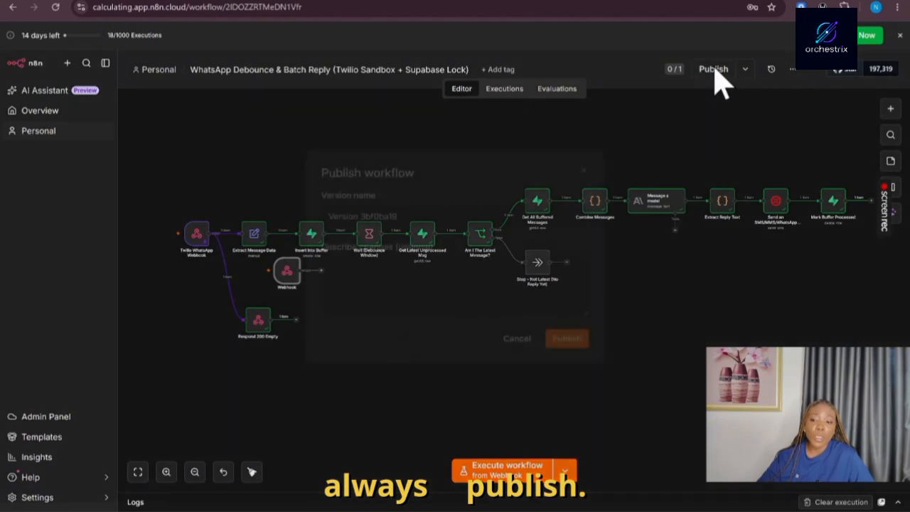
{"action": "left_click", "coordinate": [561, 348]}
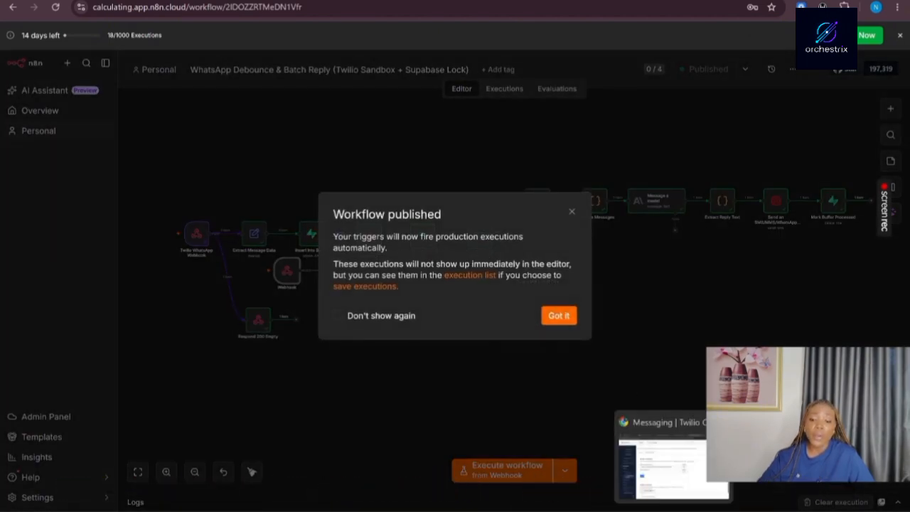
Switch to the Twilio console and save the sandbox configuration with the n8n webhook URL for incoming messages.
{"action": "left_click", "coordinate": [676, 510]}
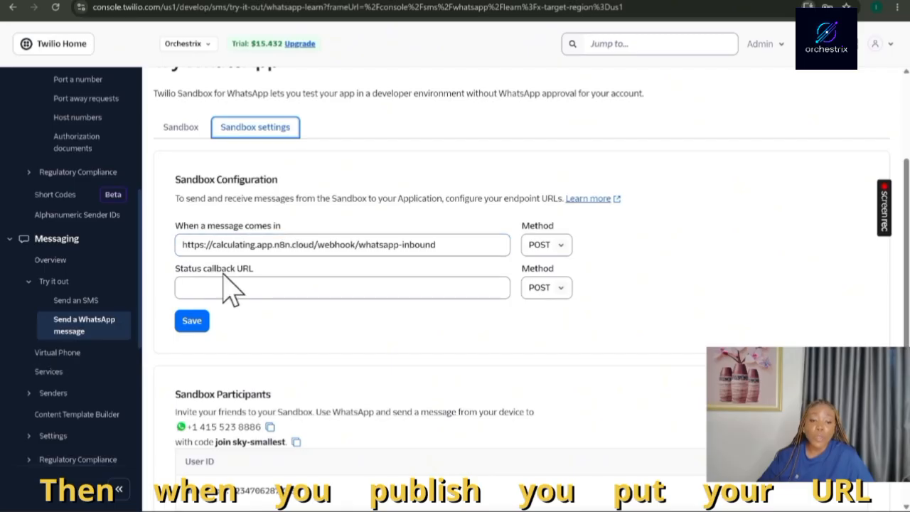
{"action": "left_click", "coordinate": [192, 321]}
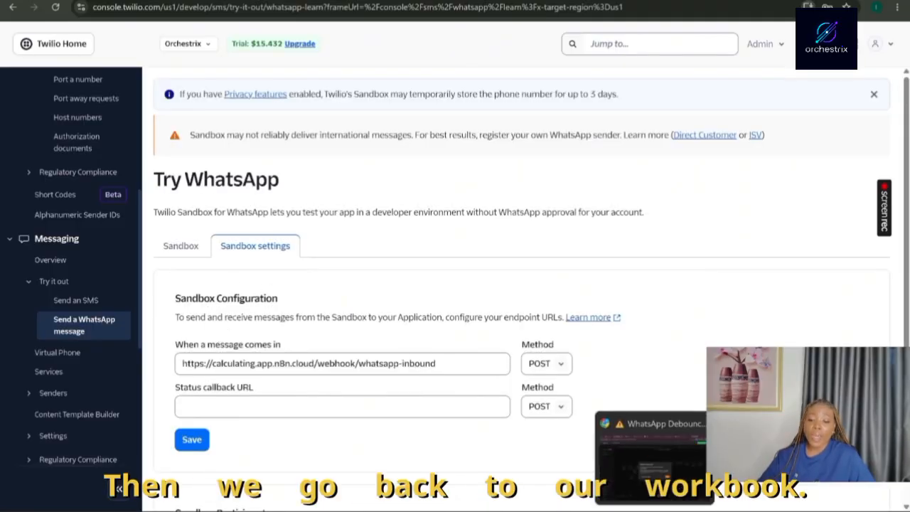
Return to the n8n workflow, dismiss the publish notice, and delete the unconnected Webhook node.
{"action": "left_click", "coordinate": [612, 455]}
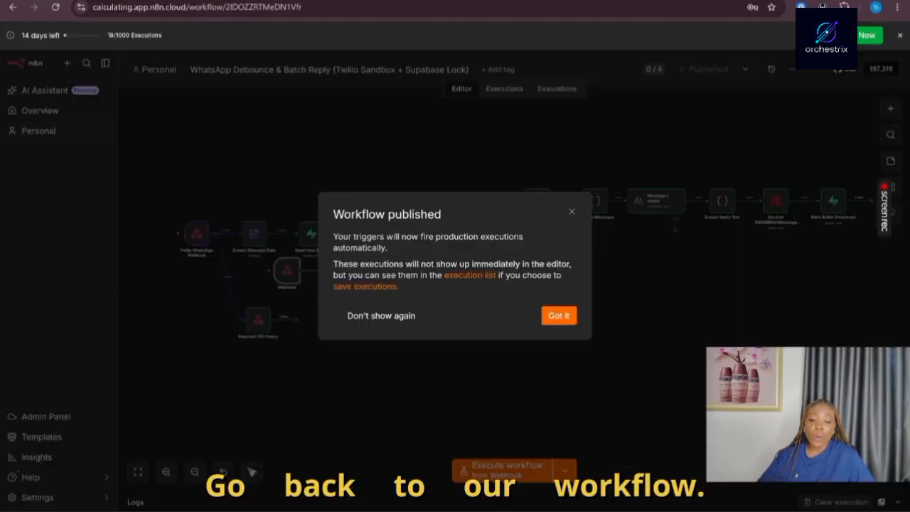
{"action": "left_click", "coordinate": [557, 315]}
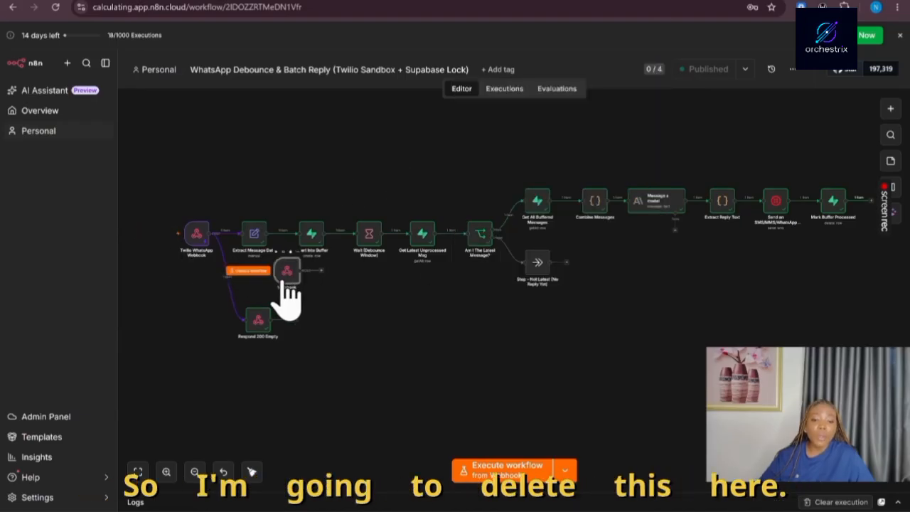
{"action": "left_click_drag", "start_coordinate": [285, 275], "coordinate": [320, 327]}
{"action": "left_click", "coordinate": [324, 301]}
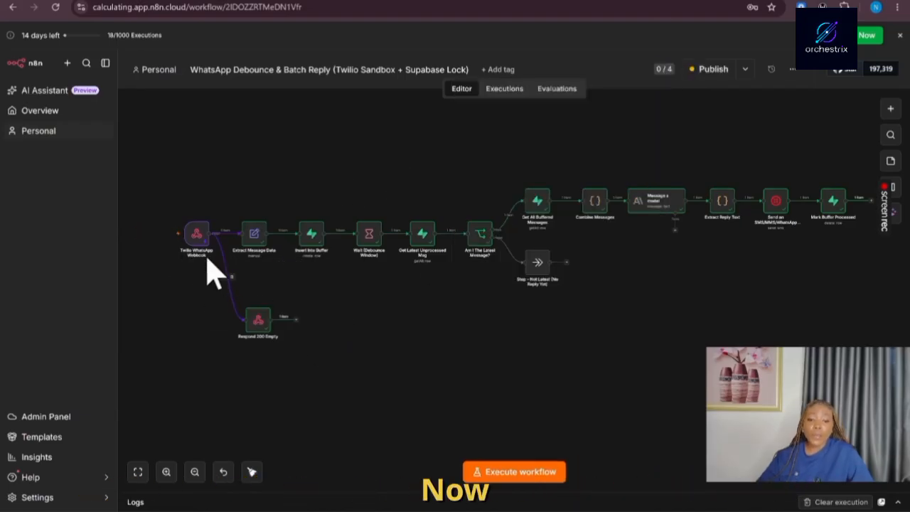
Review the Respond setting of the Twilio WhatsApp Webhook node and close the node.
{"action": "double_click", "coordinate": [195, 234]}
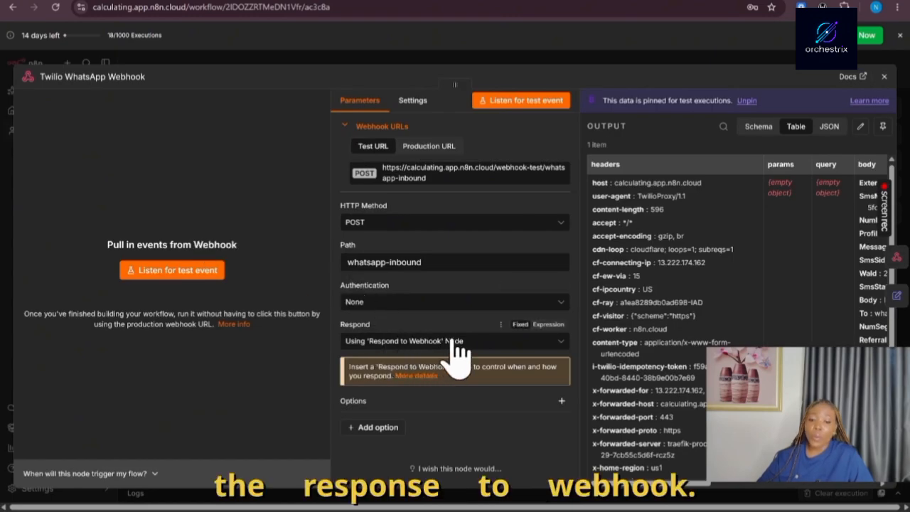
{"action": "left_click", "coordinate": [515, 63]}
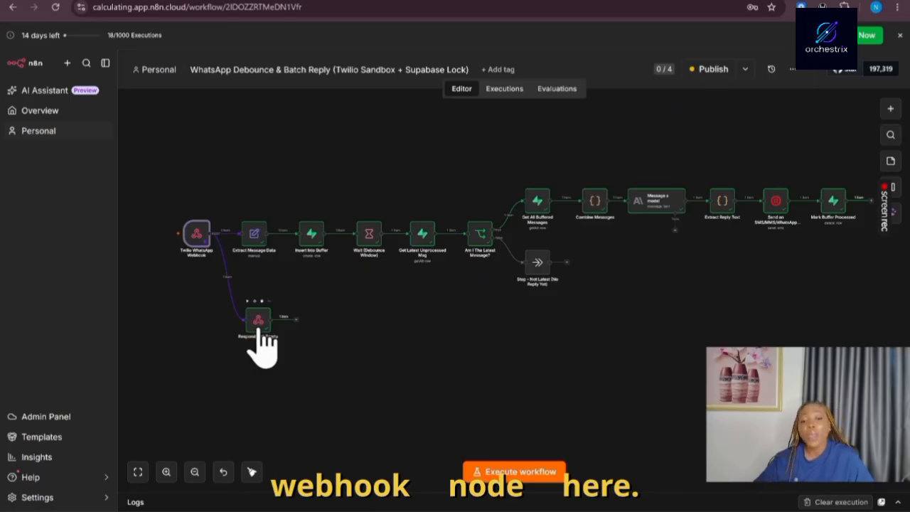
Open the Extract Message Data node and examine the incoming Twilio message body alongside its field mappings.
{"action": "scroll", "coordinate": [262, 267], "scroll_direction": "up", "scroll_amount": 2}
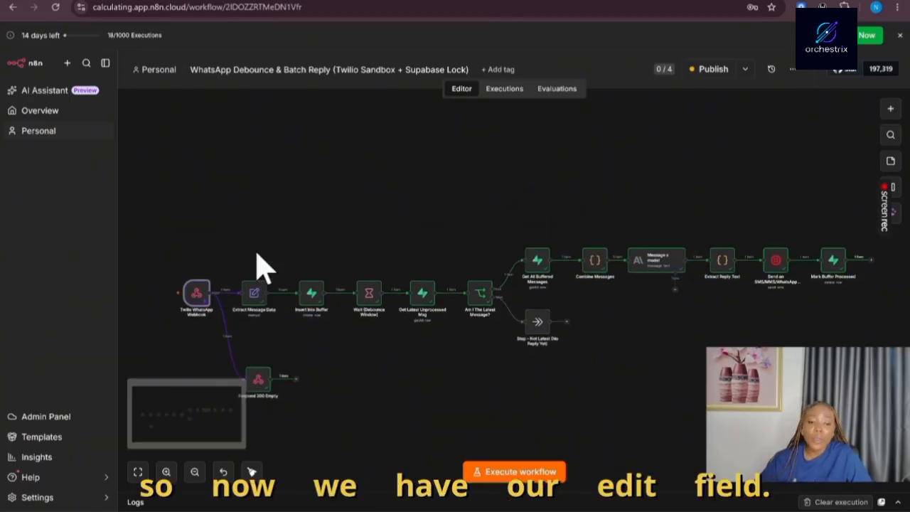
{"action": "left_click", "coordinate": [167, 472]}
{"action": "left_click", "coordinate": [167, 472]}
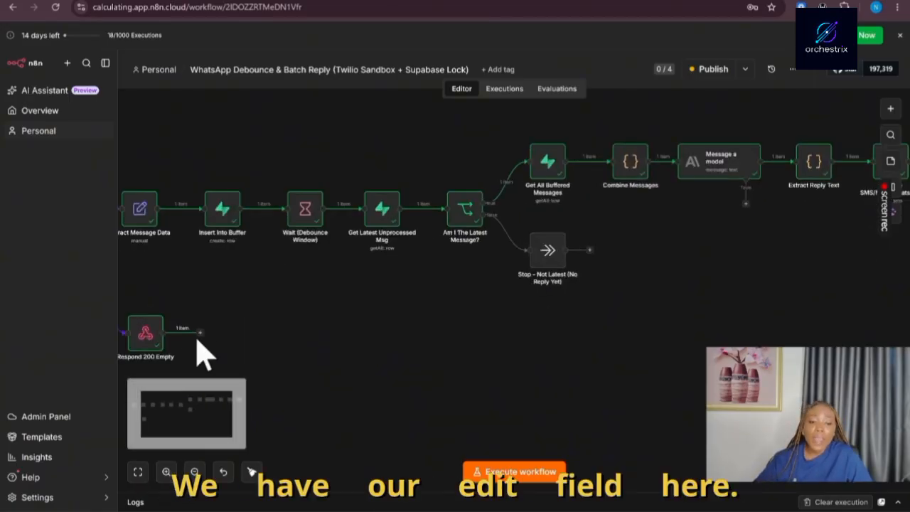
{"action": "left_click", "coordinate": [149, 478]}
{"action": "scroll", "coordinate": [165, 328], "scroll_direction": "up", "scroll_amount": 2}
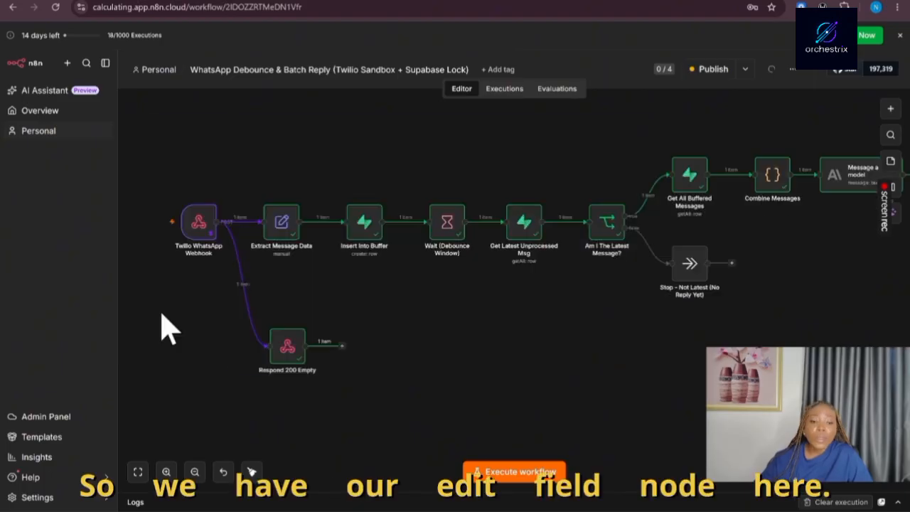
{"action": "double_click", "coordinate": [281, 227]}
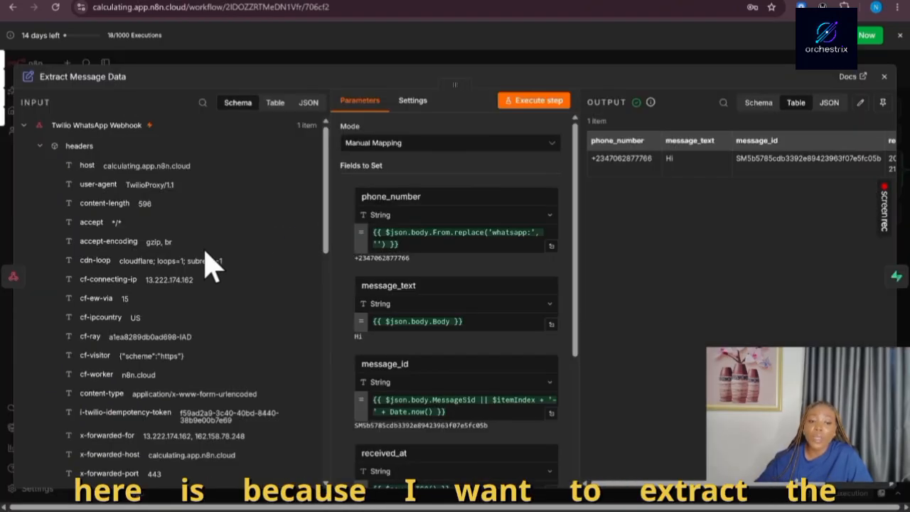
{"action": "scroll", "coordinate": [213, 263], "scroll_direction": "down", "scroll_amount": 10}
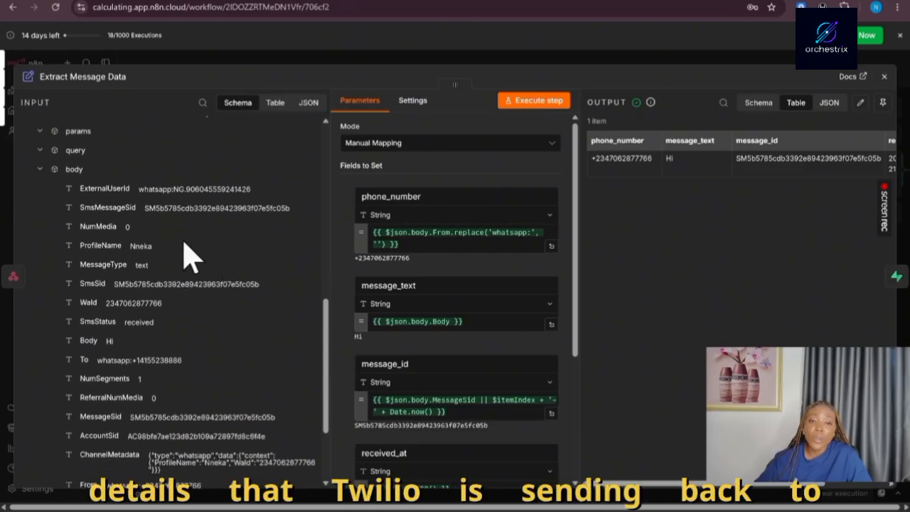
{"action": "scroll", "coordinate": [192, 263], "scroll_direction": "down", "scroll_amount": 3}
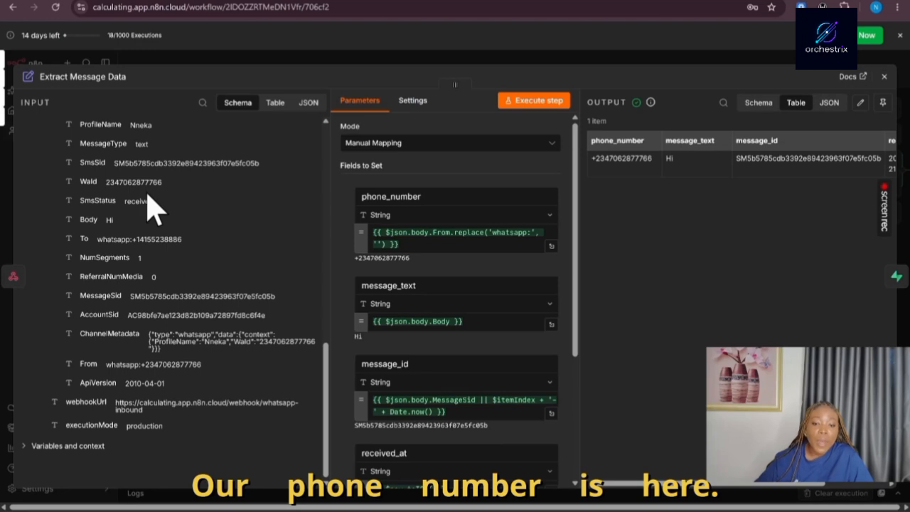
Review the phone_number, message_text, message_id and received_at mappings in the Extract Message Data node and close it.
{"action": "scroll", "coordinate": [153, 206], "scroll_direction": "up", "scroll_amount": 2}
{"action": "scroll", "coordinate": [167, 226], "scroll_direction": "down", "scroll_amount": 2}
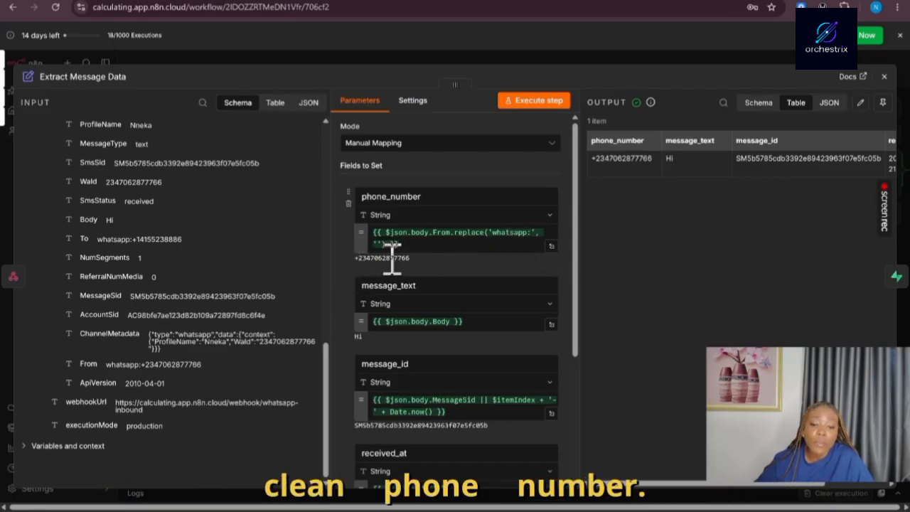
{"action": "scroll", "coordinate": [391, 258], "scroll_direction": "down", "scroll_amount": 1}
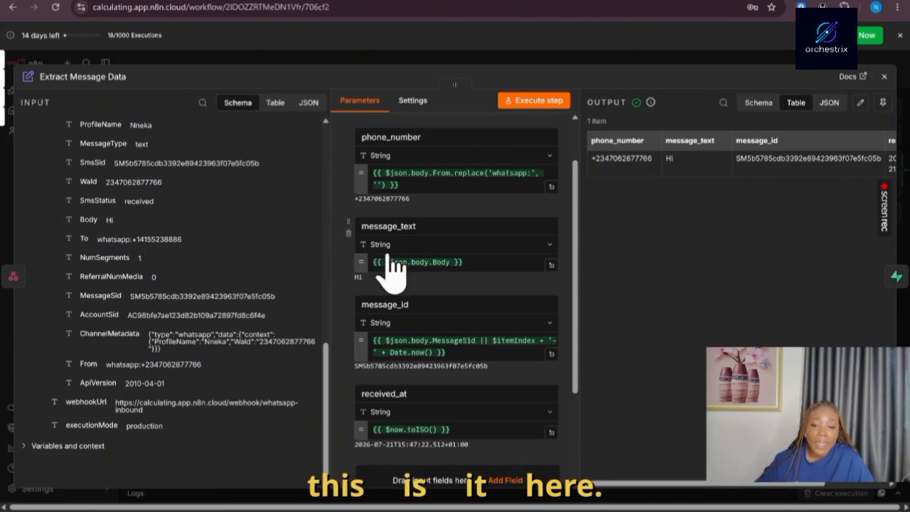
{"action": "scroll", "coordinate": [403, 271], "scroll_direction": "down", "scroll_amount": 1}
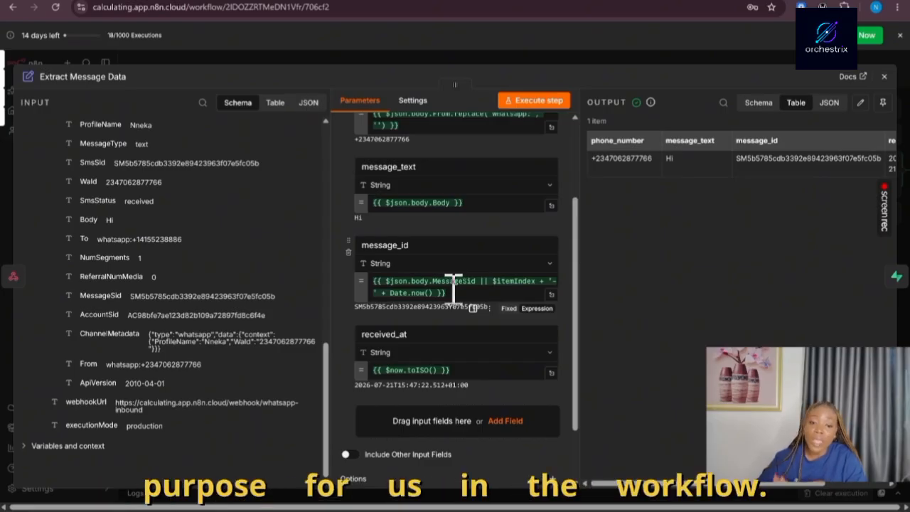
{"action": "left_click", "coordinate": [487, 57]}
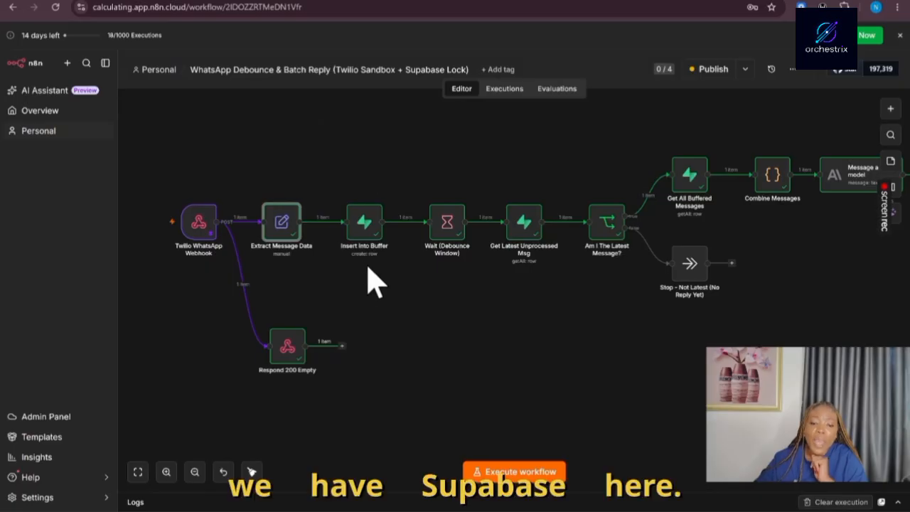
Open the Insert Into Buffer node and examine its Supabase row operation, messages table and fields to send.
{"action": "double_click", "coordinate": [363, 227]}
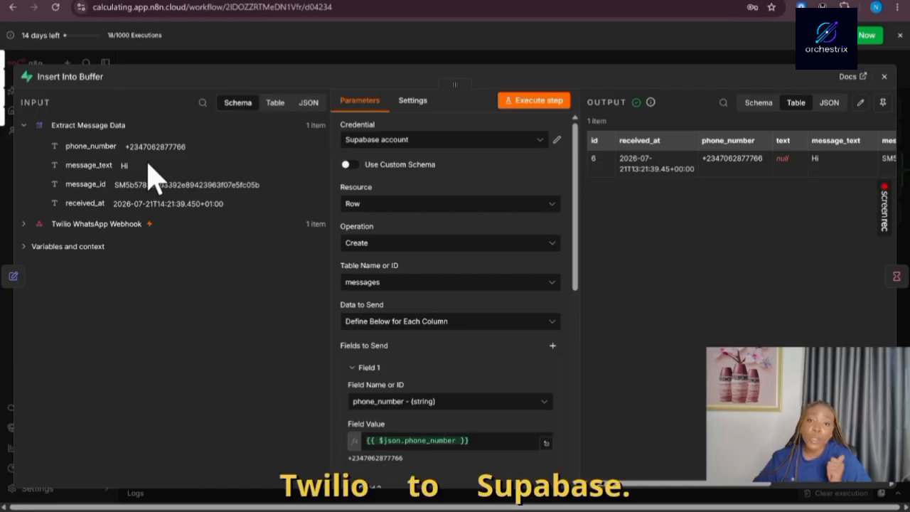
{"action": "scroll", "coordinate": [398, 234], "scroll_direction": "down", "scroll_amount": 2}
{"action": "scroll", "coordinate": [411, 238], "scroll_direction": "down", "scroll_amount": 2}
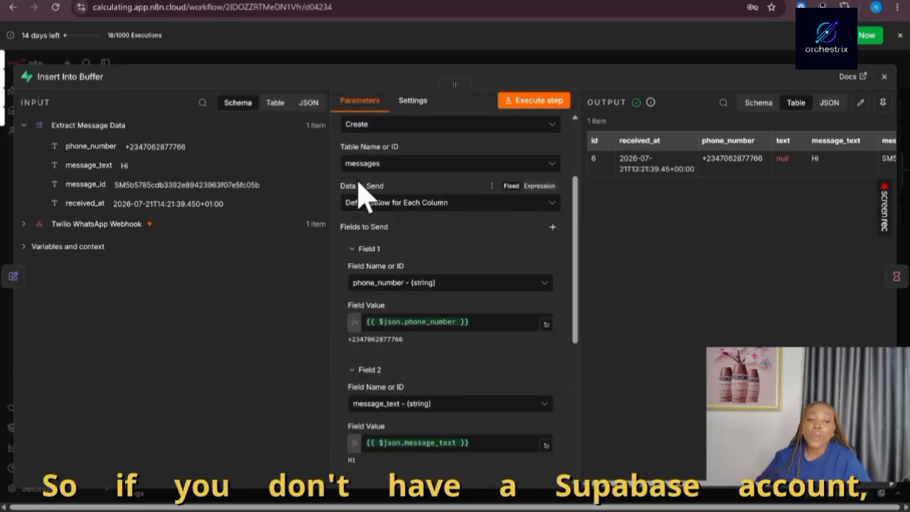
Search for "supabase" in a new browser tab.
{"action": "left_click", "coordinate": [640, 1]}
{"action": "left_click", "coordinate": [369, 10]}
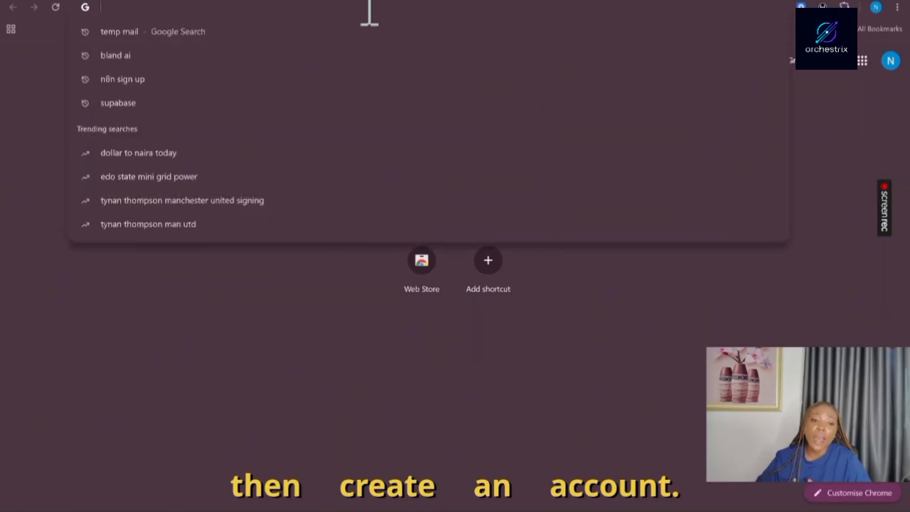
{"action": "type", "text": "up"}
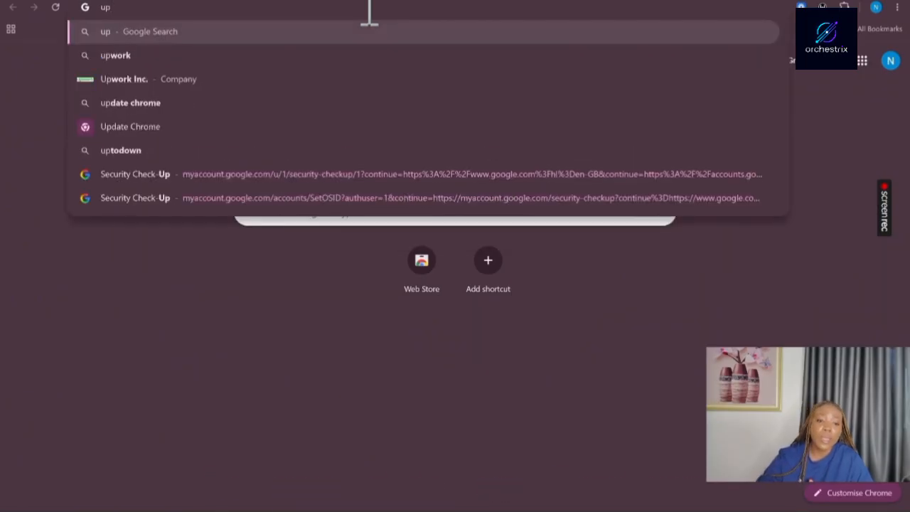
{"action": "key", "text": "BackSpace"}
{"action": "key", "text": "BackSpace"}
{"action": "type", "text": "supabase"}
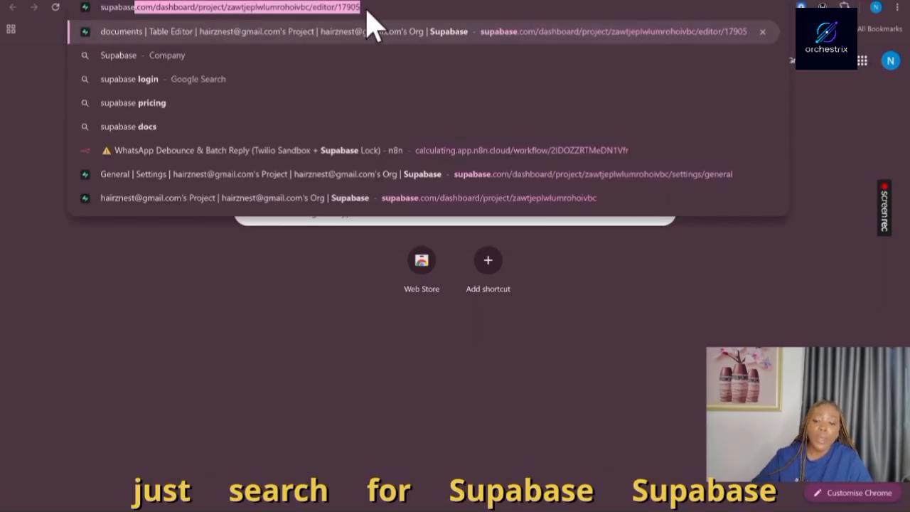
{"action": "key", "text": "Return"}
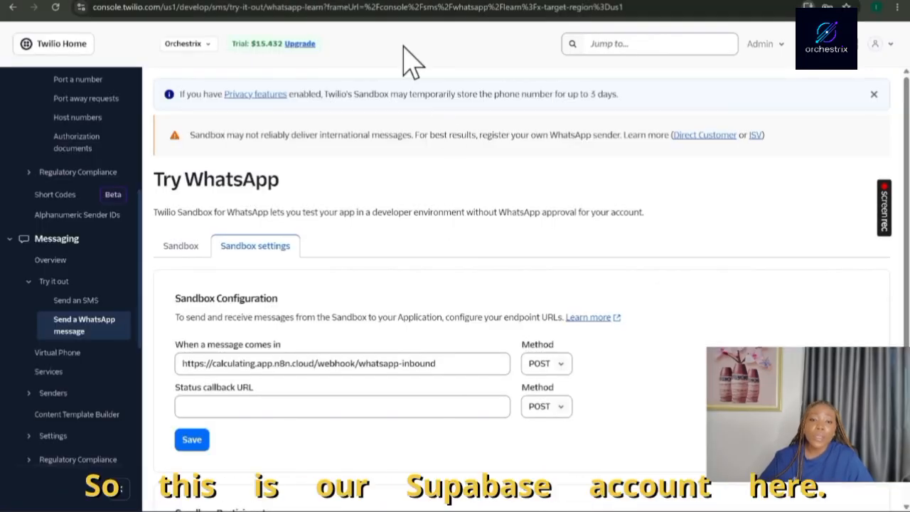
Switch to the Supabase Table Editor and delete the text column from the messages table.
{"action": "left_click", "coordinate": [482, 1]}
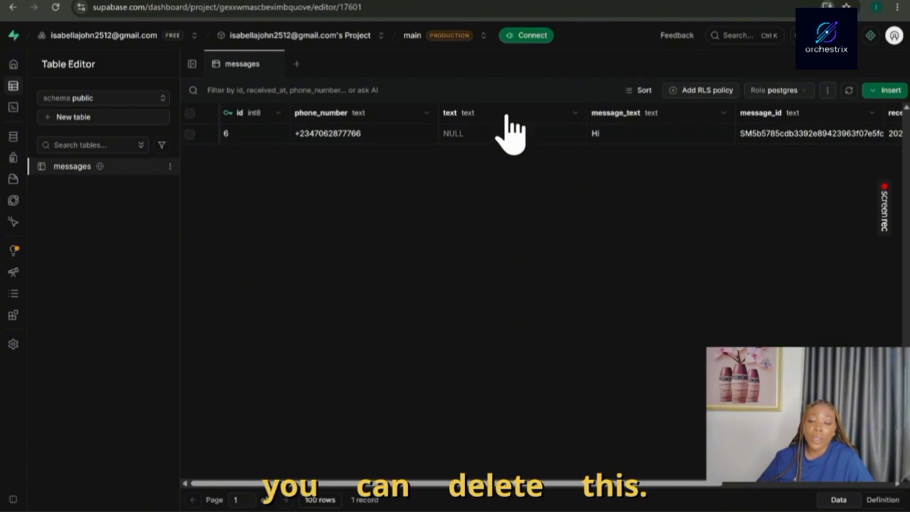
{"action": "left_click", "coordinate": [573, 114]}
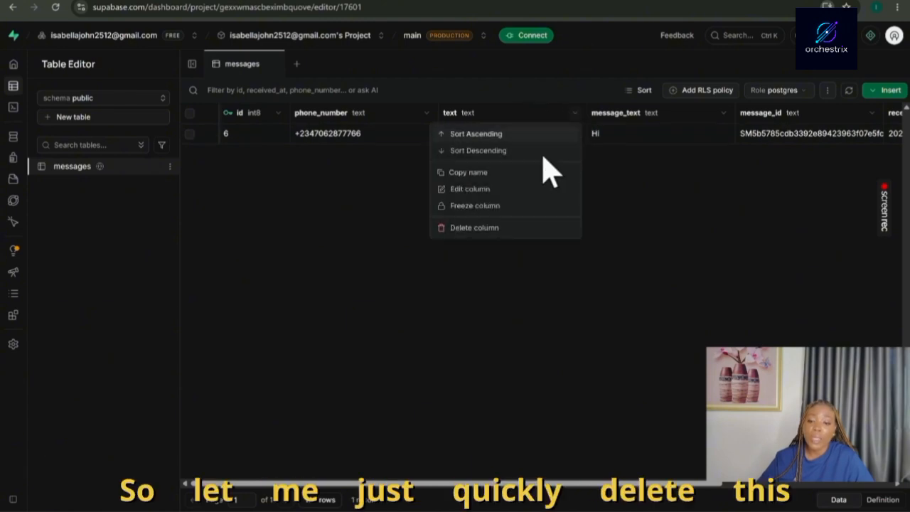
{"action": "left_click", "coordinate": [487, 228]}
{"action": "key", "text": "Return"}
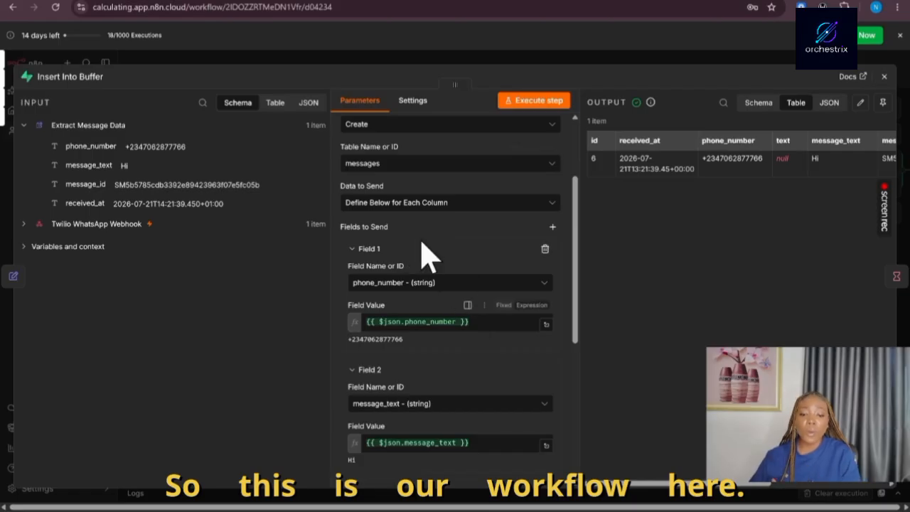
Review the remaining field mappings of the Insert Into Buffer node in n8n and close it.
{"action": "scroll", "coordinate": [440, 227], "scroll_direction": "down", "scroll_amount": 4}
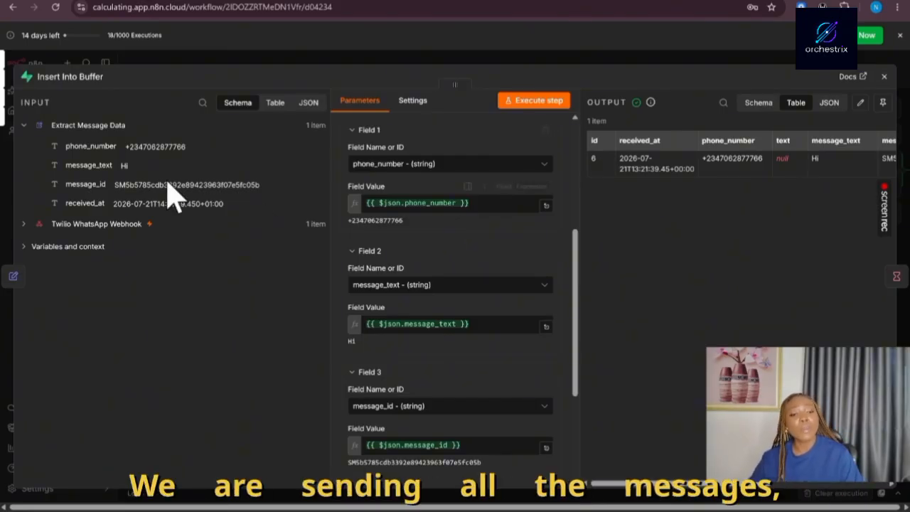
{"action": "left_click", "coordinate": [423, 62]}
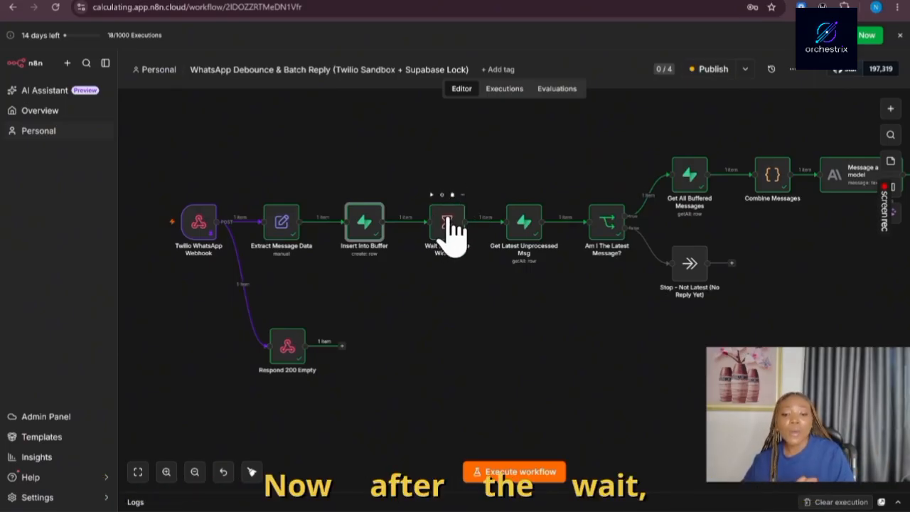
Check the operation of the Get Latest Unprocessed Msg node and the interval of the Wait (Debounce Window) node, closing each.
{"action": "double_click", "coordinate": [527, 236]}
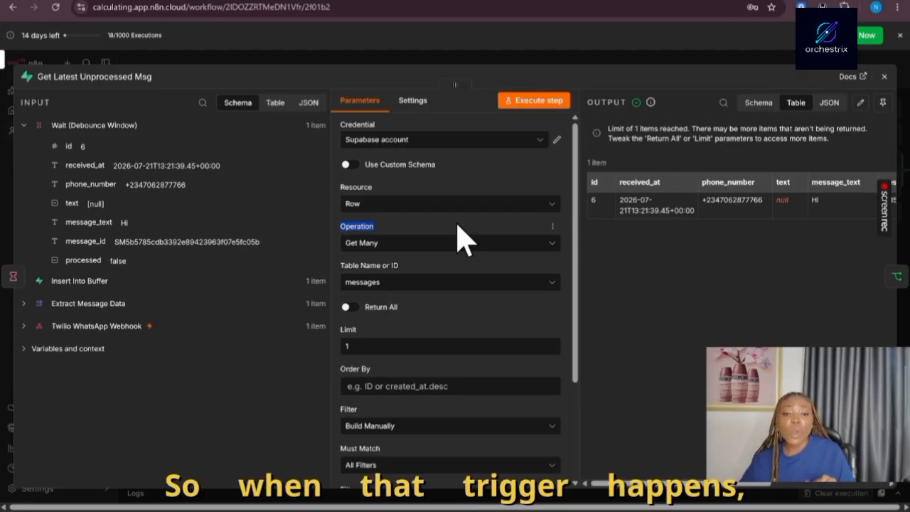
{"action": "left_click", "coordinate": [435, 63]}
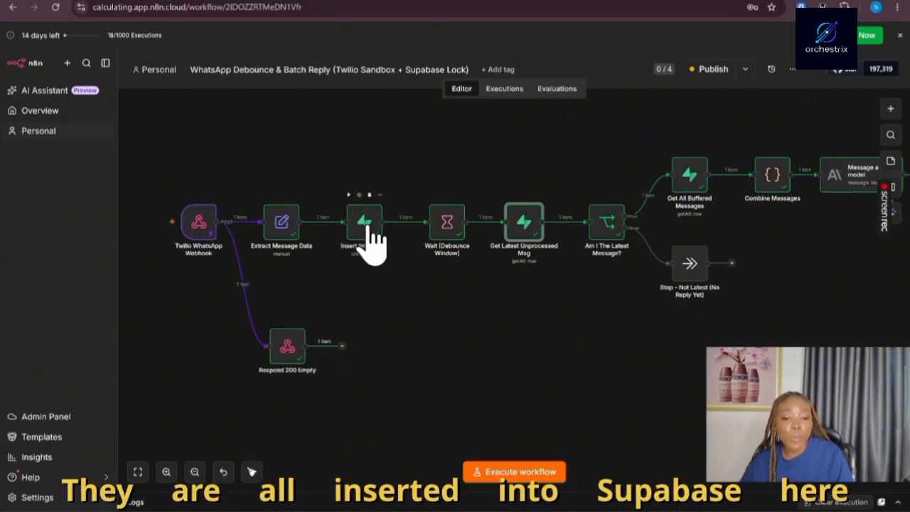
{"action": "double_click", "coordinate": [449, 226]}
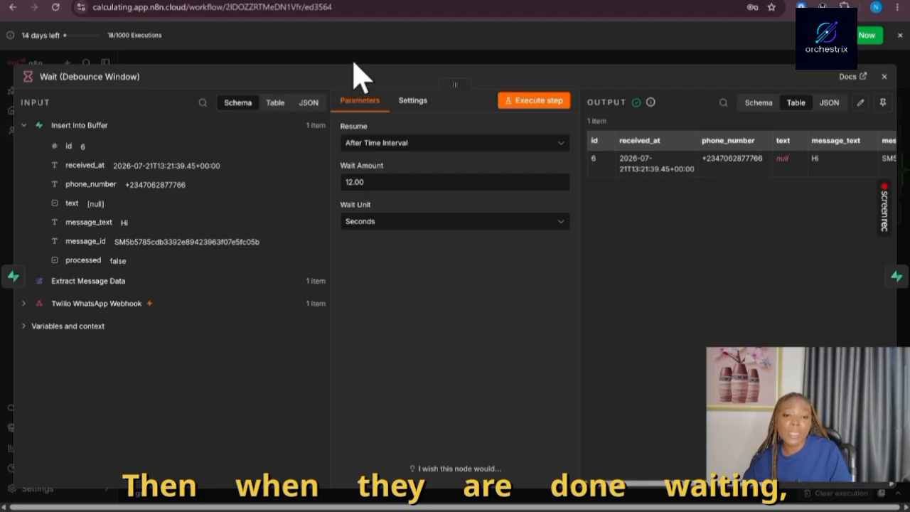
{"action": "key", "text": "Escape"}
Reopen the Get Latest Unprocessed Msg node and expand both filter conditions to examine the phone_number and processed filters.
{"action": "left_click", "coordinate": [526, 226]}
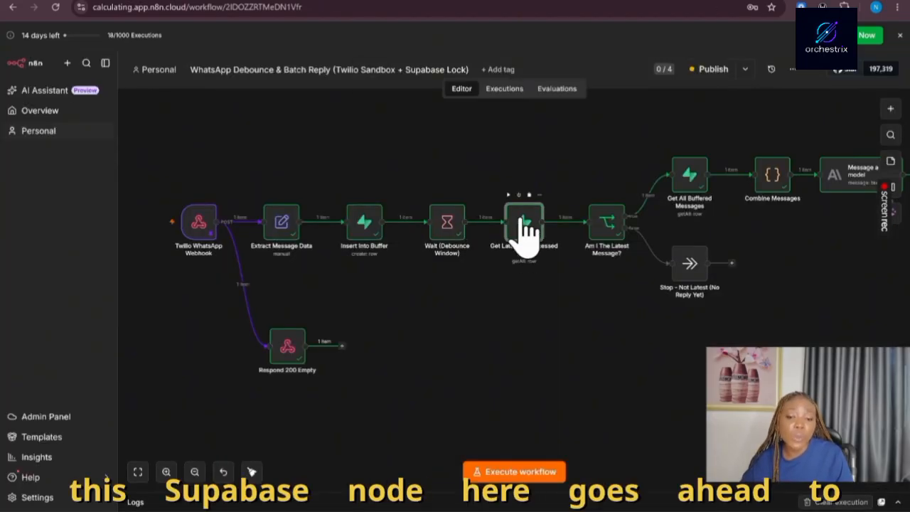
{"action": "double_click", "coordinate": [526, 226]}
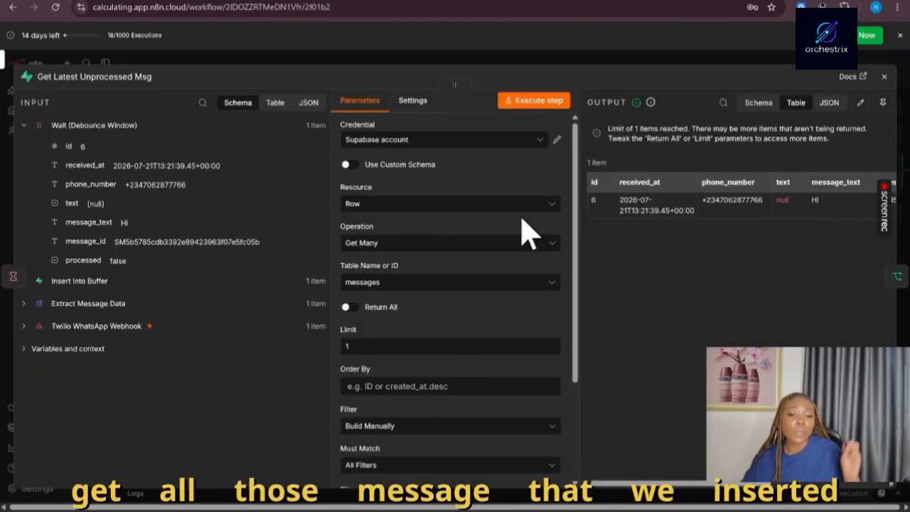
{"action": "scroll", "coordinate": [491, 245], "scroll_direction": "down", "scroll_amount": 3}
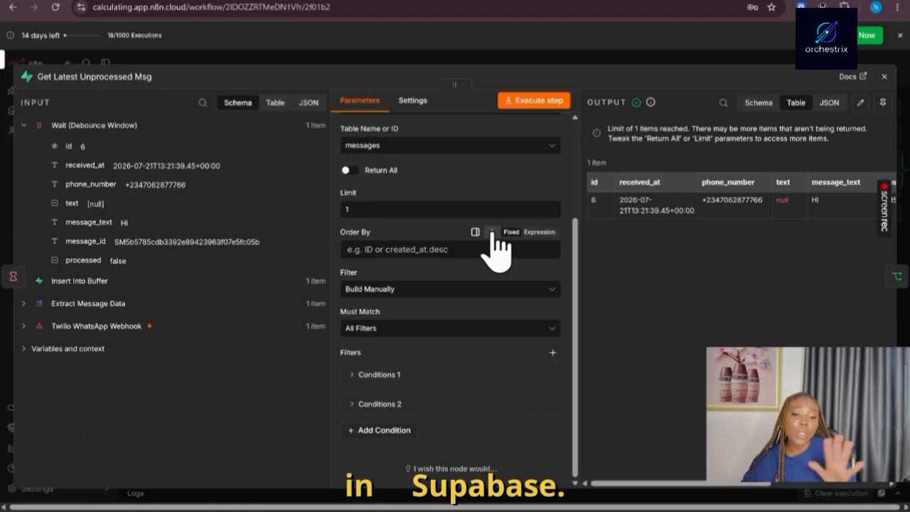
{"action": "left_click", "coordinate": [379, 374]}
{"action": "scroll", "coordinate": [412, 362], "scroll_direction": "down", "scroll_amount": 2}
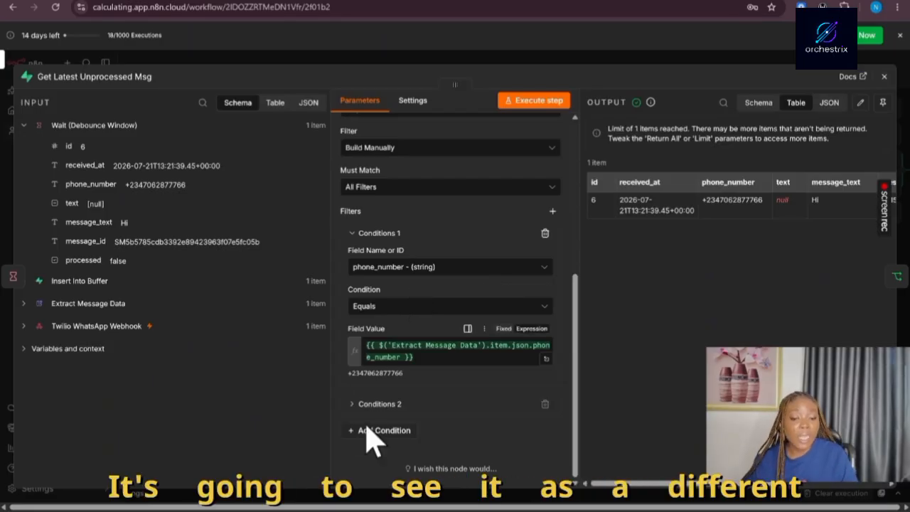
{"action": "left_click", "coordinate": [371, 405]}
{"action": "scroll", "coordinate": [402, 334], "scroll_direction": "down", "scroll_amount": 2}
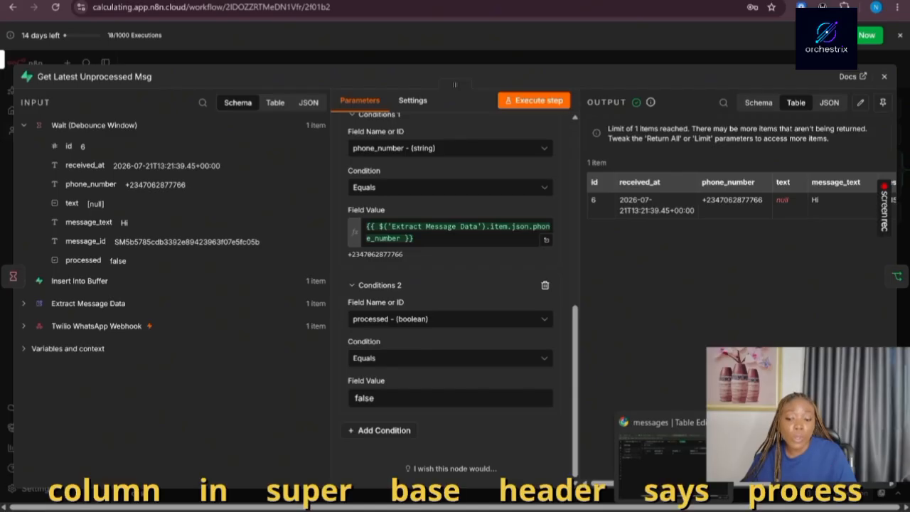
Check the processed column of the Supabase messages table against the node's filter, return to n8n and close the node.
{"action": "left_click", "coordinate": [675, 508]}
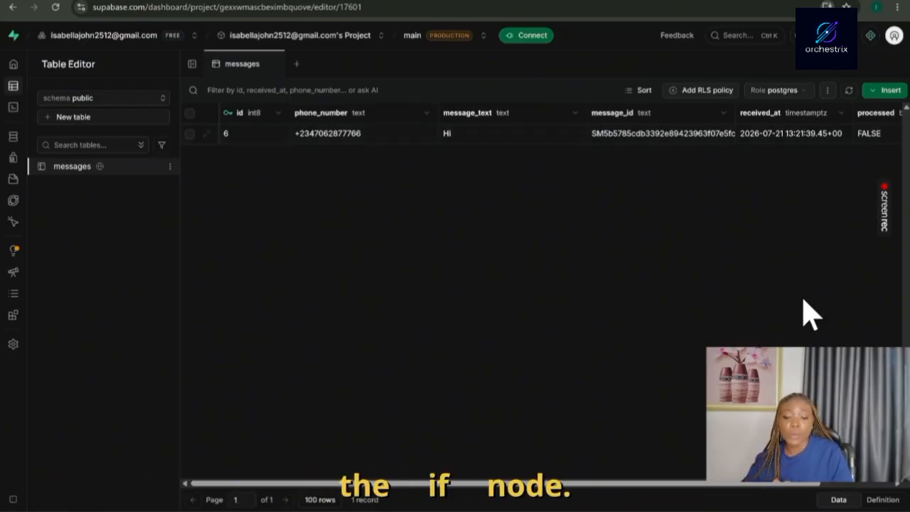
{"action": "left_click", "coordinate": [659, 506]}
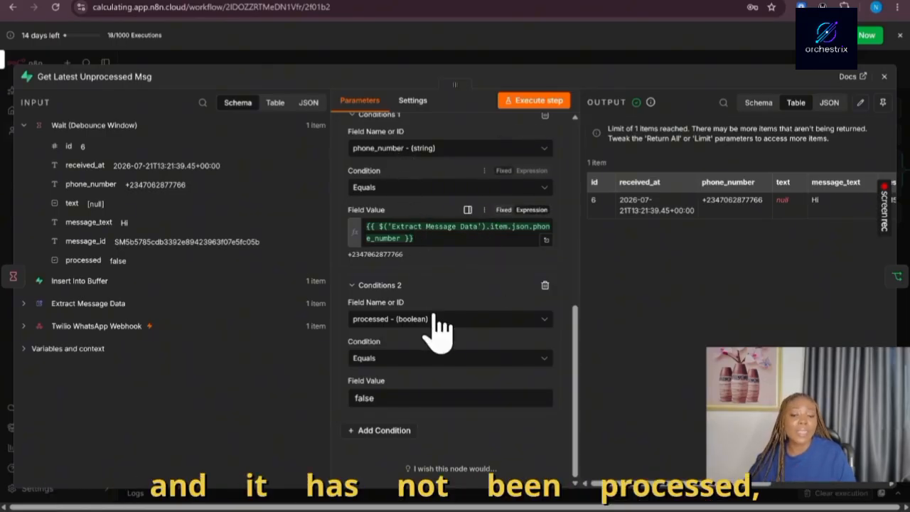
{"action": "left_click", "coordinate": [518, 60]}
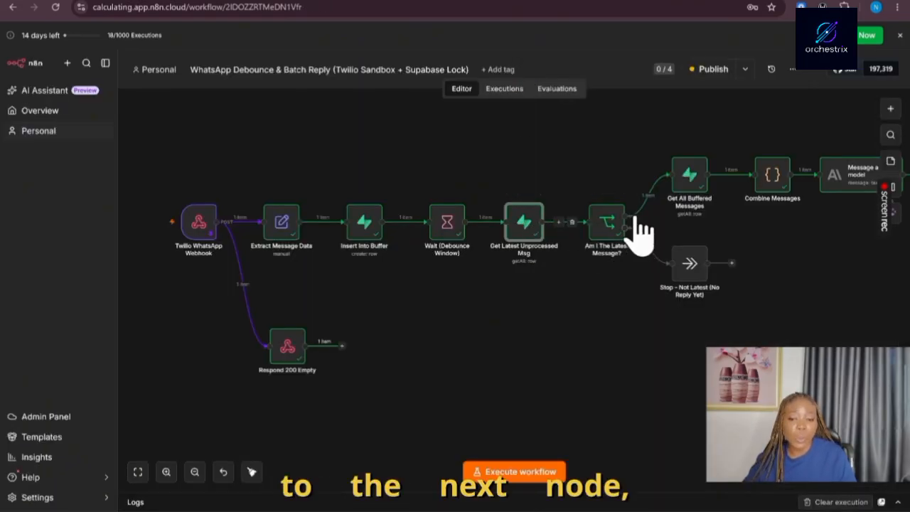
Review the condition of the Am I The Latest Message? node, close it and look over the downstream branches.
{"action": "double_click", "coordinate": [605, 236]}
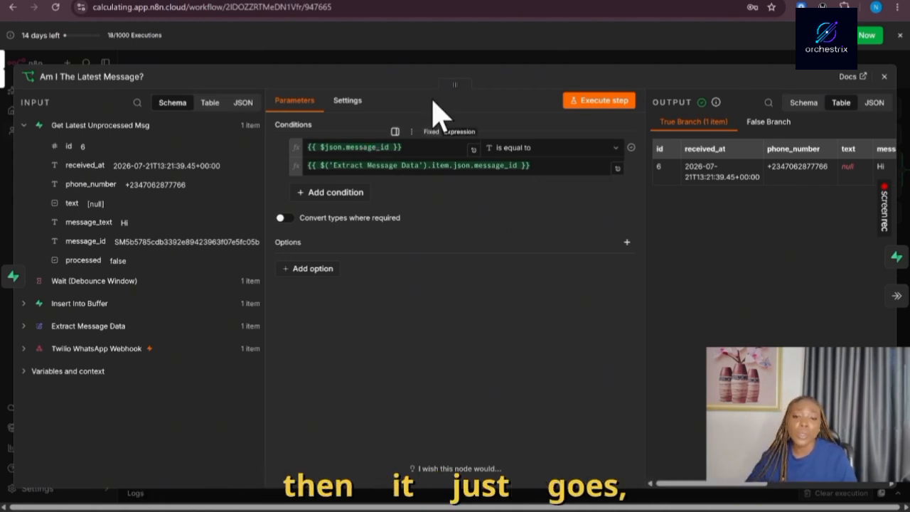
{"action": "left_click", "coordinate": [446, 61]}
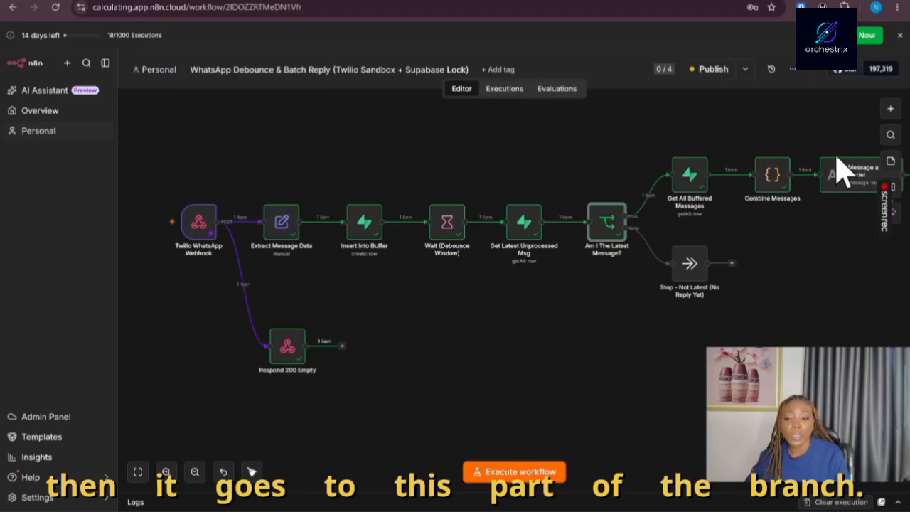
{"action": "scroll", "coordinate": [408, 389], "scroll_direction": "right", "scroll_amount": 5}
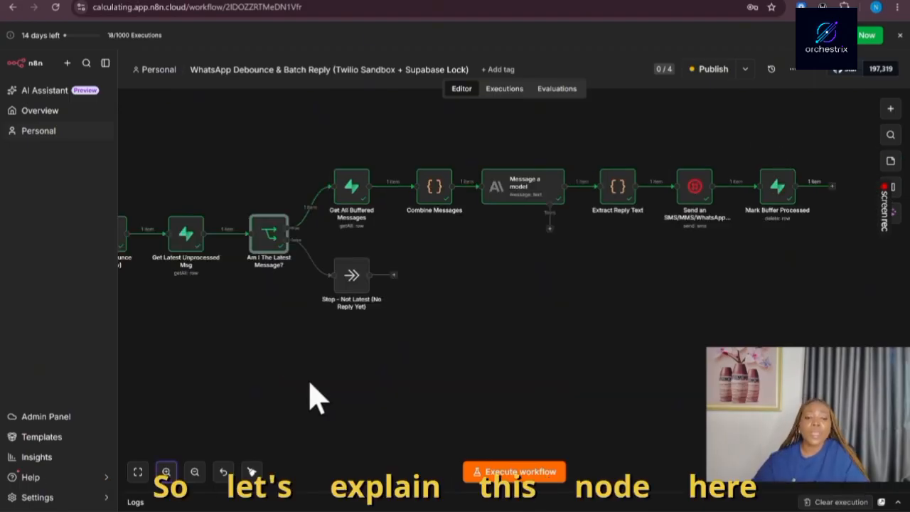
Reopen the Am I The Latest Message? node to compare its incoming message_id with the Extract Message Data message_id expression, then close it.
{"action": "double_click", "coordinate": [270, 242]}
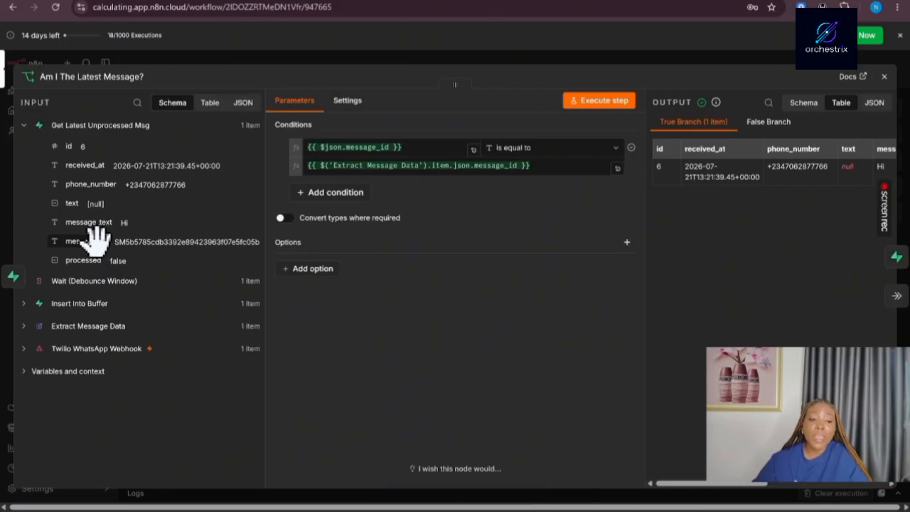
{"action": "left_click", "coordinate": [193, 64]}
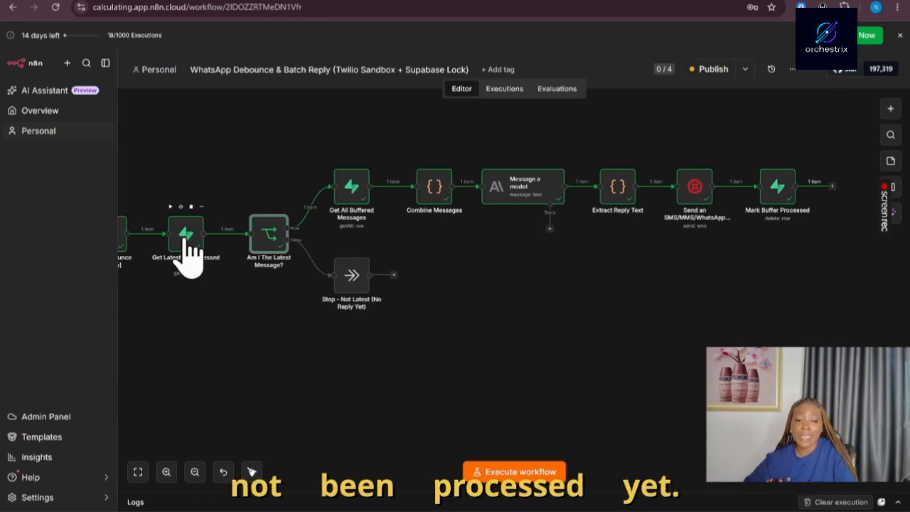
{"action": "double_click", "coordinate": [283, 252]}
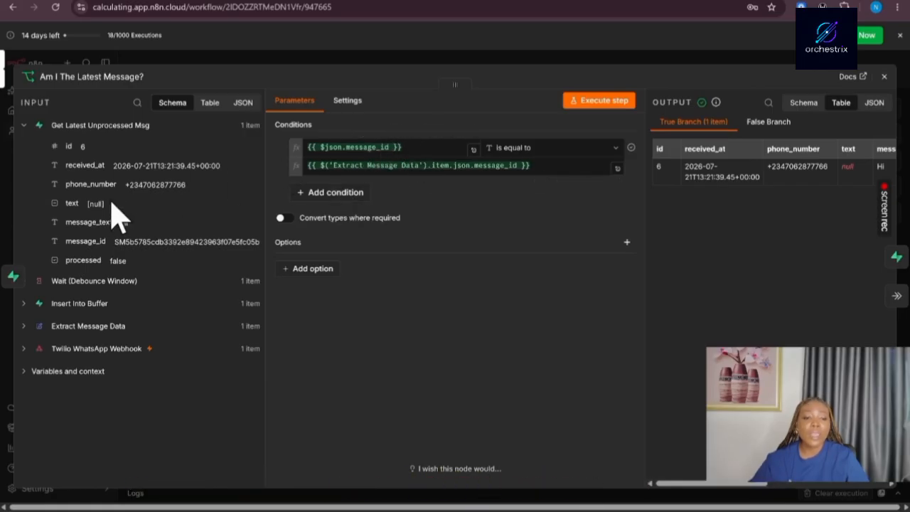
{"action": "left_click", "coordinate": [341, 64]}
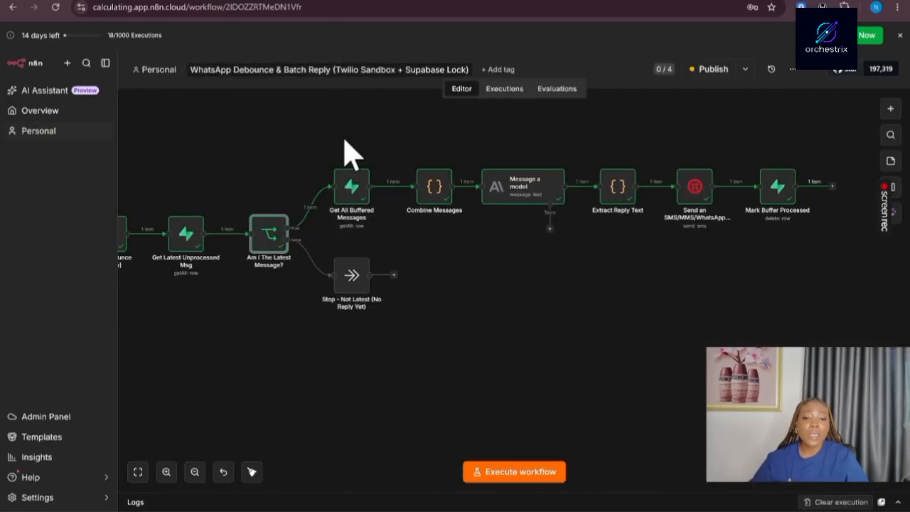
{"action": "double_click", "coordinate": [274, 250]}
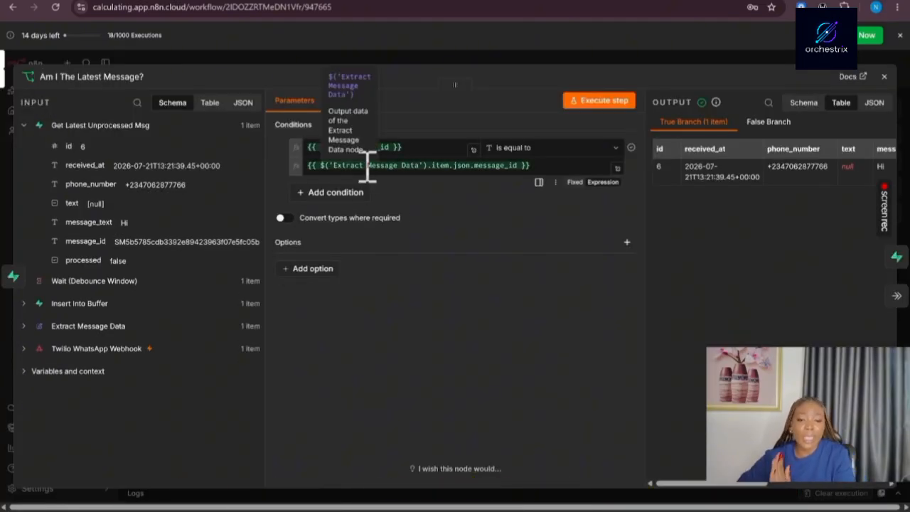
{"action": "left_click", "coordinate": [392, 69]}
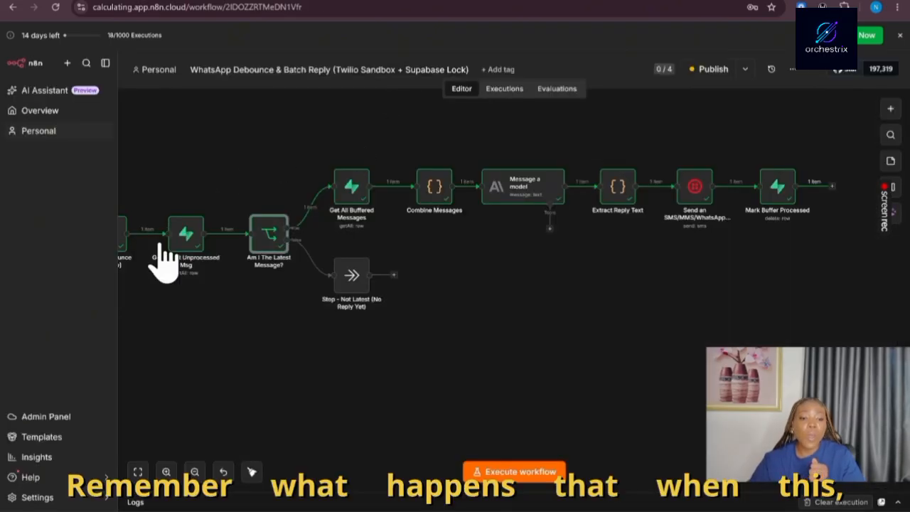
Look over the nodes from Insert Into Buffer to the branches, review the Am I The Latest Message? condition and close that node.
{"action": "left_click", "coordinate": [194, 471]}
{"action": "left_click", "coordinate": [194, 471]}
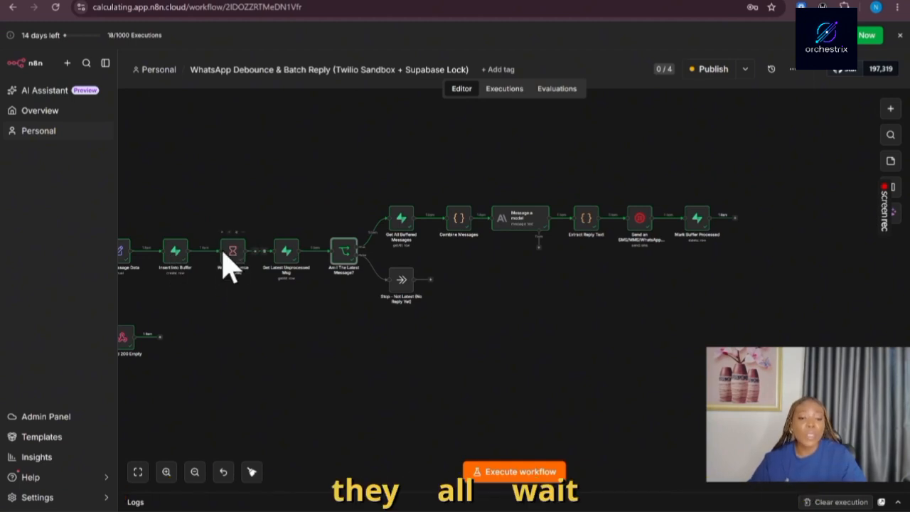
{"action": "scroll", "coordinate": [226, 258], "scroll_direction": "up", "scroll_amount": 1}
{"action": "scroll", "coordinate": [231, 299], "scroll_direction": "down", "scroll_amount": 2}
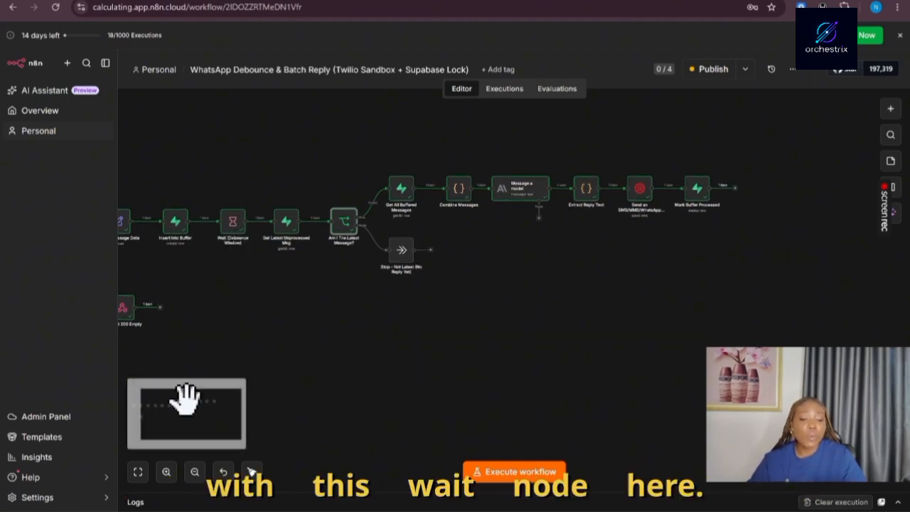
{"action": "left_click", "coordinate": [166, 471]}
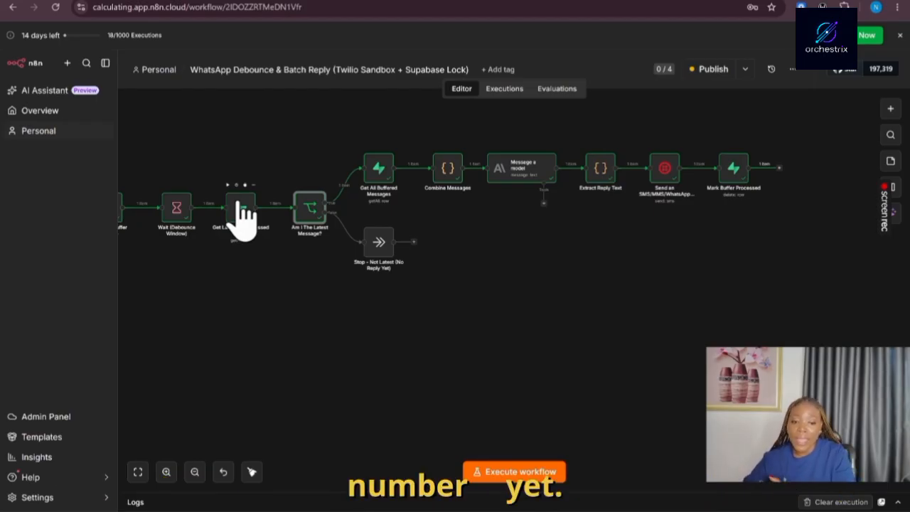
{"action": "double_click", "coordinate": [311, 208]}
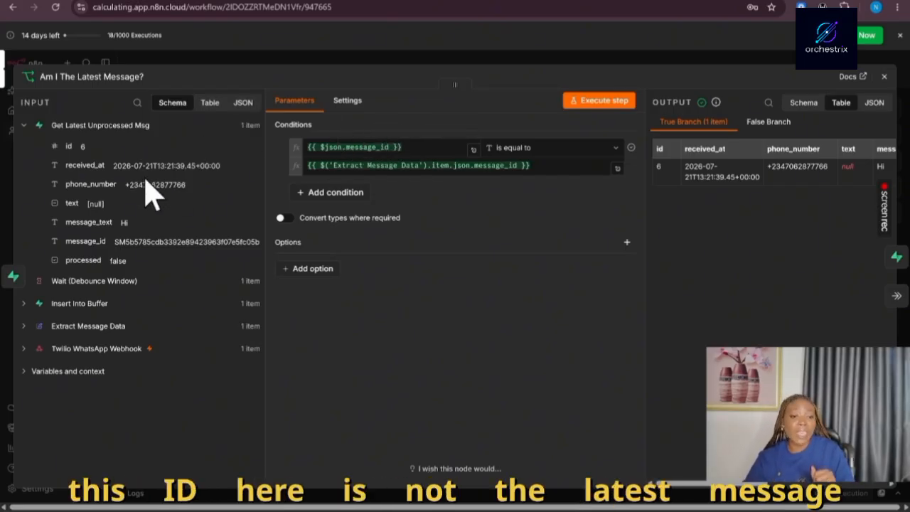
{"action": "left_click", "coordinate": [408, 57]}
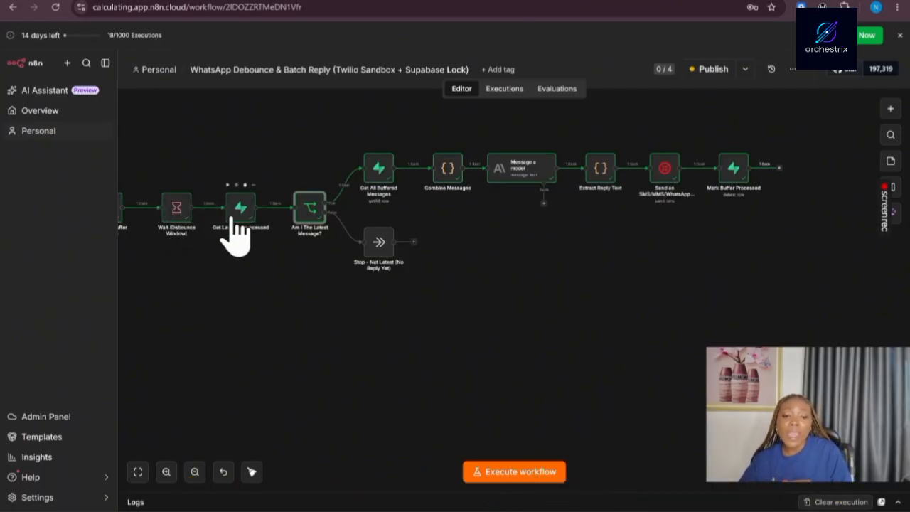
Check how Am I The Latest Message? compares the incoming message_id with the Extract Message Data message_id to choose the true branch.
{"action": "double_click", "coordinate": [309, 213]}
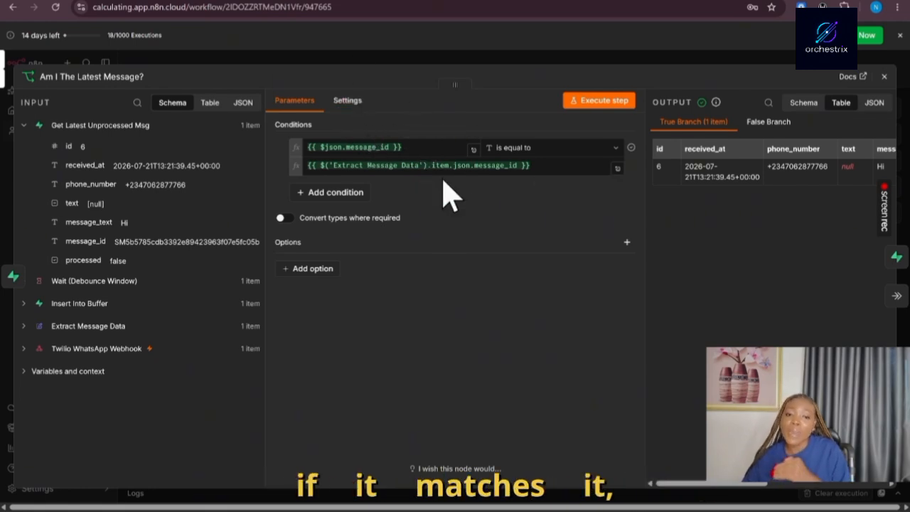
{"action": "left_click", "coordinate": [466, 56]}
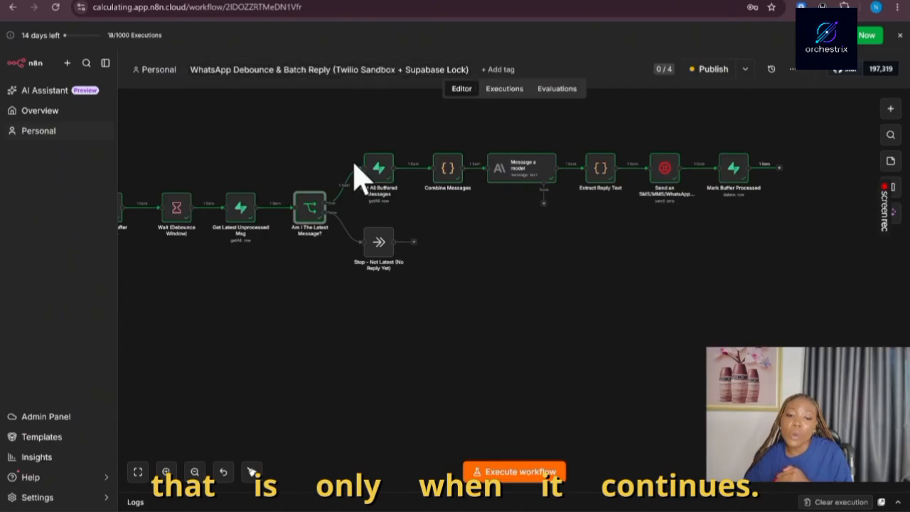
{"action": "double_click", "coordinate": [304, 226]}
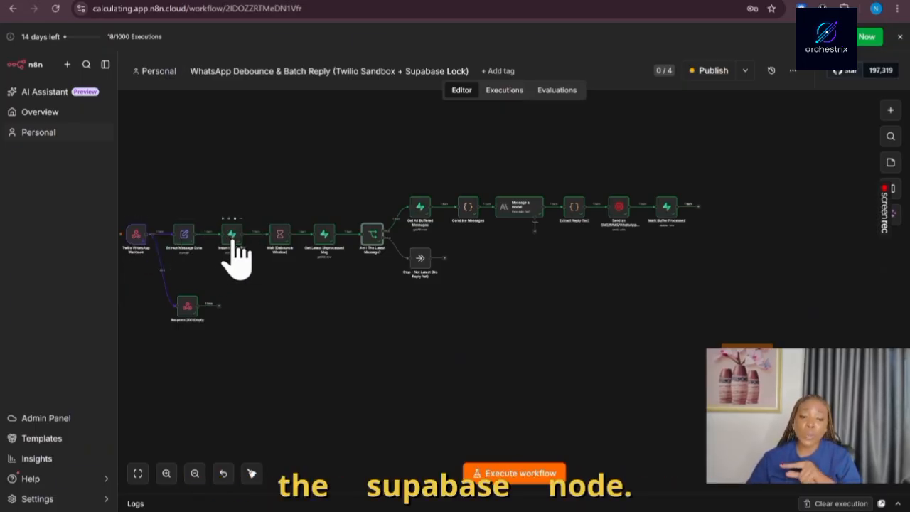
Open the Get Latest Unprocessed Msg node and review its messages table settings and its phone_number and processed filter conditions.
{"action": "scroll", "coordinate": [245, 270], "scroll_direction": "up", "scroll_amount": 5}
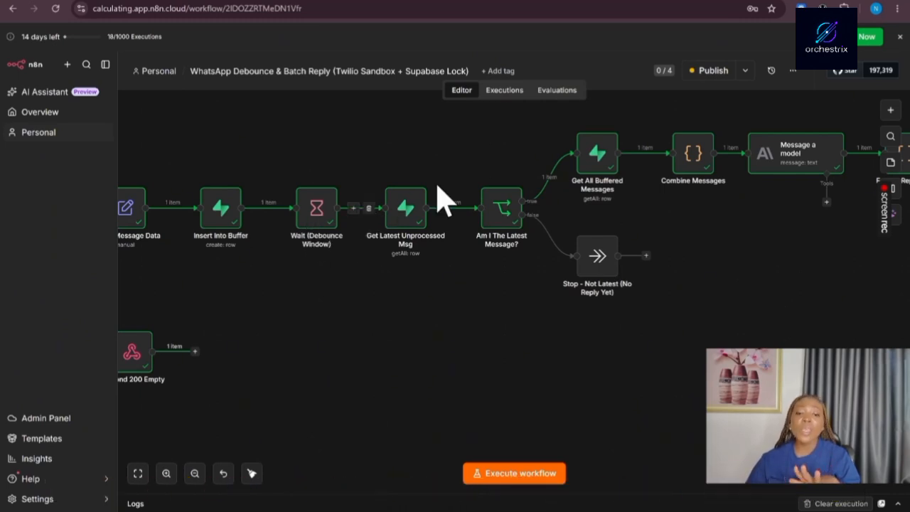
{"action": "double_click", "coordinate": [412, 217]}
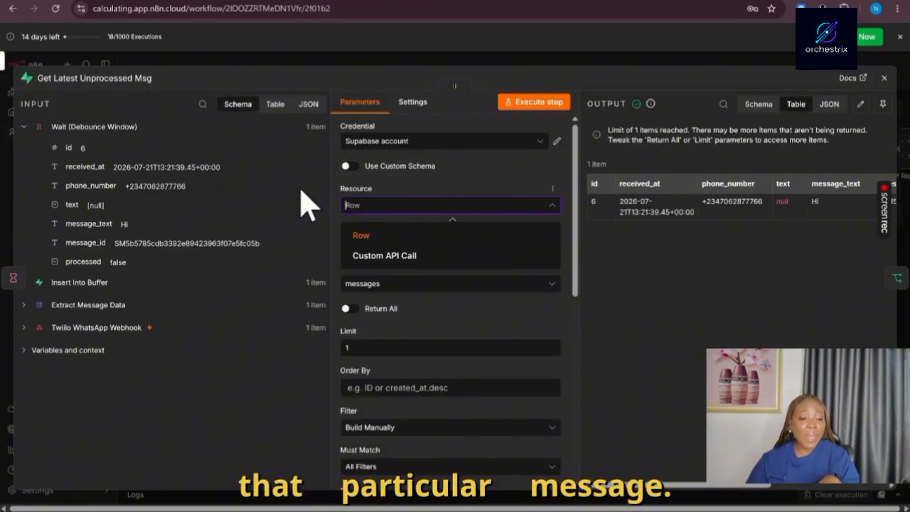
{"action": "left_click", "coordinate": [392, 182]}
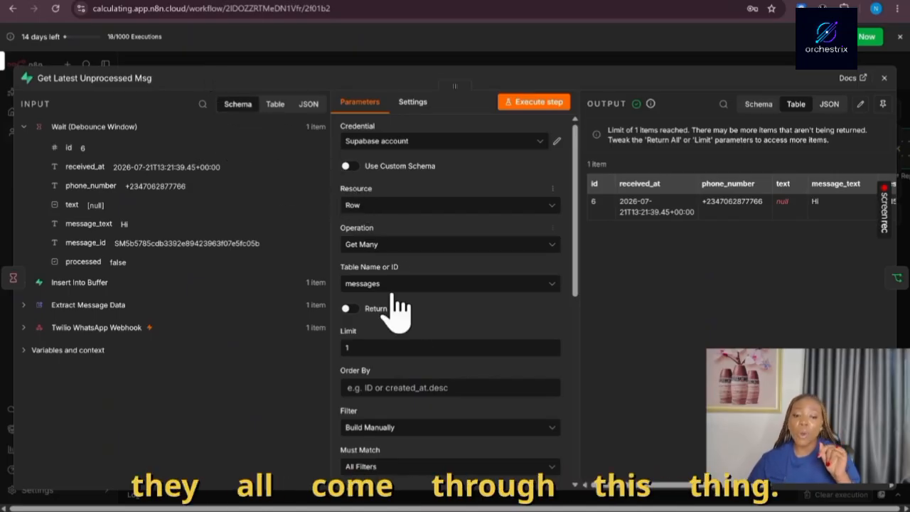
{"action": "scroll", "coordinate": [413, 348], "scroll_direction": "down", "scroll_amount": 8}
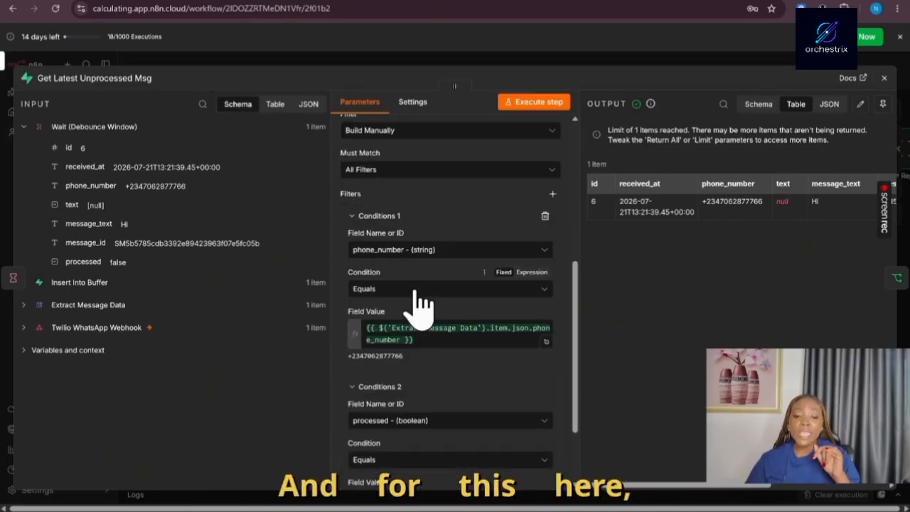
{"action": "scroll", "coordinate": [383, 281], "scroll_direction": "down", "scroll_amount": 1}
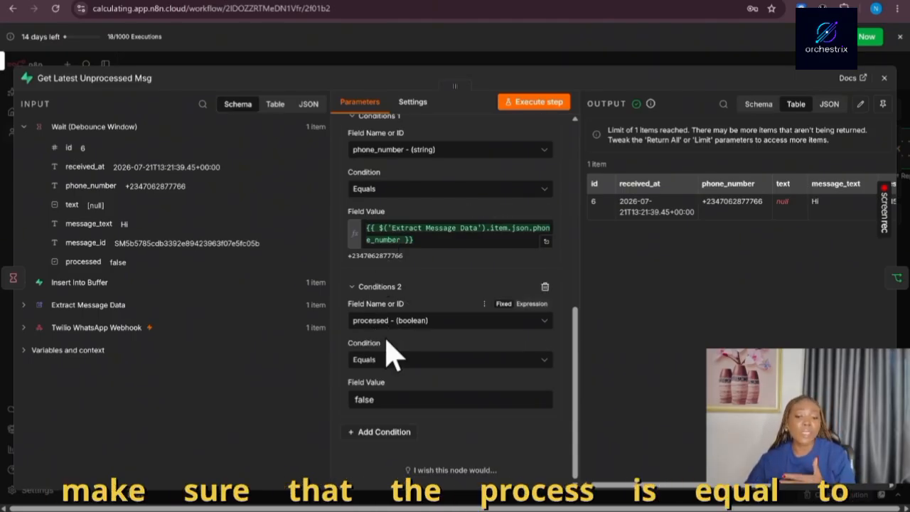
Switch to the Supabase messages table to inspect its processed column, return to n8n and close the Get Latest Unprocessed Msg node.
{"action": "mouse_move", "coordinate": [690, 510]}
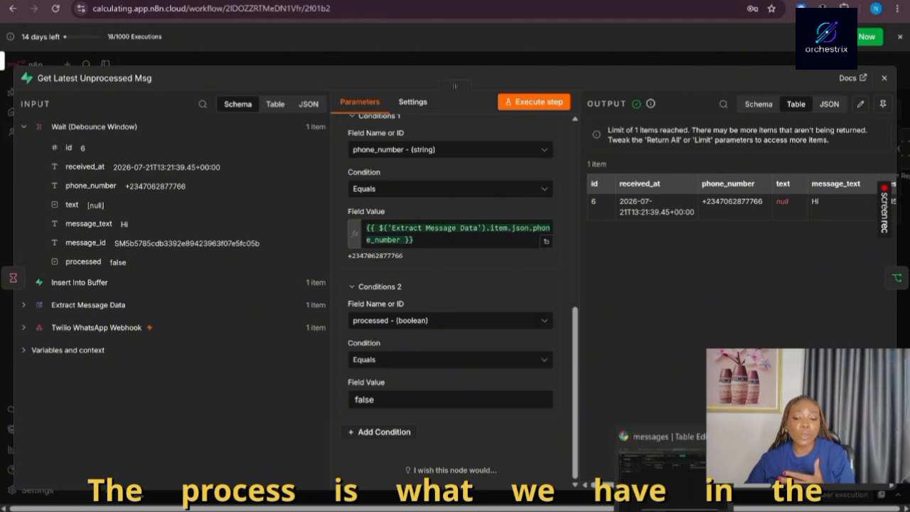
{"action": "left_click", "coordinate": [697, 490]}
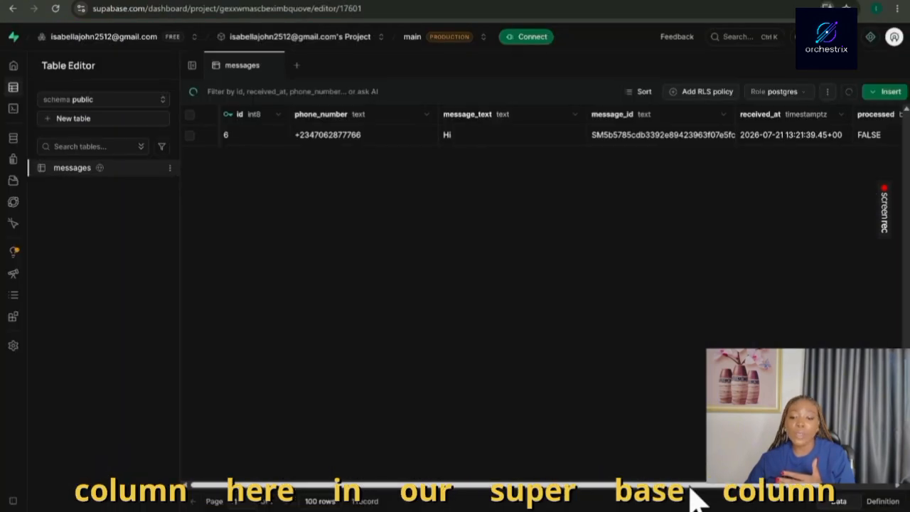
{"action": "left_click_drag", "start_coordinate": [690, 489], "coordinate": [849, 490]}
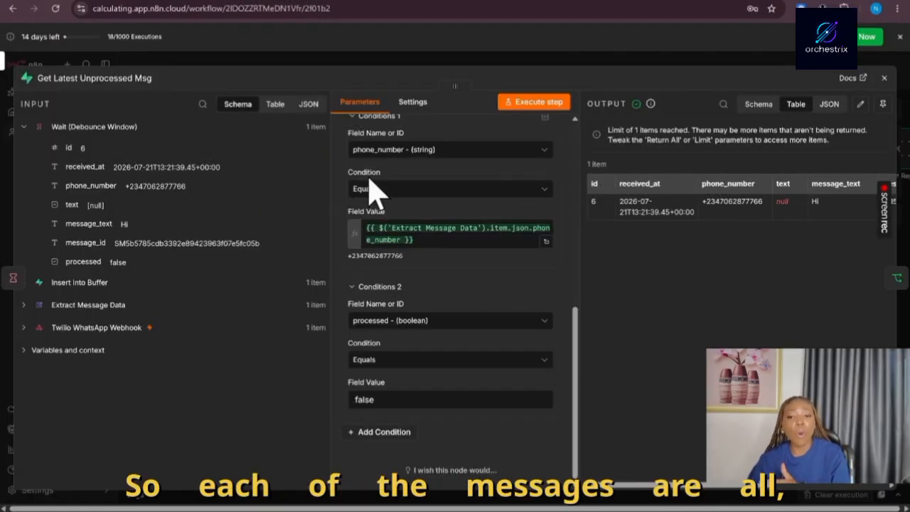
{"action": "left_click", "coordinate": [547, 61]}
Examine the message_id comparison in Am I The Latest Message? against the upstream nodes and the Stop - Not Latest branch, then close the node.
{"action": "double_click", "coordinate": [512, 227]}
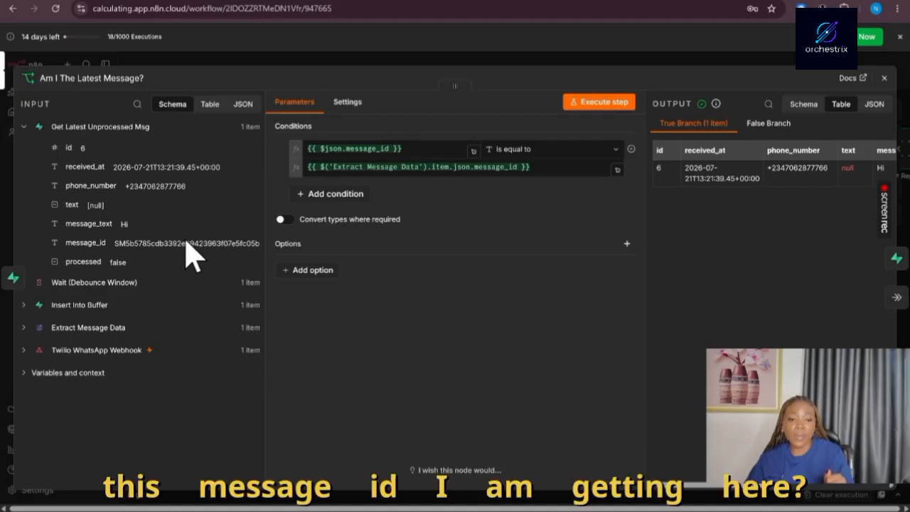
{"action": "left_click", "coordinate": [371, 64]}
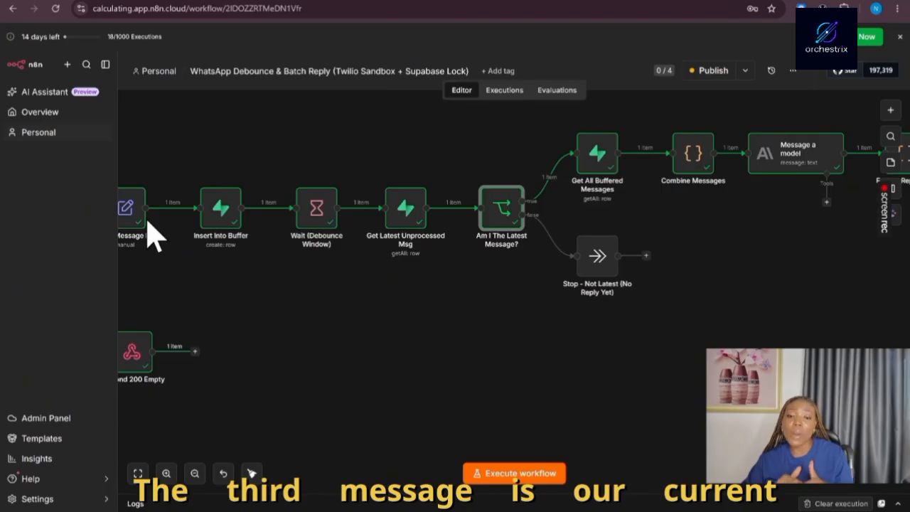
{"action": "double_click", "coordinate": [517, 226]}
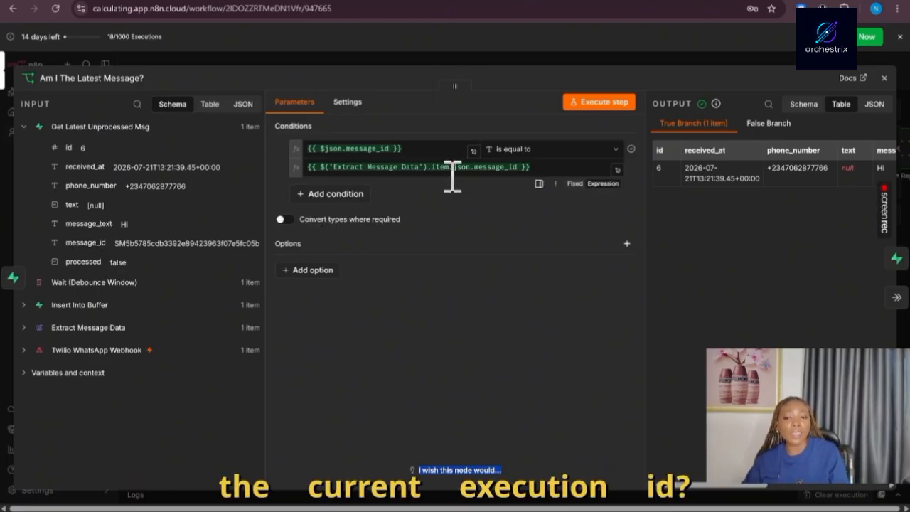
{"action": "left_click", "coordinate": [493, 72]}
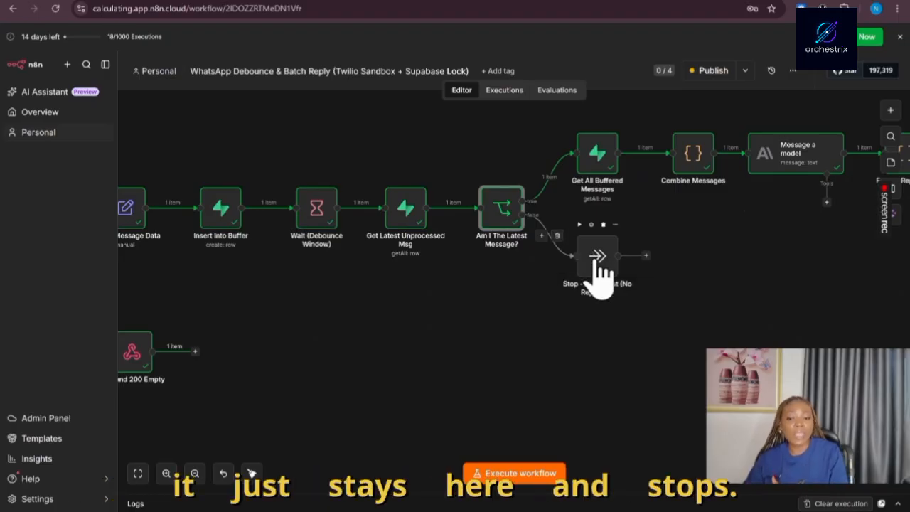
{"action": "double_click", "coordinate": [507, 229]}
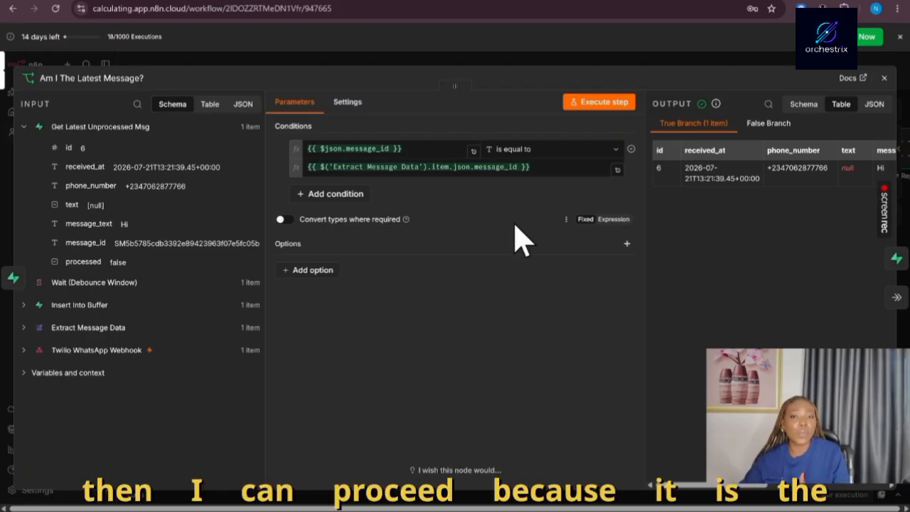
{"action": "left_click", "coordinate": [544, 71]}
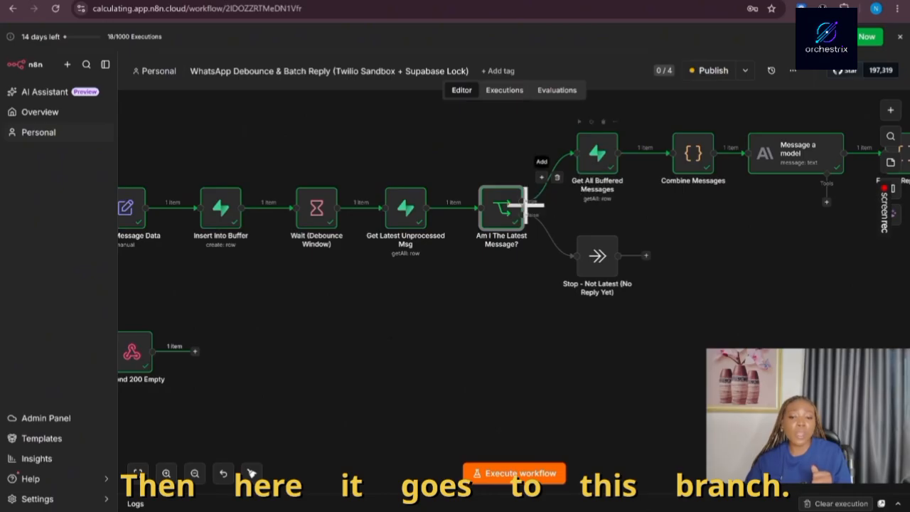
Open the Get All Buffered Messages node on the true branch, examine its row retrieval settings and output, and close it.
{"action": "double_click", "coordinate": [598, 162]}
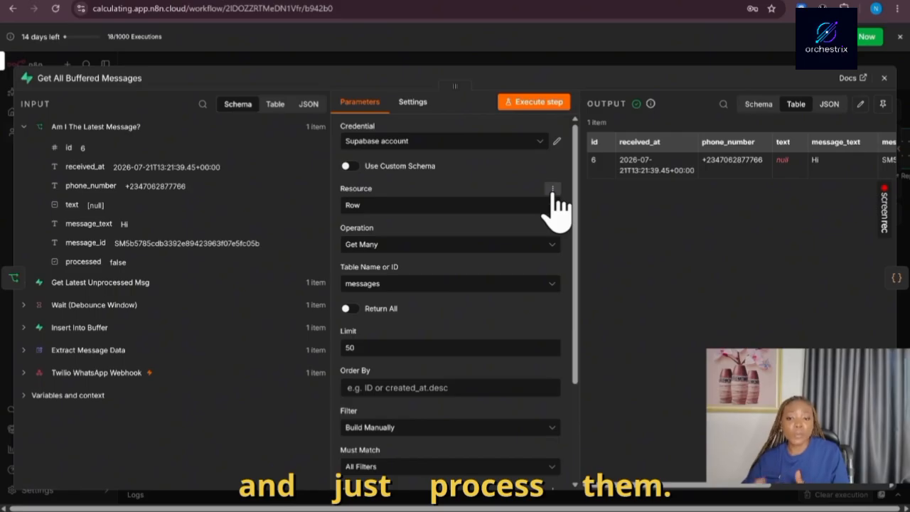
{"action": "left_click", "coordinate": [568, 67]}
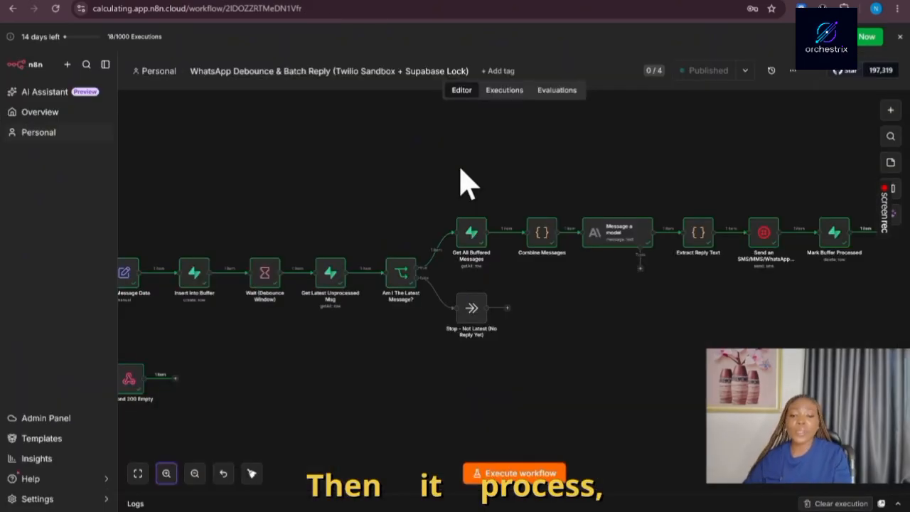
{"action": "double_click", "coordinate": [483, 238]}
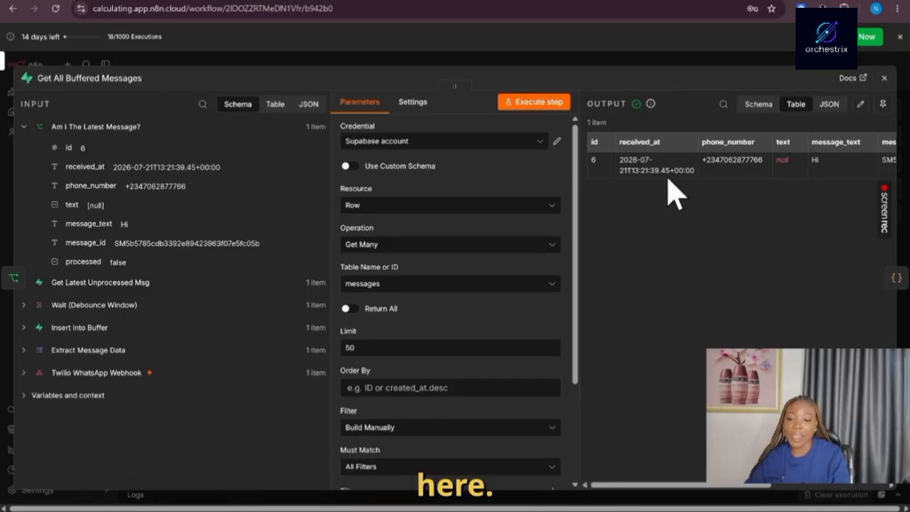
{"action": "left_click", "coordinate": [589, 64]}
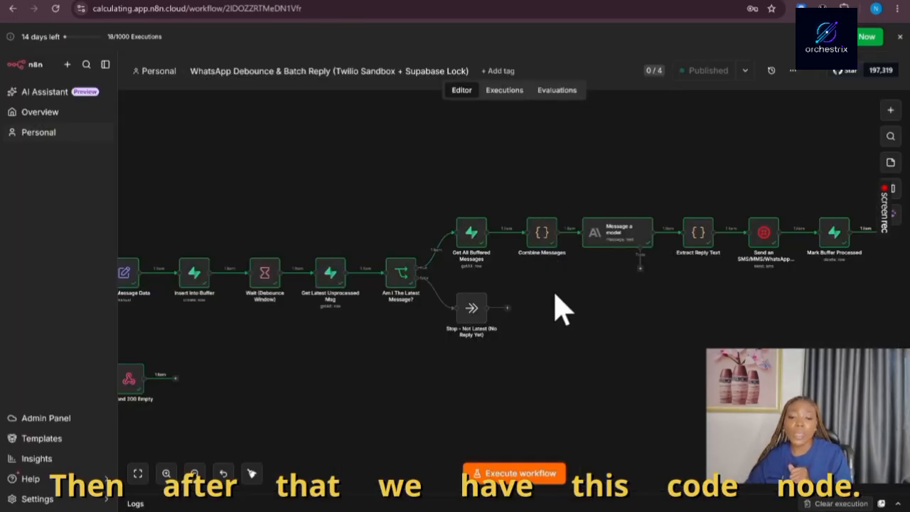
Open the Combine Messages node, review its JavaScript code with the combined_message and message_count output, and close it.
{"action": "scroll", "coordinate": [554, 304], "scroll_direction": "up", "scroll_amount": 3}
{"action": "double_click", "coordinate": [529, 186]}
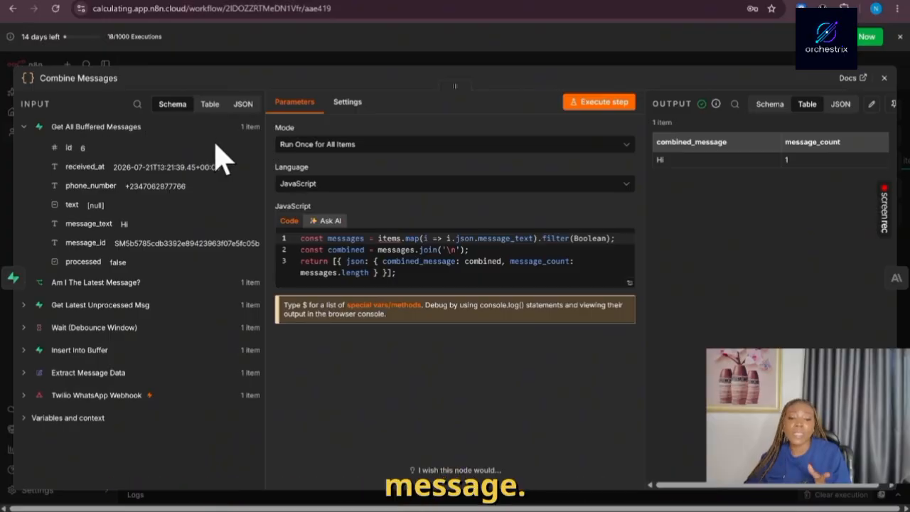
{"action": "left_click", "coordinate": [558, 66]}
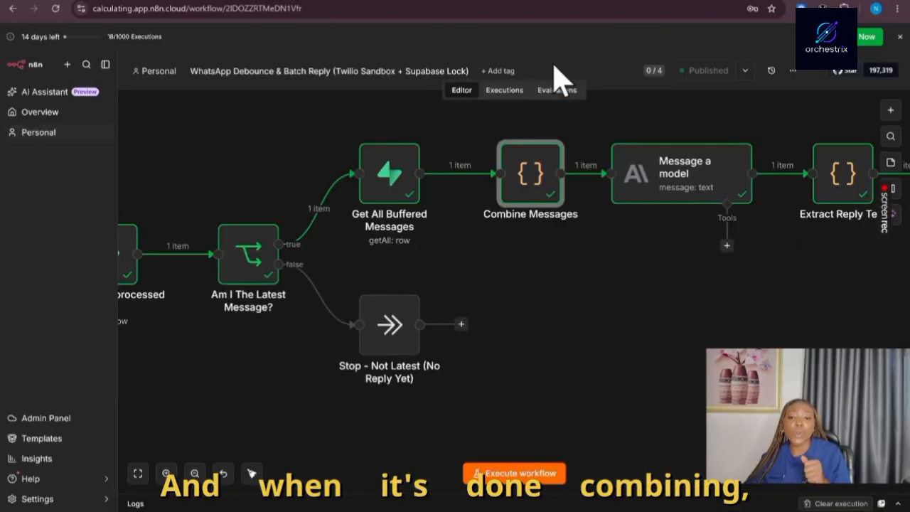
Open the Message a model node and read its full Velora customer support prompt in the expanded expression editor, then close the editor.
{"action": "double_click", "coordinate": [695, 202]}
{"action": "scroll", "coordinate": [512, 291], "scroll_direction": "down", "scroll_amount": 5}
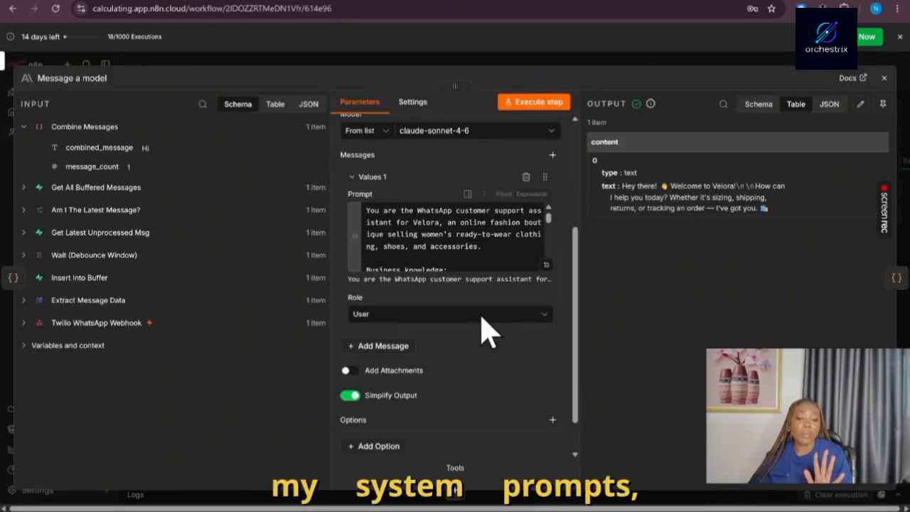
{"action": "left_click", "coordinate": [546, 221]}
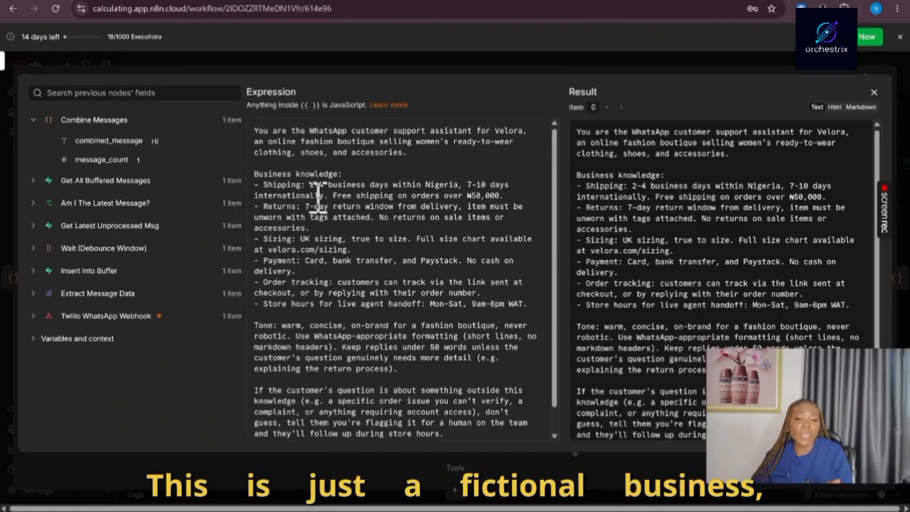
{"action": "scroll", "coordinate": [327, 227], "scroll_direction": "down", "scroll_amount": 2}
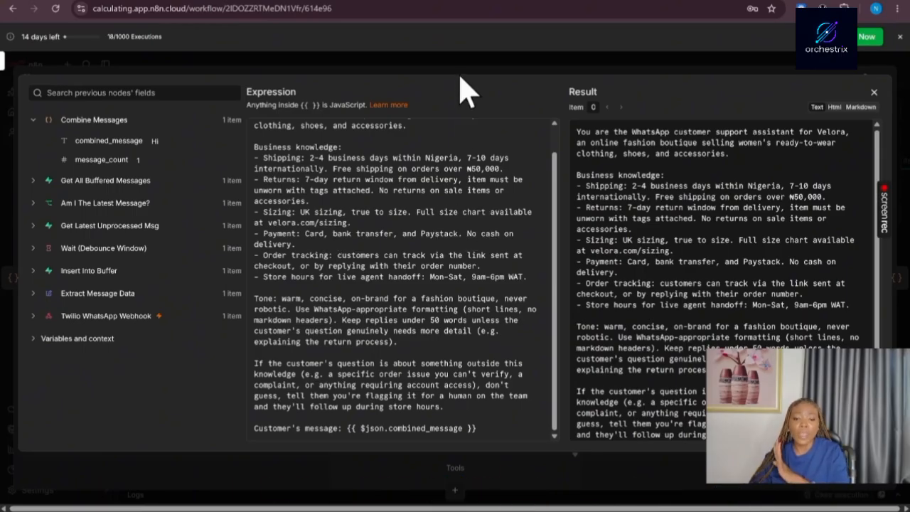
{"action": "left_click", "coordinate": [496, 72]}
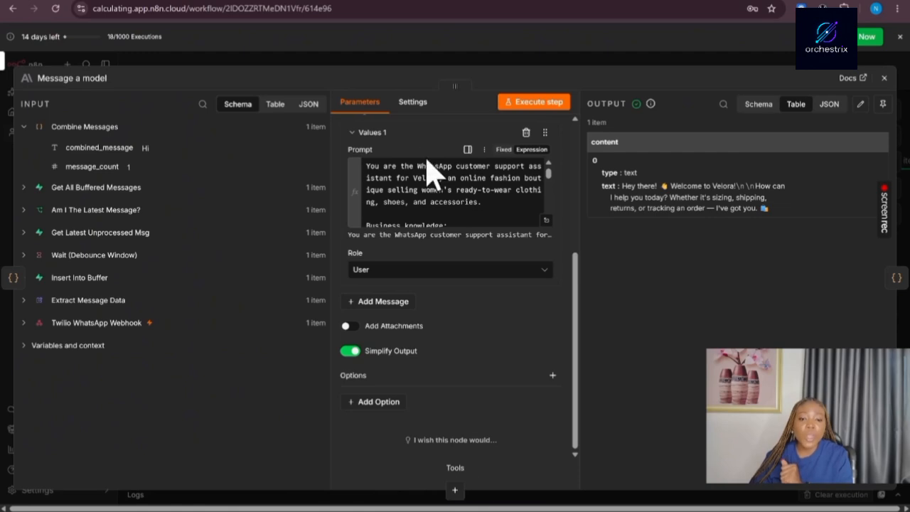
Check the combined_message expression at the end of the Message a model prompt and close the node.
{"action": "scroll", "coordinate": [384, 195], "scroll_direction": "down", "scroll_amount": 10}
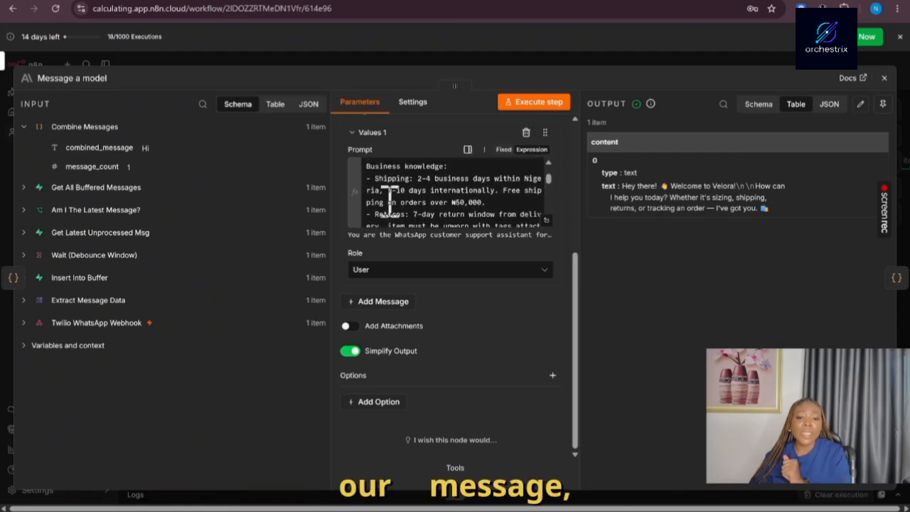
{"action": "scroll", "coordinate": [403, 188], "scroll_direction": "down", "scroll_amount": 2}
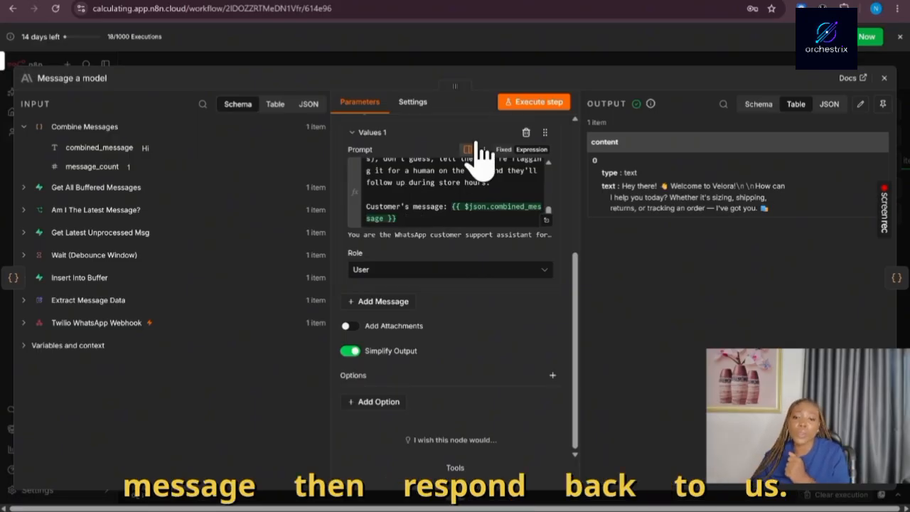
{"action": "left_click", "coordinate": [516, 71]}
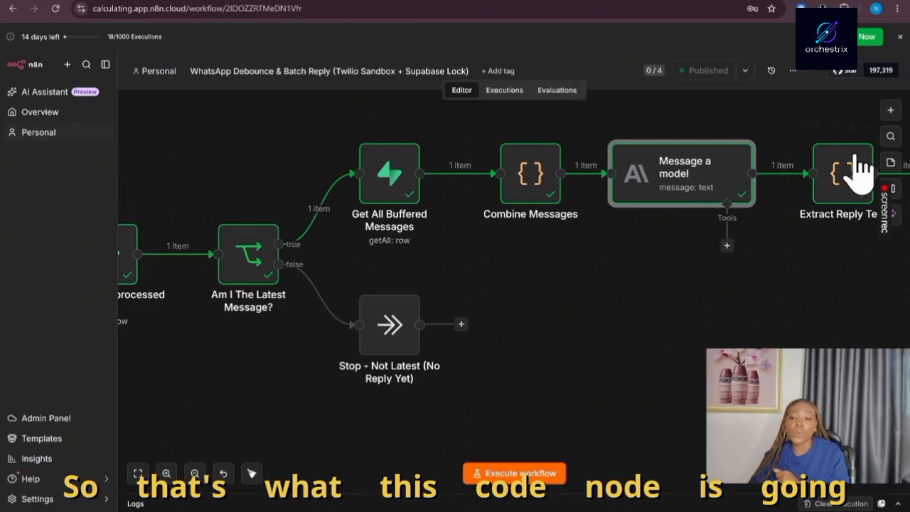
Open the Send an SMS/MMS/WhatsApp message node, view its Twilio settings and output, and close it.
{"action": "left_click", "coordinate": [196, 473]}
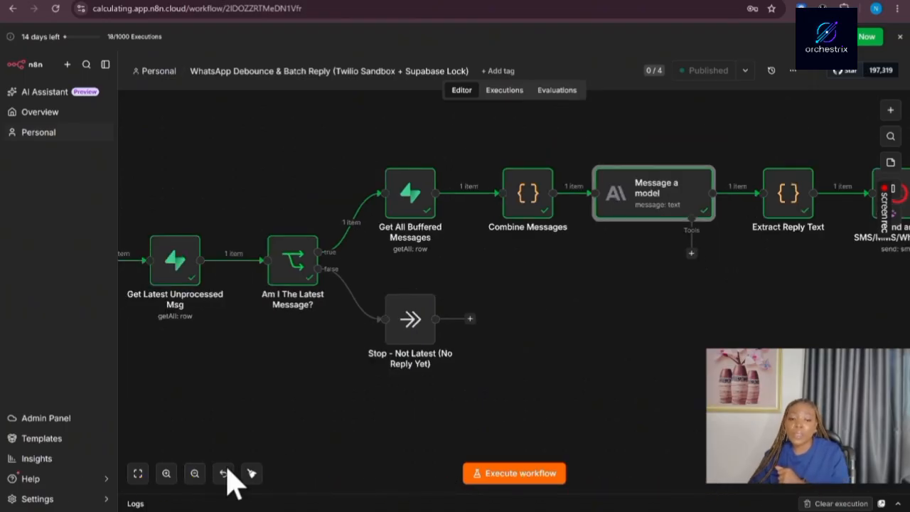
{"action": "left_click", "coordinate": [194, 474]}
{"action": "double_click", "coordinate": [837, 219]}
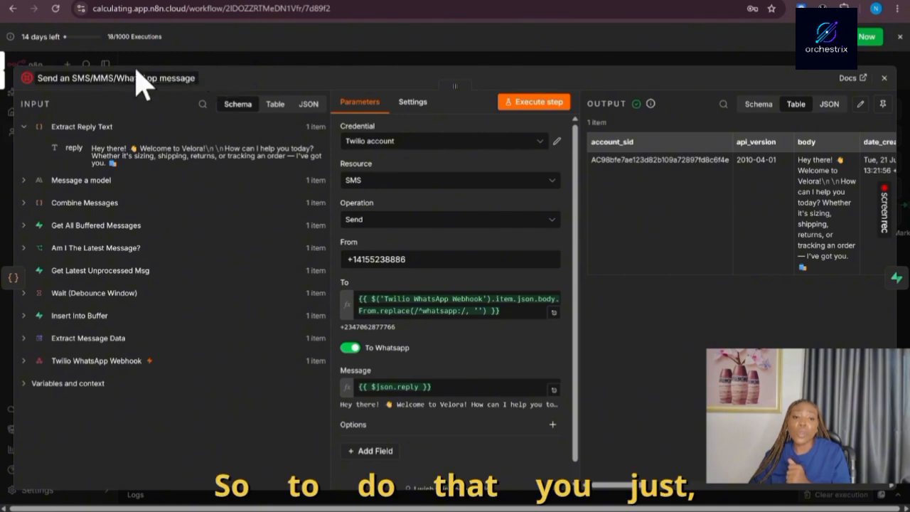
{"action": "key", "text": "Escape"}
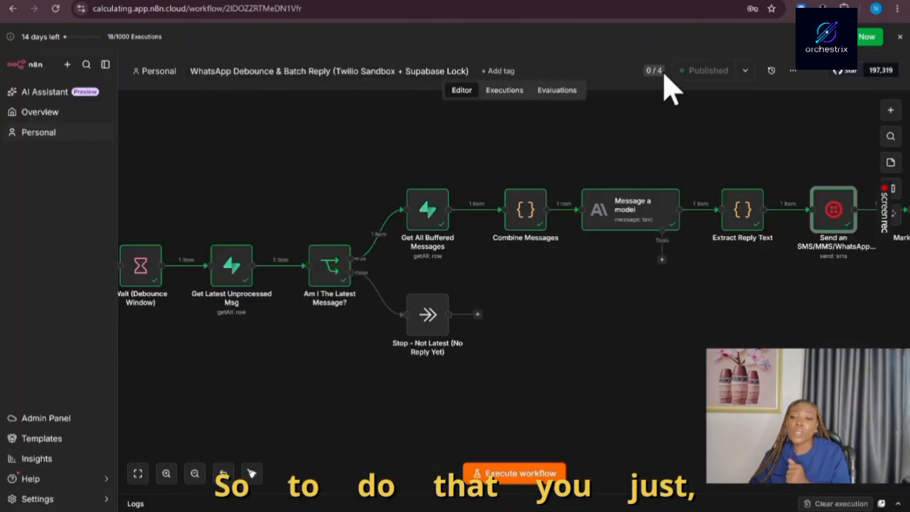
Look up the If node and the Code node in the node library.
{"action": "left_click", "coordinate": [897, 118]}
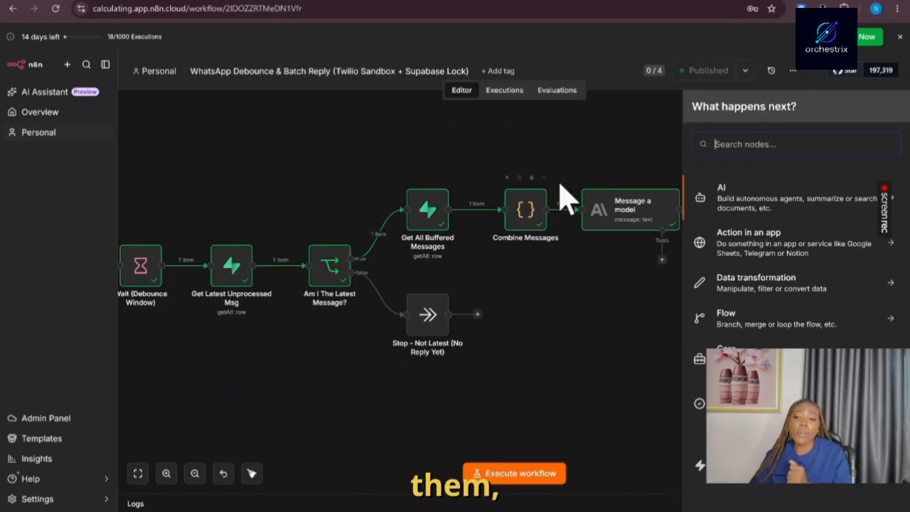
{"action": "left_click", "coordinate": [597, 125]}
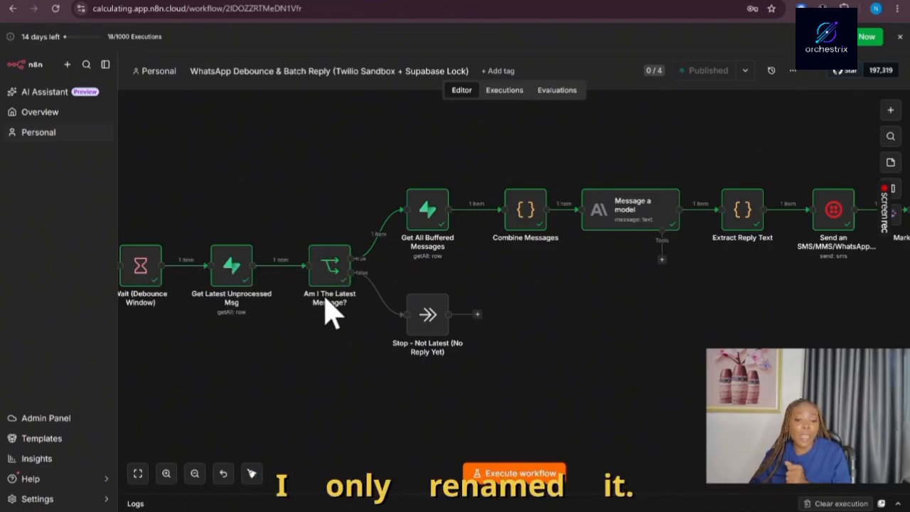
{"action": "left_click", "coordinate": [889, 110]}
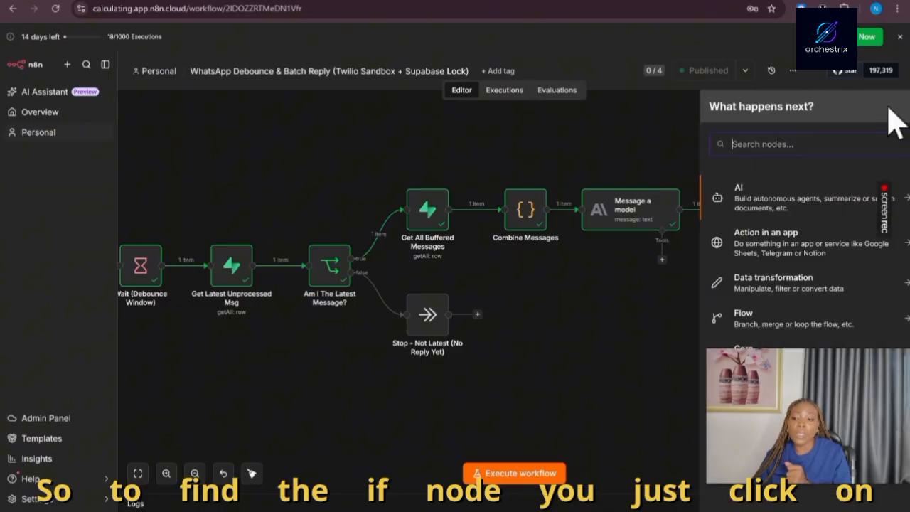
{"action": "type", "text": "if"}
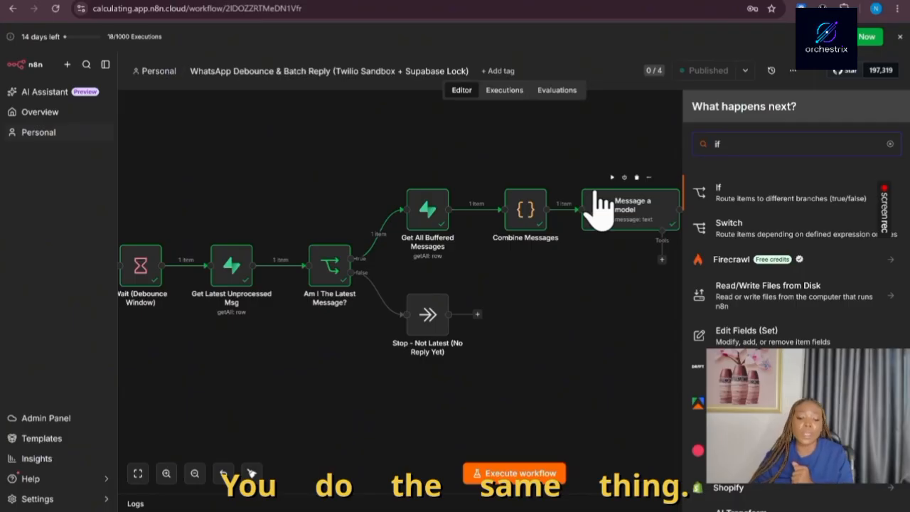
{"action": "key", "text": "BackSpace"}
{"action": "key", "text": "BackSpace"}
{"action": "type", "text": "code"}
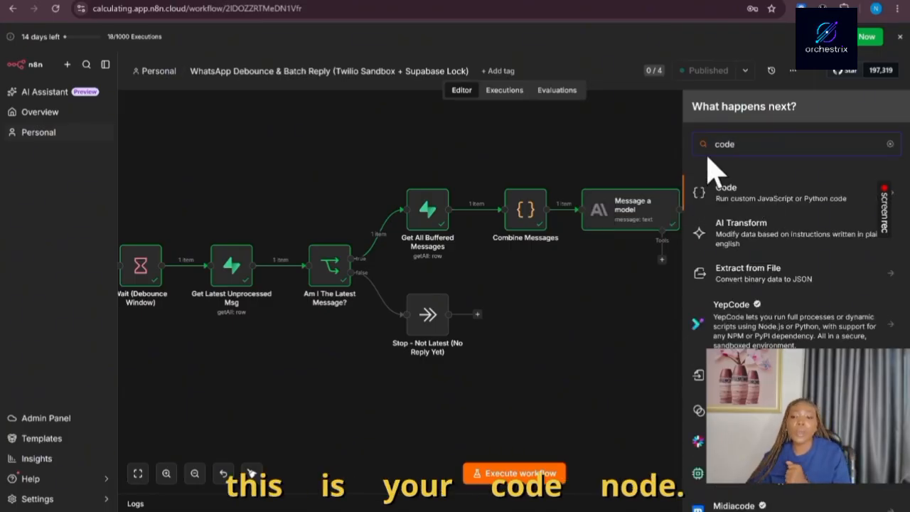
Search the node library for Twilio, view its call and SMS actions, and close the library without adding a node.
{"action": "key", "text": "BackSpace"}
{"action": "key", "text": "BackSpace"}
{"action": "key", "text": "BackSpace"}
{"action": "key", "text": "BackSpace"}
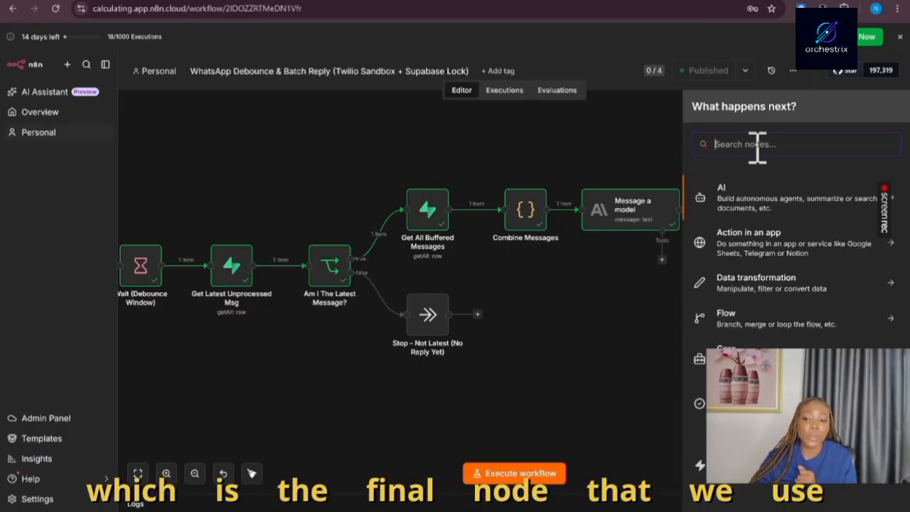
{"action": "type", "text": "tw"}
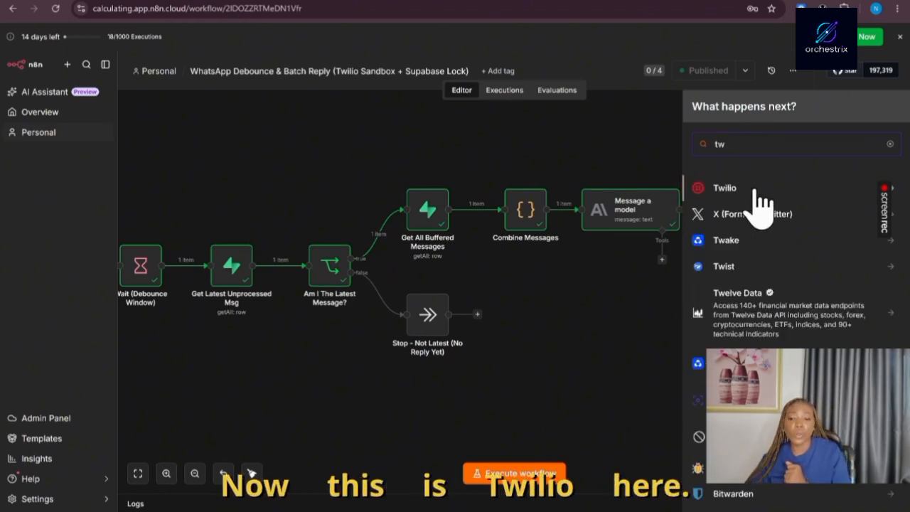
{"action": "left_click", "coordinate": [755, 189]}
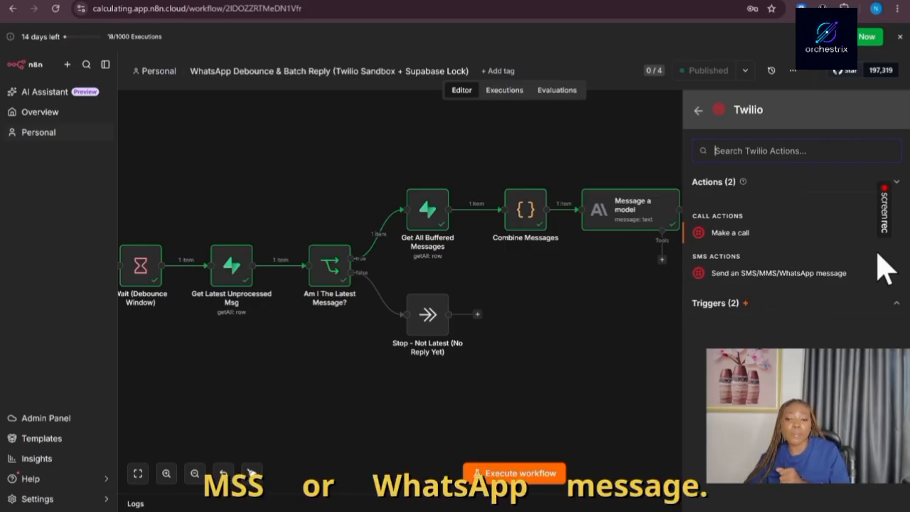
{"action": "left_click", "coordinate": [631, 158]}
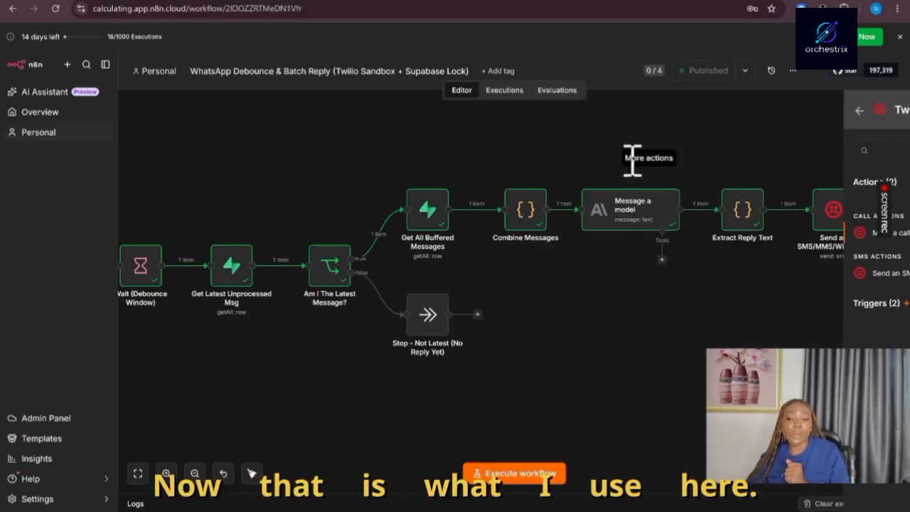
Reopen the Send an SMS/MMS/WhatsApp message node and review its From, To, To Whatsapp and Message parameters.
{"action": "double_click", "coordinate": [826, 208]}
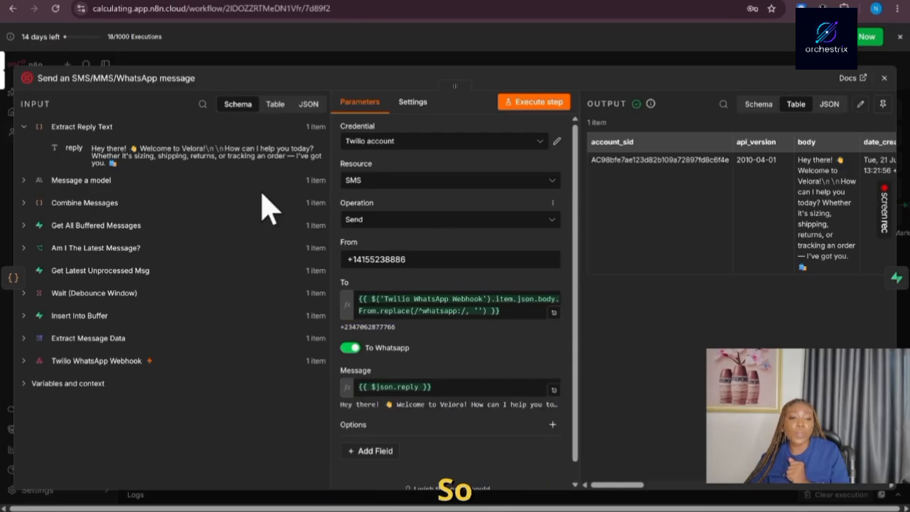
{"action": "scroll", "coordinate": [376, 231], "scroll_direction": "down", "scroll_amount": 1}
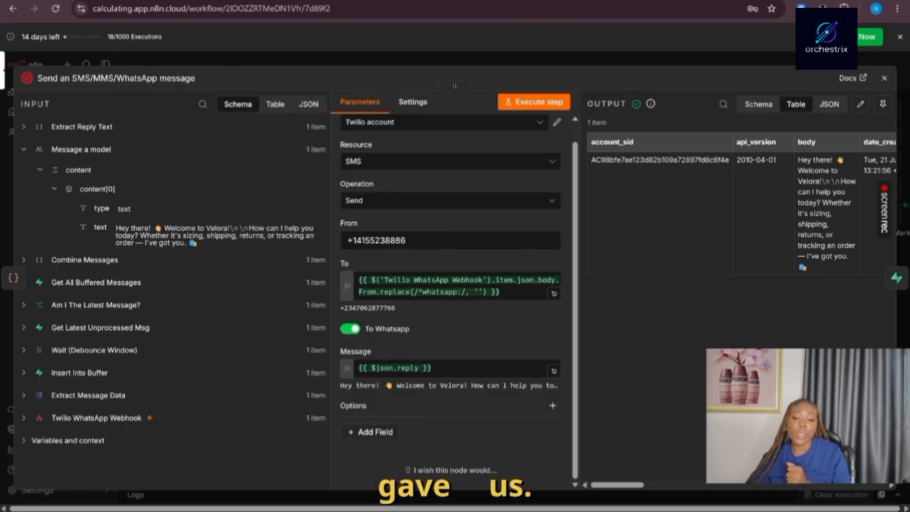
Switch to the Twilio console and copy the WhatsApp sandbox number from the Connect to WhatsApp Sandbox section.
{"action": "mouse_move", "coordinate": [674, 510]}
{"action": "left_click", "coordinate": [662, 452]}
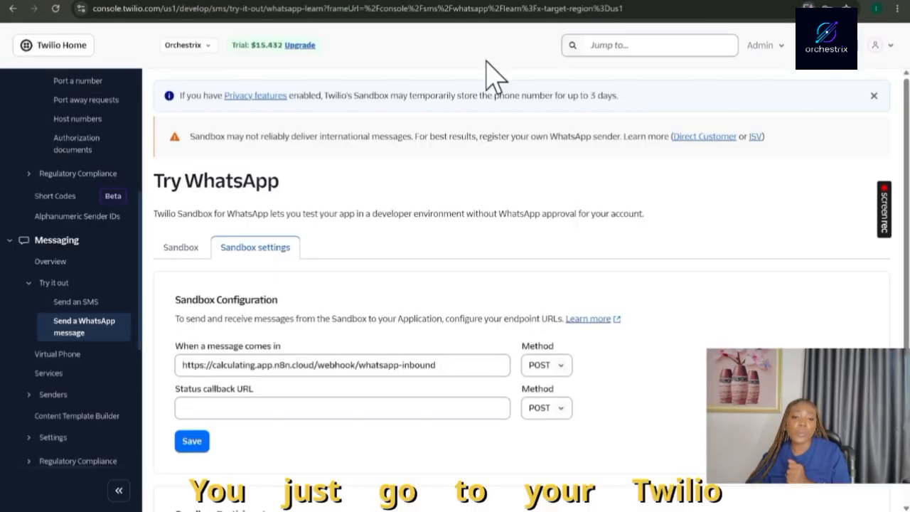
{"action": "left_click", "coordinate": [187, 248]}
{"action": "scroll", "coordinate": [396, 314], "scroll_direction": "down", "scroll_amount": 3}
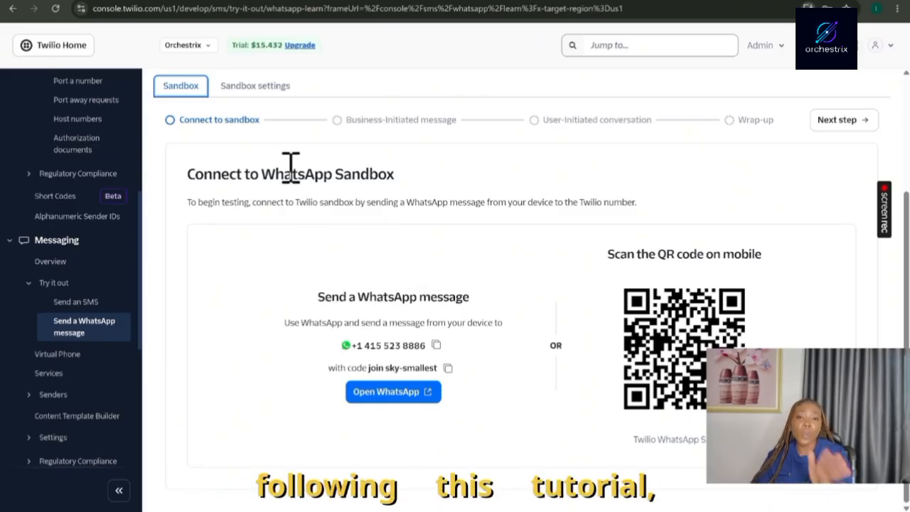
{"action": "left_click", "coordinate": [435, 345]}
{"action": "left_click", "coordinate": [436, 345]}
{"action": "left_click", "coordinate": [436, 345]}
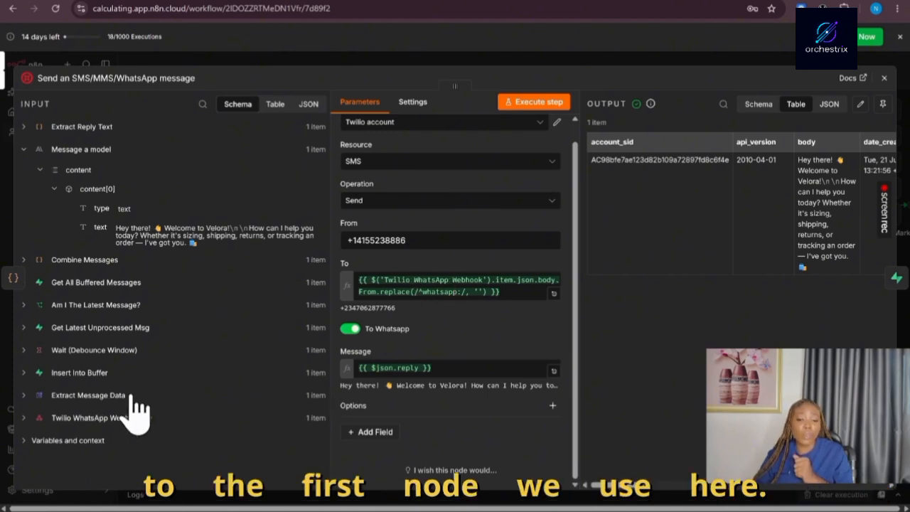
Back in n8n, examine the node's input fields from Twilio WhatsApp Webhook, Extract Message Data and Extract Reply Text, then close the node.
{"action": "left_click", "coordinate": [64, 417]}
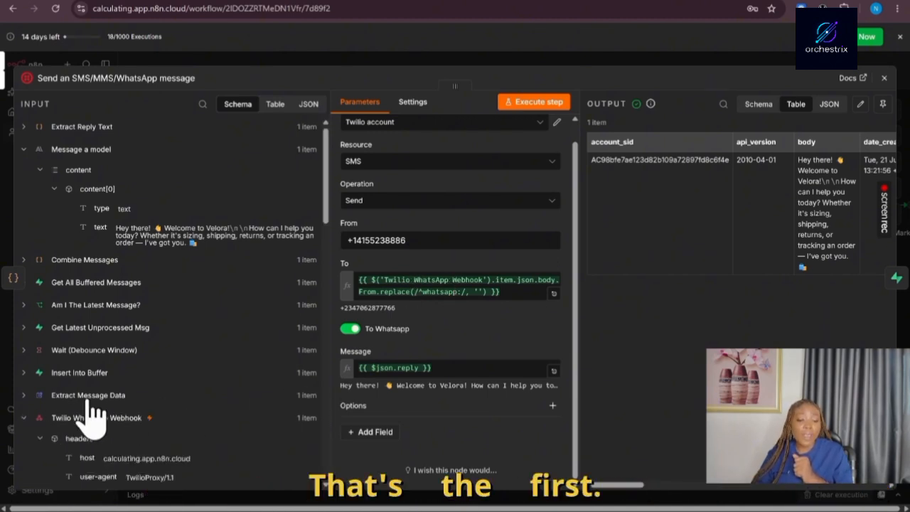
{"action": "scroll", "coordinate": [128, 370], "scroll_direction": "down", "scroll_amount": 2}
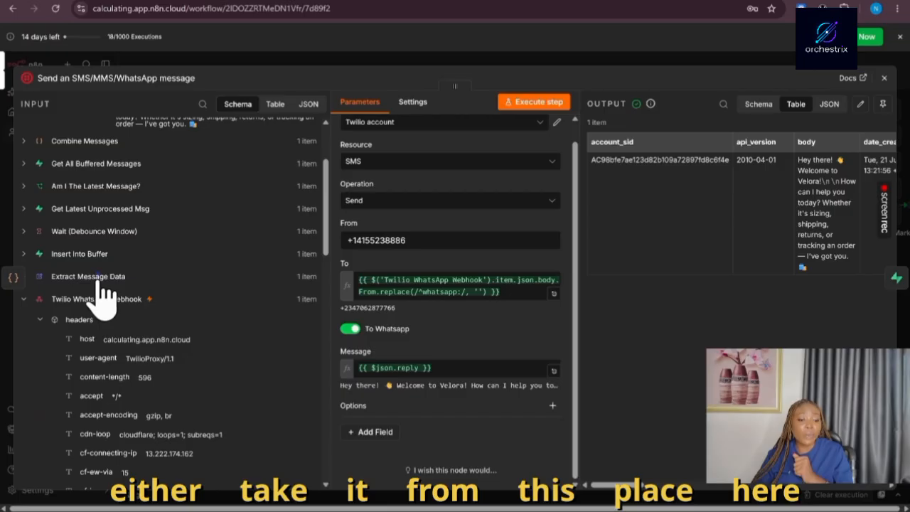
{"action": "left_click", "coordinate": [100, 281]}
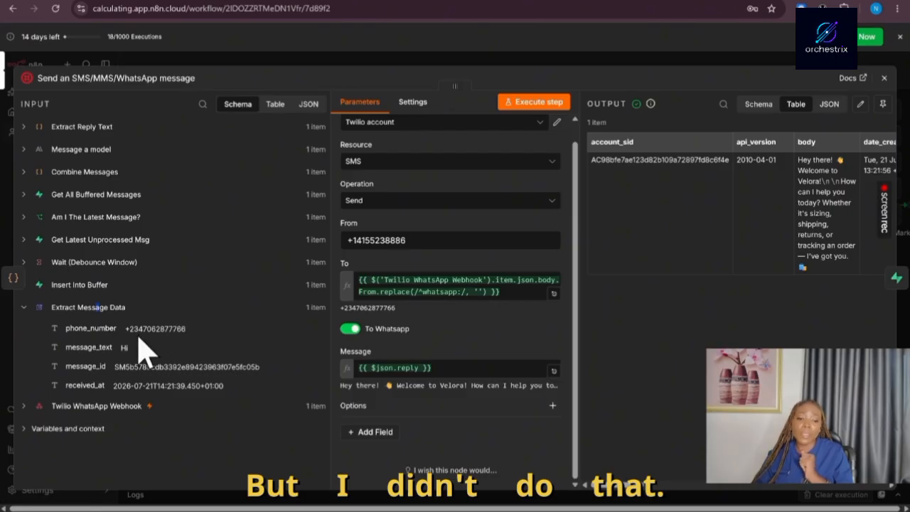
{"action": "left_click", "coordinate": [36, 407]}
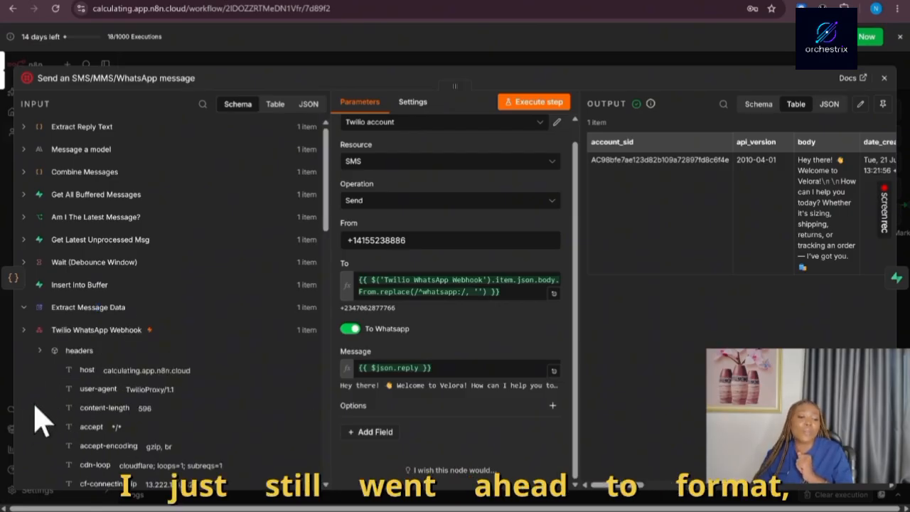
{"action": "scroll", "coordinate": [71, 398], "scroll_direction": "down", "scroll_amount": 15}
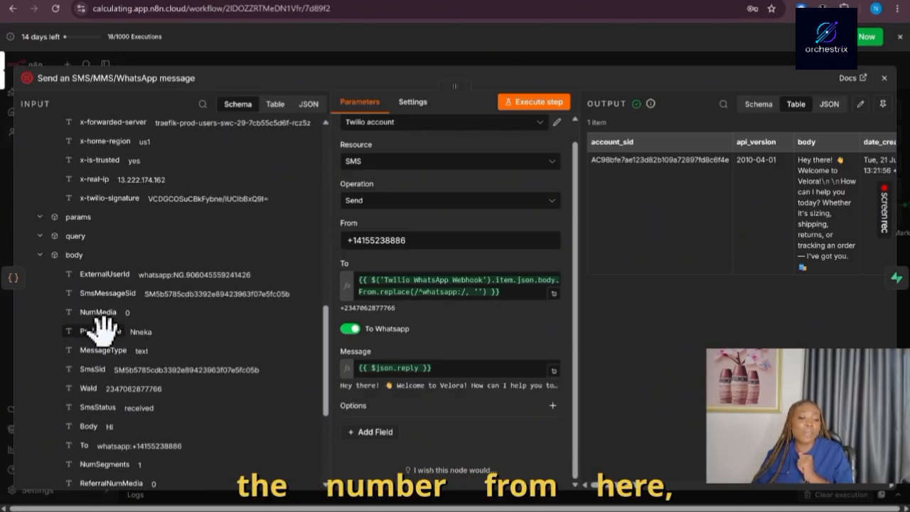
{"action": "scroll", "coordinate": [103, 325], "scroll_direction": "up", "scroll_amount": 5}
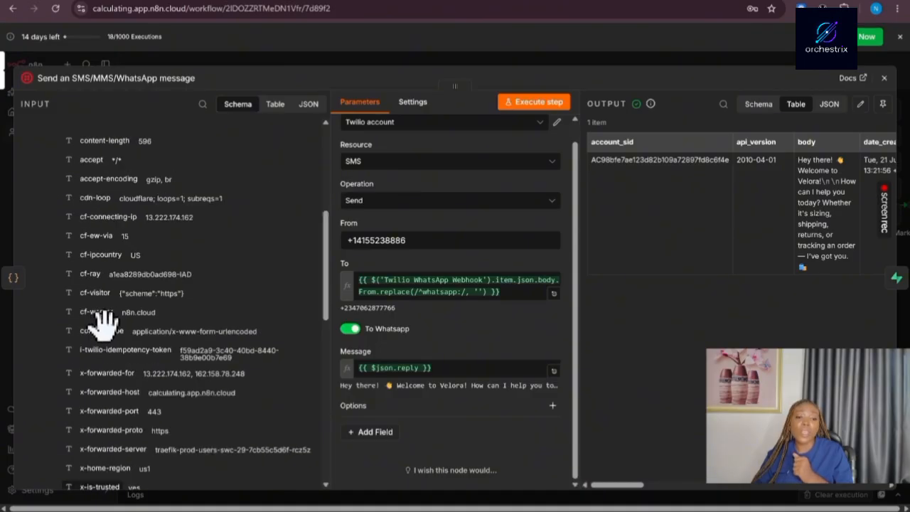
{"action": "scroll", "coordinate": [103, 323], "scroll_direction": "up", "scroll_amount": 10}
{"action": "left_click", "coordinate": [40, 308]}
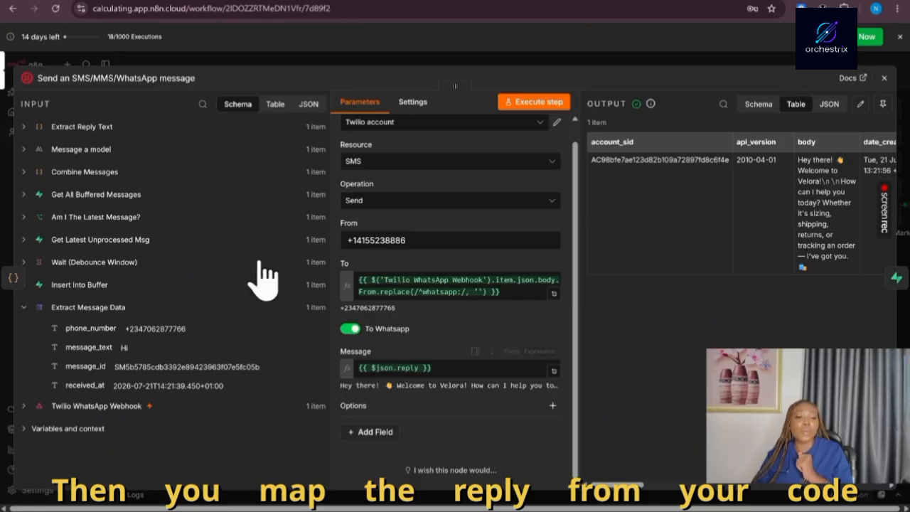
{"action": "left_click", "coordinate": [91, 127]}
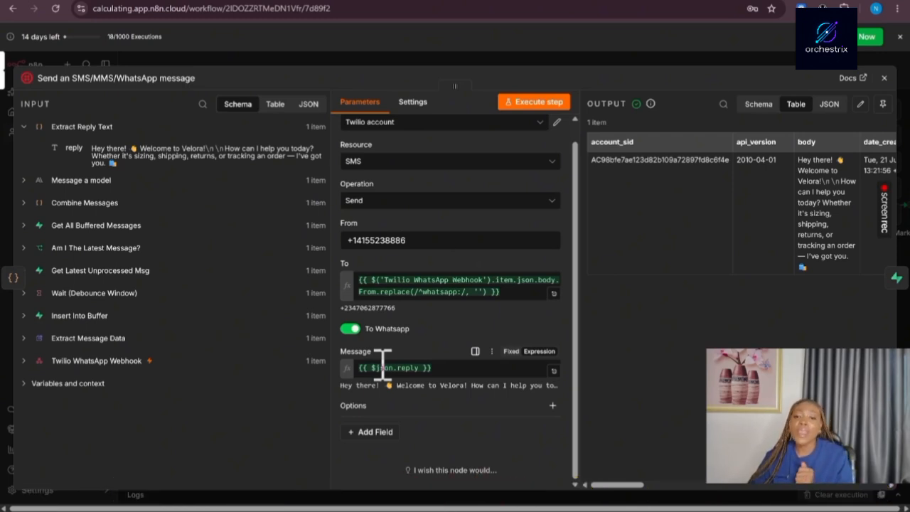
{"action": "left_click", "coordinate": [521, 65]}
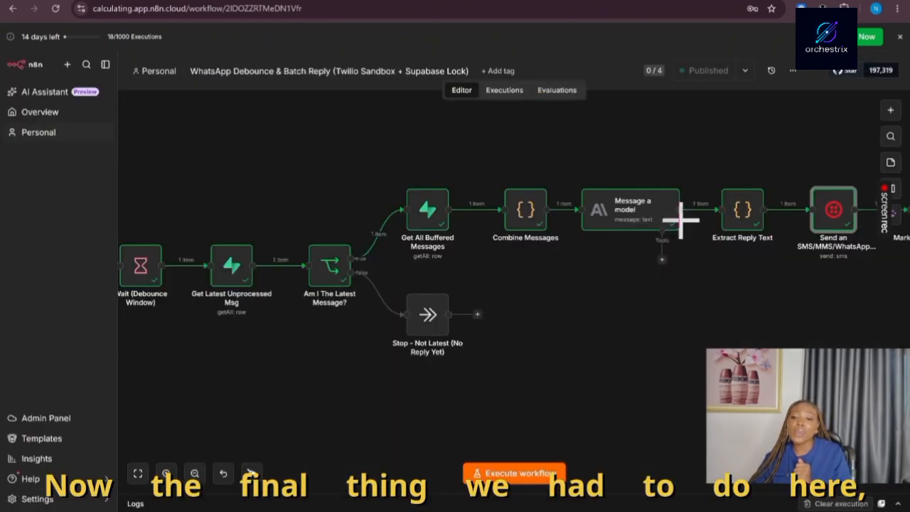
Select the nodes from Twilio WhatsApp Webhook through Mark Buffer Processed and shift them left on the canvas, leaving Respond 200 Empty in place.
{"action": "left_click", "coordinate": [138, 473]}
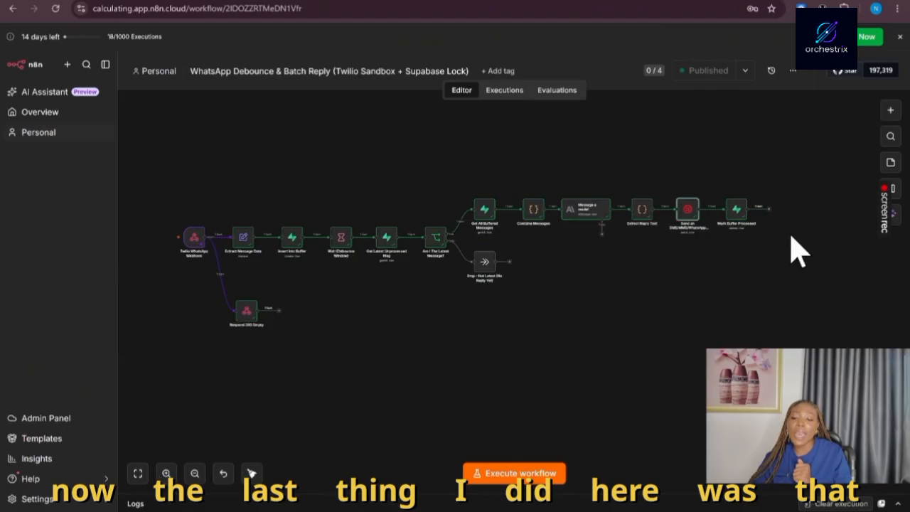
{"action": "left_click_drag", "start_coordinate": [158, 142], "coordinate": [787, 296]}
{"action": "left_click_drag", "start_coordinate": [711, 227], "coordinate": [562, 233]}
{"action": "left_click", "coordinate": [557, 298]}
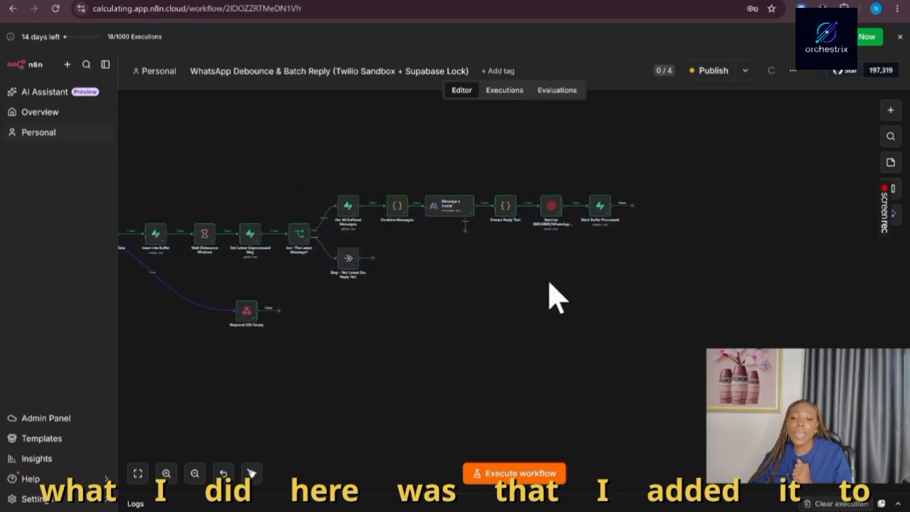
Publish the workflow under the suggested version name, without a change description.
{"action": "left_click", "coordinate": [166, 474]}
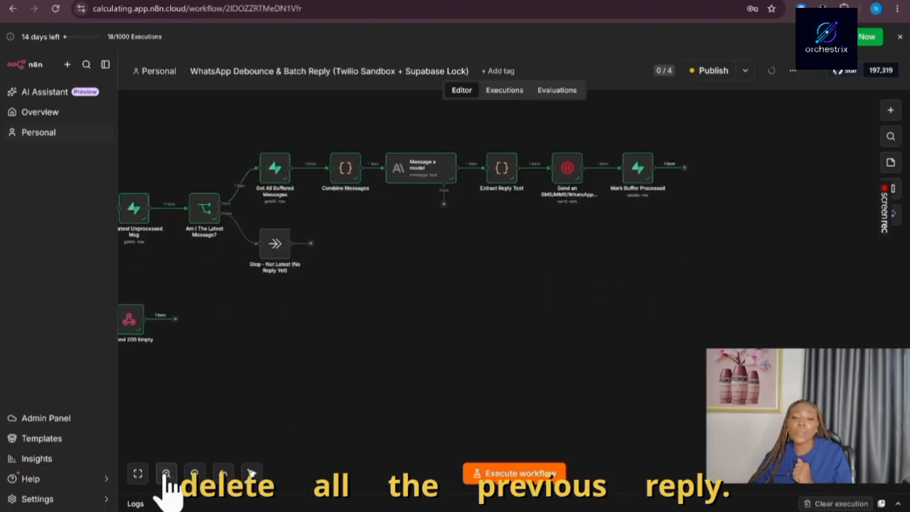
{"action": "left_click", "coordinate": [165, 474]}
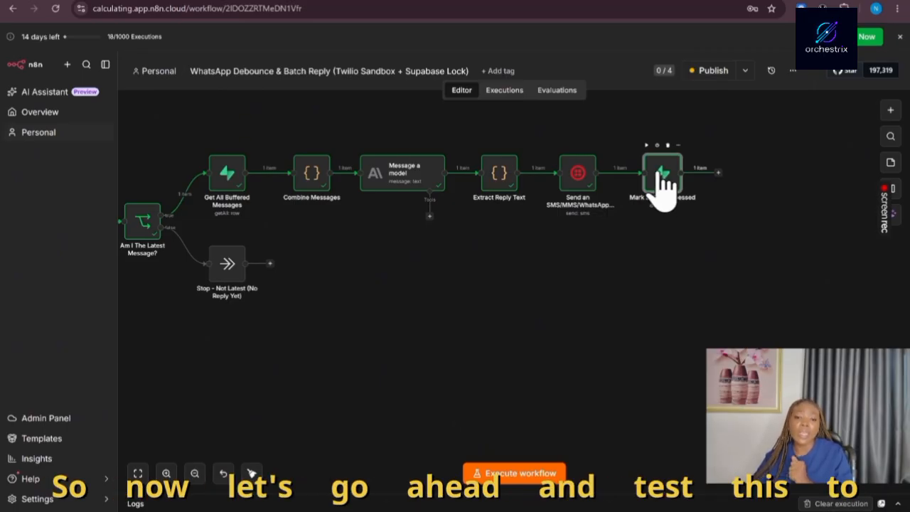
{"action": "left_click", "coordinate": [708, 73]}
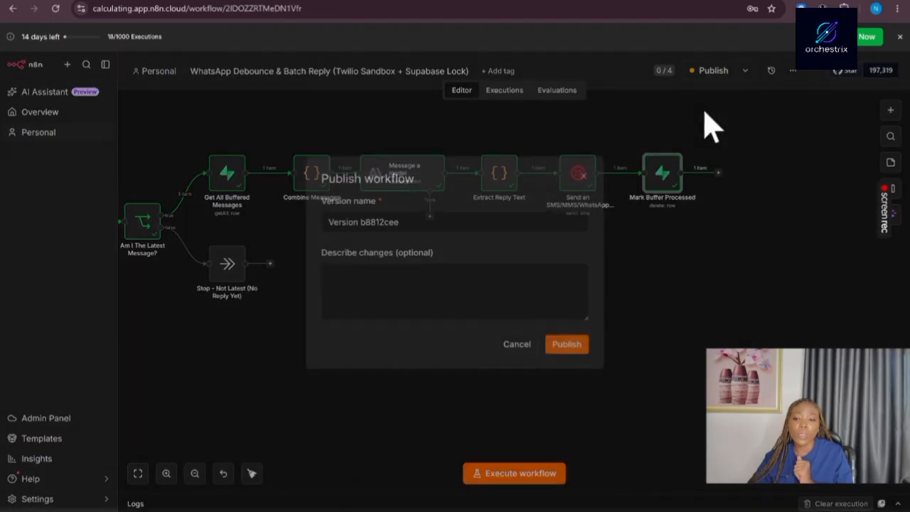
{"action": "left_click", "coordinate": [568, 349]}
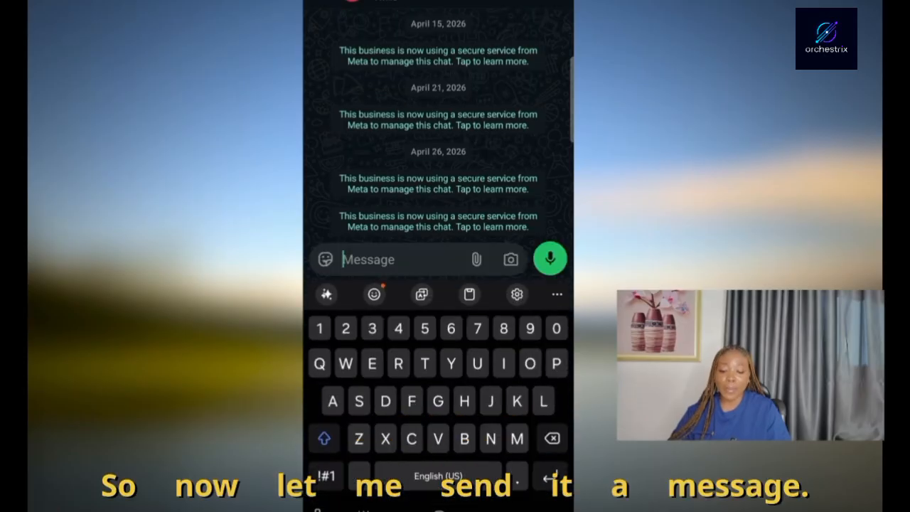
In the WhatsApp chat on the phone, send "Hey", "I want a refund" and "For the blue dress" as three separate messages in quick succession.
{"action": "left_click", "coordinate": [469, 394]}
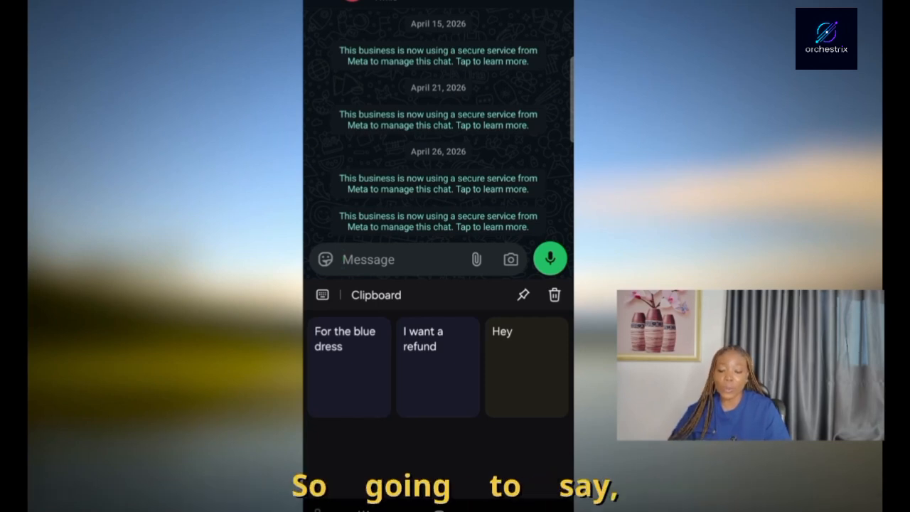
{"action": "left_click", "coordinate": [526, 366]}
{"action": "left_click", "coordinate": [550, 258]}
{"action": "left_click", "coordinate": [437, 338]}
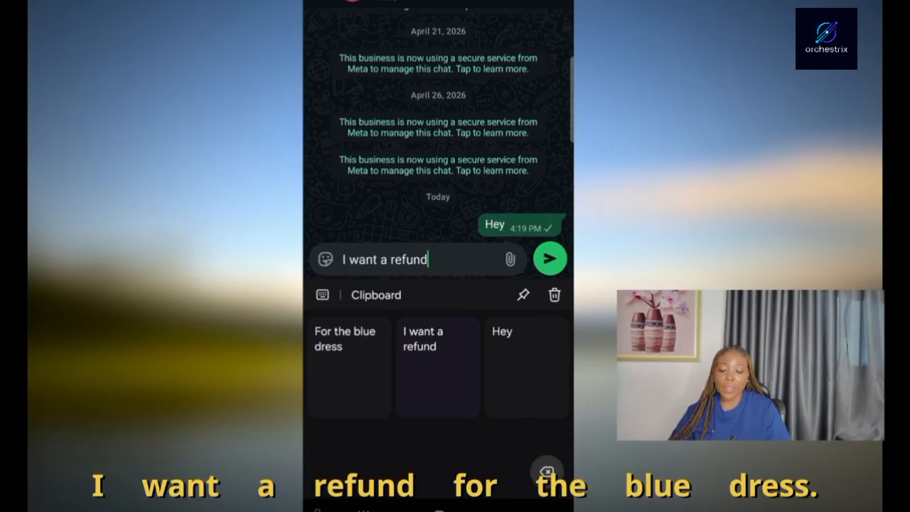
{"action": "left_click", "coordinate": [550, 259]}
{"action": "left_click", "coordinate": [349, 339]}
{"action": "left_click", "coordinate": [550, 259]}
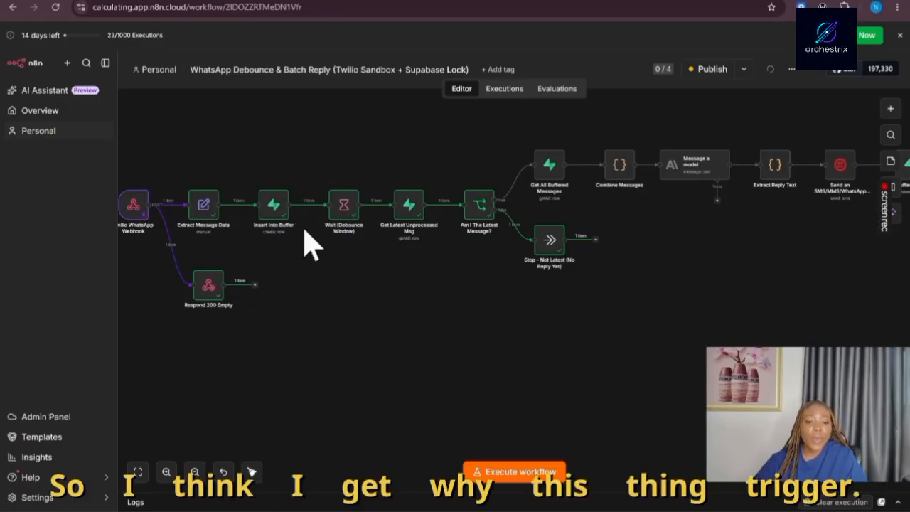
Switch to the WhatsApp chat on the phone and resend "Hey", "I want a refund" and "For the blue dress" as separate messages.
{"action": "scroll", "coordinate": [331, 255], "scroll_direction": "up", "scroll_amount": 1}
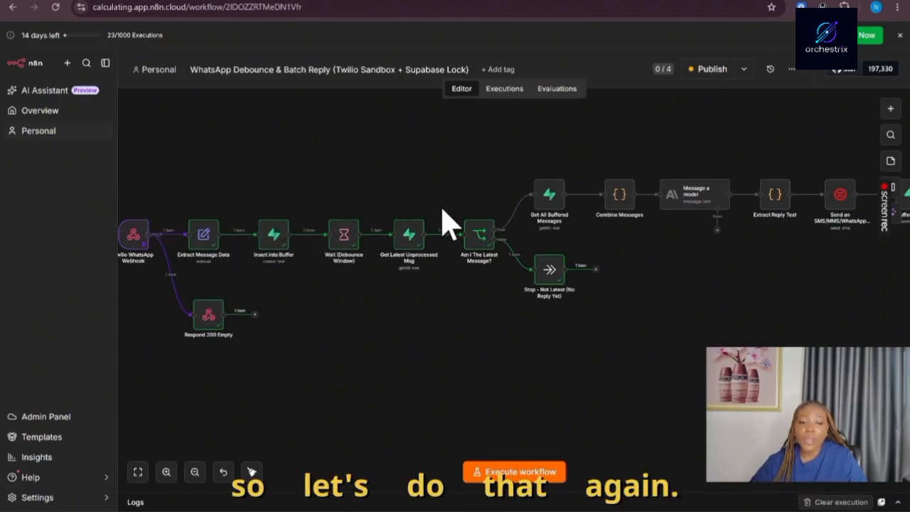
{"action": "key", "text": "alt+Tab"}
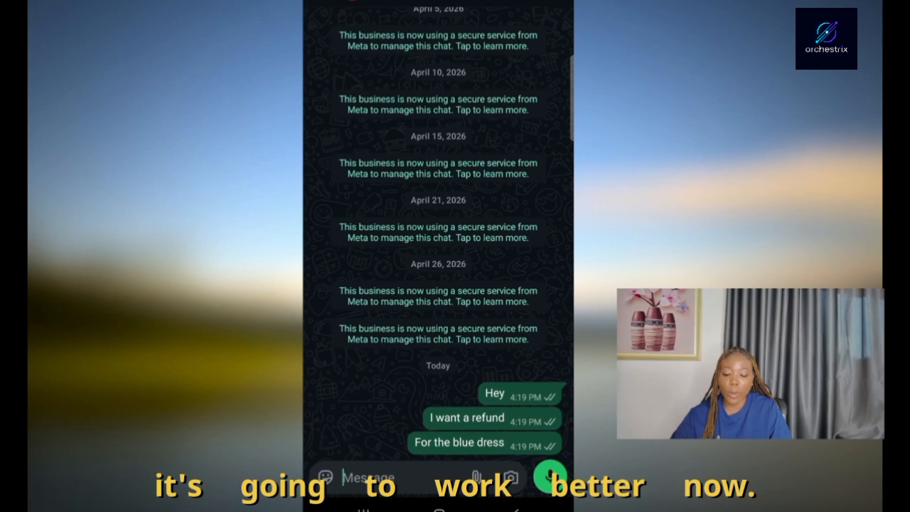
{"action": "left_click", "coordinate": [398, 476]}
{"action": "left_click", "coordinate": [469, 292]}
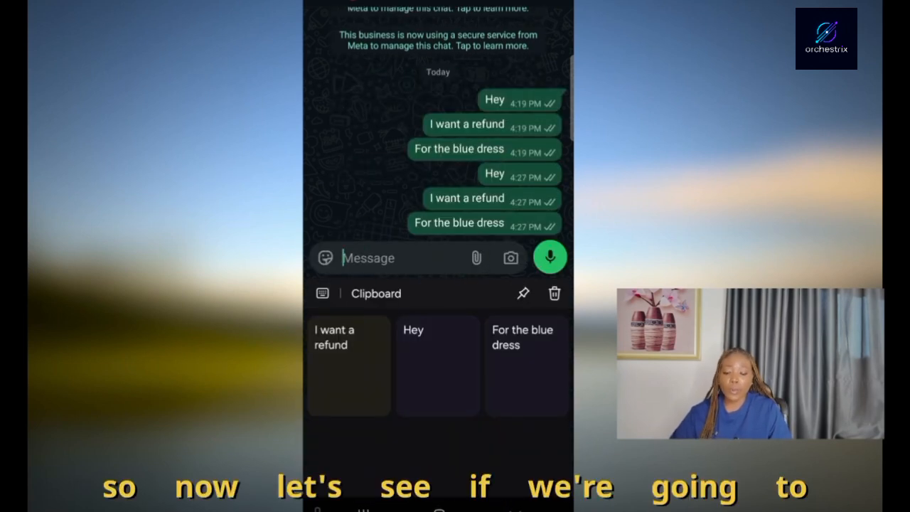
{"action": "left_click", "coordinate": [514, 509]}
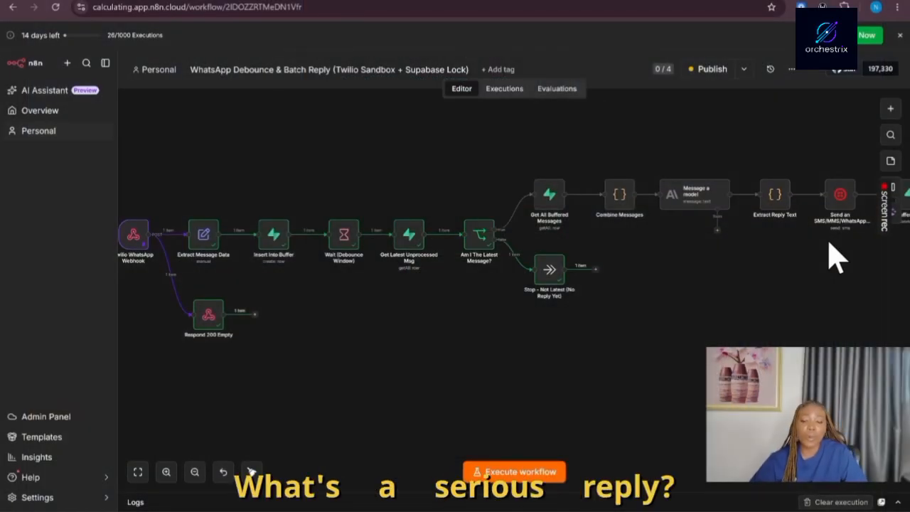
Back in n8n, examine the full prompt expression of the Message a model node, then close the node.
{"action": "double_click", "coordinate": [688, 208]}
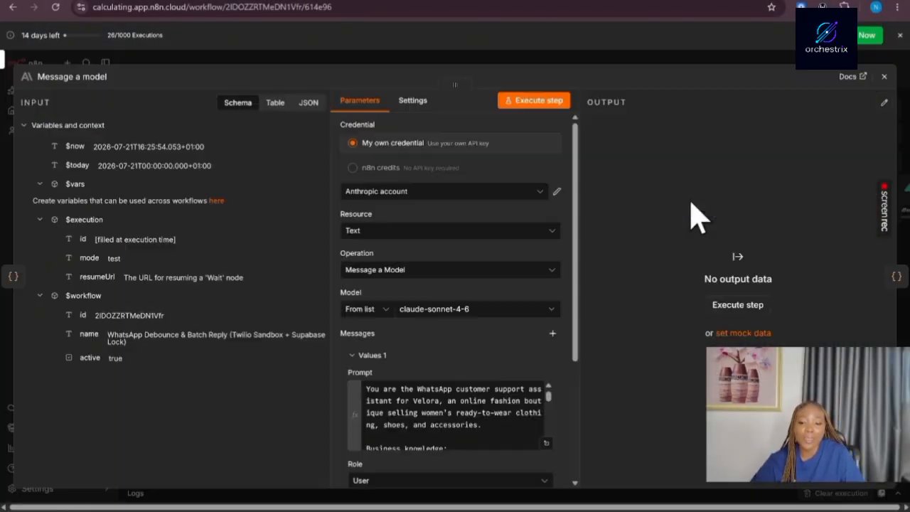
{"action": "scroll", "coordinate": [505, 299], "scroll_direction": "down", "scroll_amount": 5}
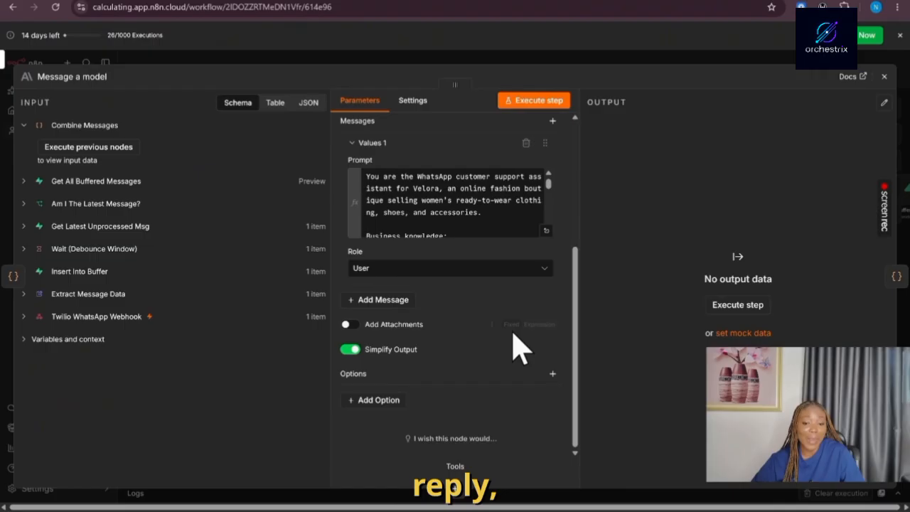
{"action": "left_click", "coordinate": [547, 230]}
{"action": "scroll", "coordinate": [437, 263], "scroll_direction": "down", "scroll_amount": 1}
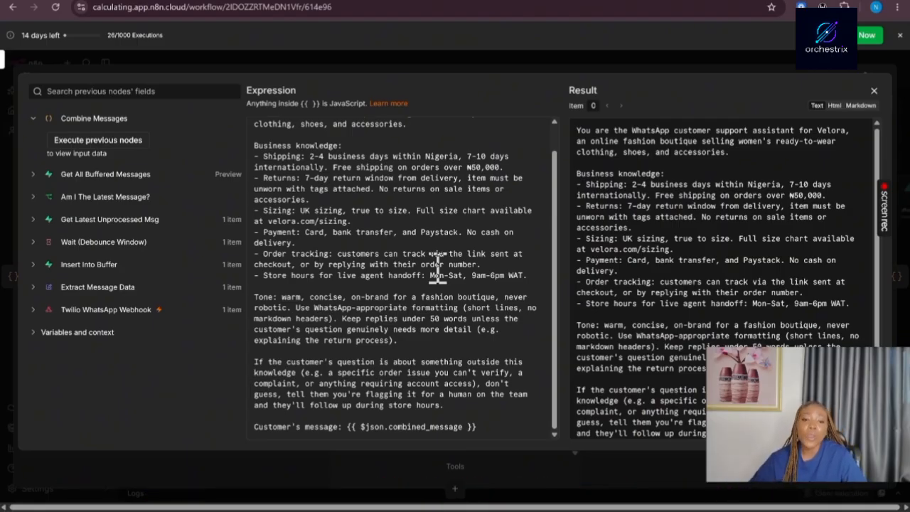
{"action": "scroll", "coordinate": [437, 257], "scroll_direction": "up", "scroll_amount": 1}
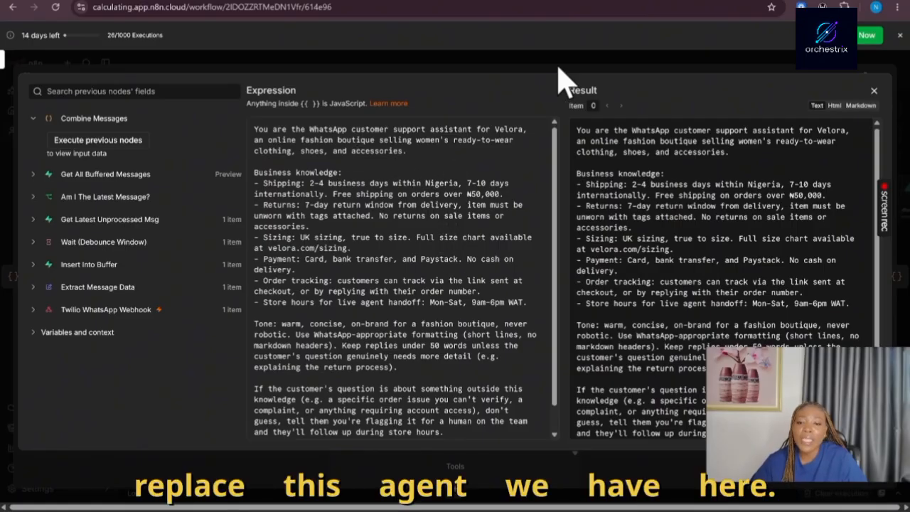
{"action": "key", "text": "Escape"}
{"action": "key", "text": "Escape"}
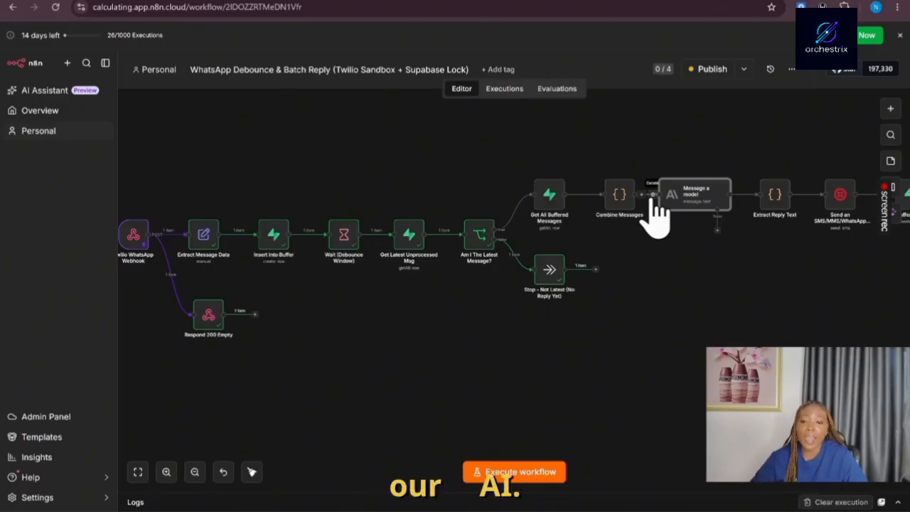
Disconnect Message a model from Combine Messages and Extract Reply Text, and move it below the flow.
{"action": "left_click", "coordinate": [652, 195]}
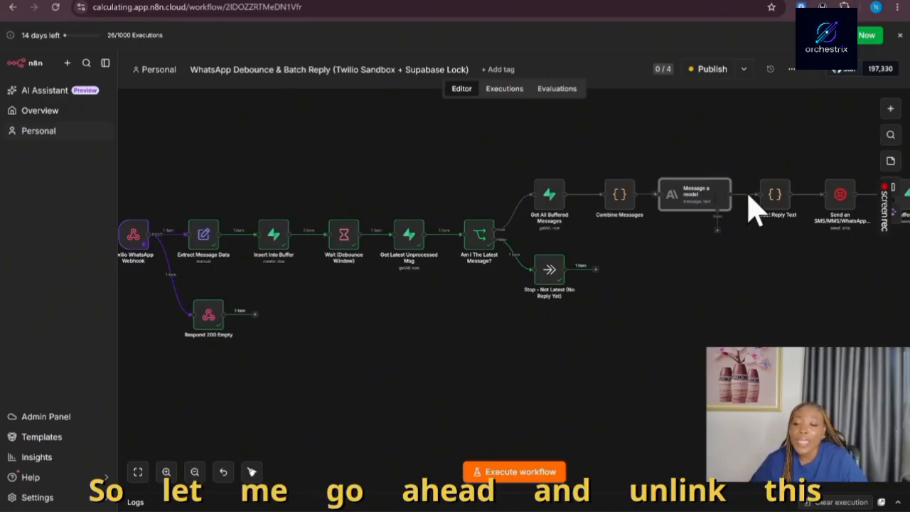
{"action": "left_click", "coordinate": [750, 194]}
{"action": "left_click_drag", "start_coordinate": [691, 198], "coordinate": [697, 273]}
Add an AI Agent node after Combine Messages with its user prompt source set to Define below.
{"action": "left_click", "coordinate": [655, 194]}
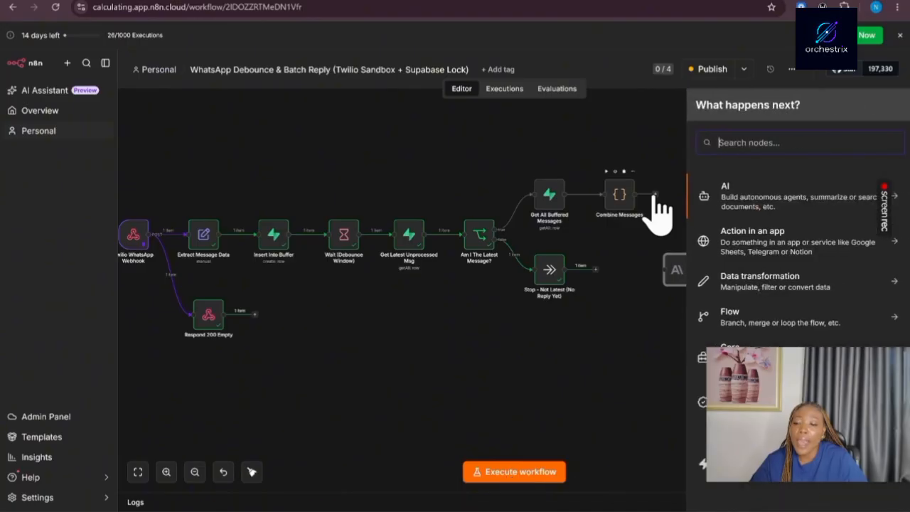
{"action": "type", "text": "AI"}
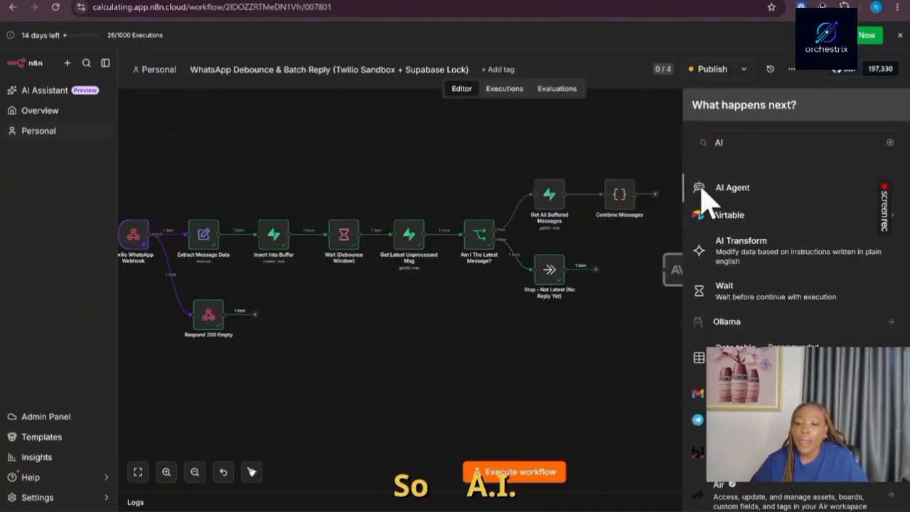
{"action": "left_click", "coordinate": [698, 187]}
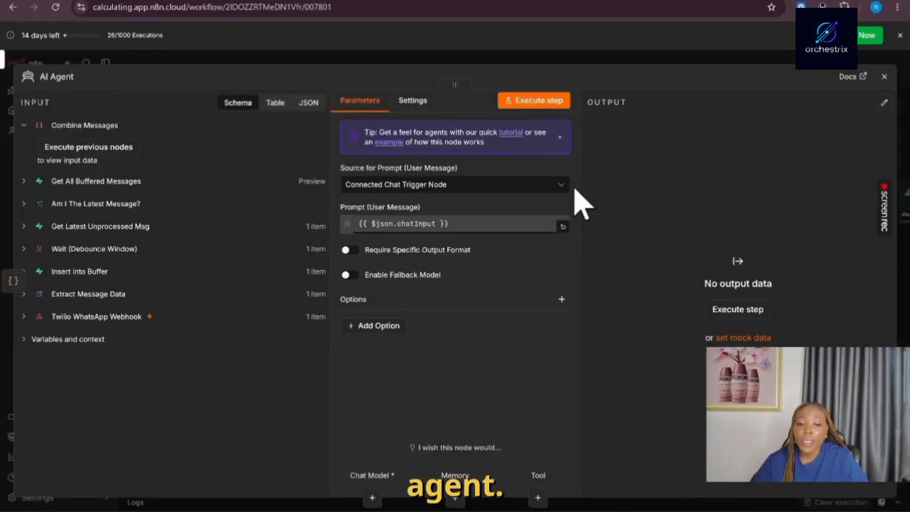
{"action": "left_click", "coordinate": [424, 187]}
{"action": "left_click", "coordinate": [425, 269]}
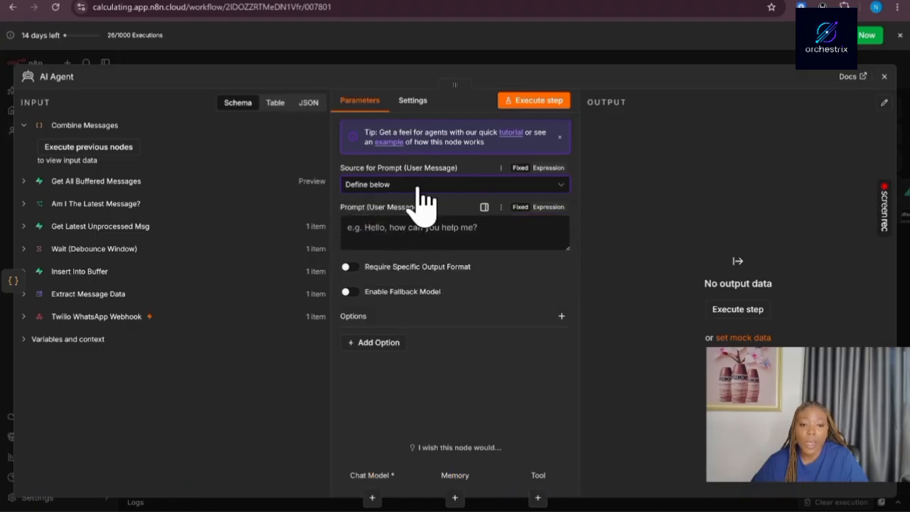
{"action": "left_click", "coordinate": [562, 64]}
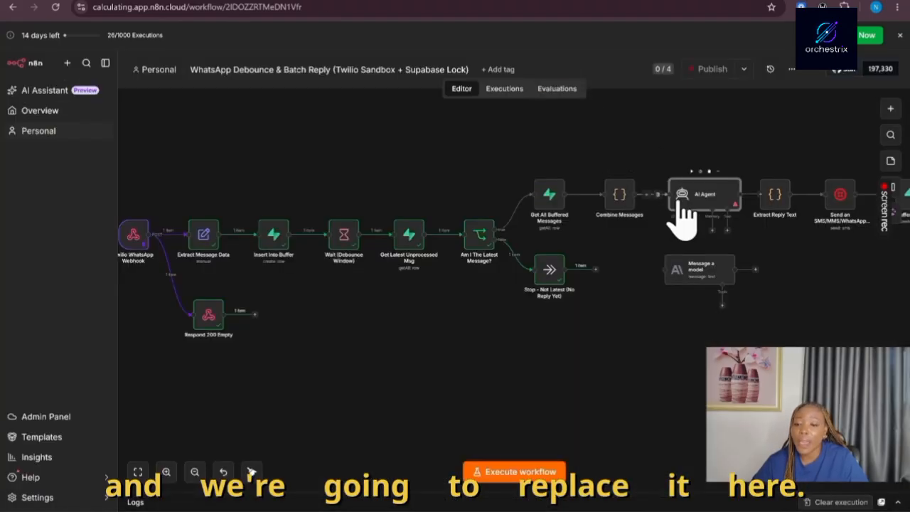
Attach an Anthropic Chat Model using Claude Sonnet 4.6 to the AI Agent, and reposition the Message a model and AI Agent nodes.
{"action": "left_click", "coordinate": [682, 233]}
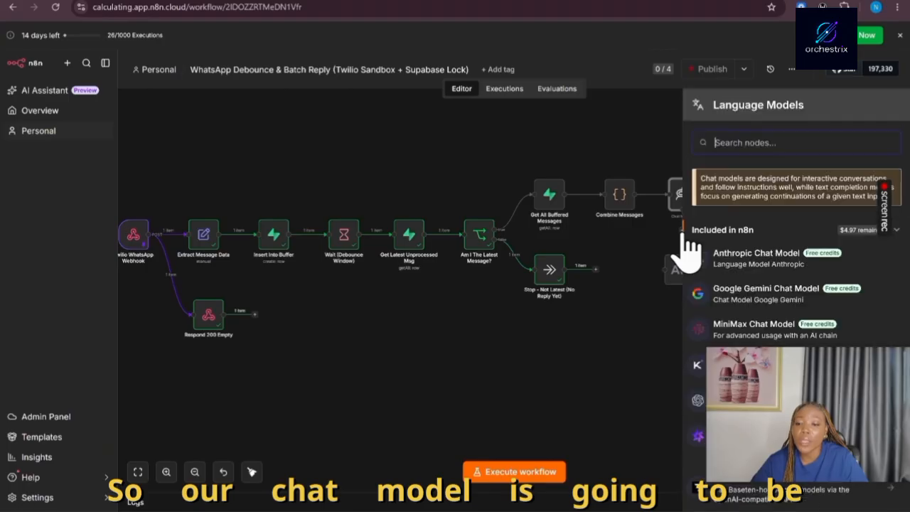
{"action": "left_click", "coordinate": [750, 260]}
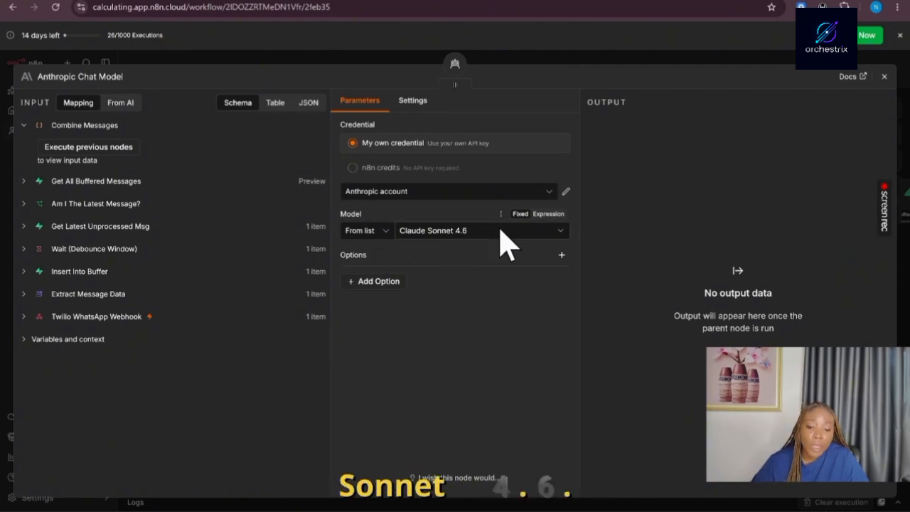
{"action": "left_click", "coordinate": [546, 61]}
{"action": "left_click_drag", "start_coordinate": [711, 273], "coordinate": [756, 278]}
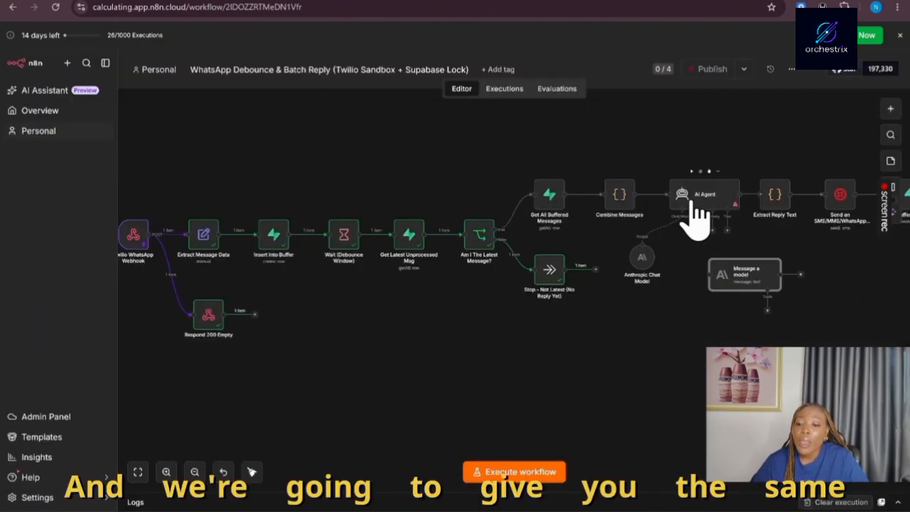
{"action": "left_click_drag", "start_coordinate": [690, 202], "coordinate": [679, 202]}
Cut the support assistant instructions from Message a model's prompt, leaving only the "Customer's message: {{ $json.combined_message }}" line.
{"action": "double_click", "coordinate": [739, 272]}
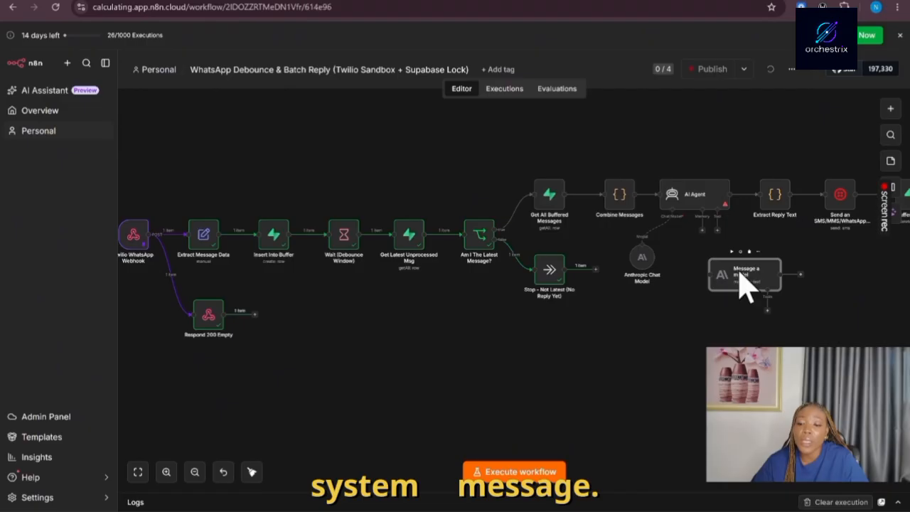
{"action": "left_click", "coordinate": [436, 245]}
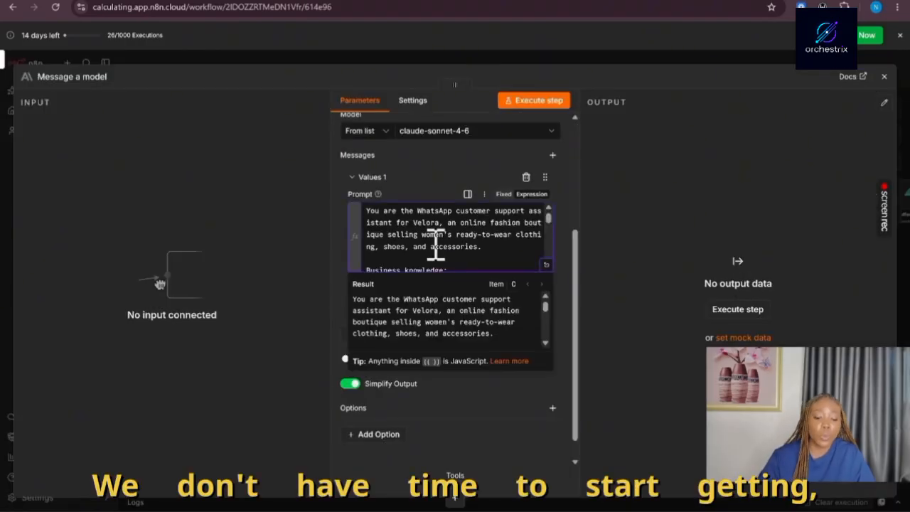
{"action": "scroll", "coordinate": [435, 245], "scroll_direction": "down", "scroll_amount": 10}
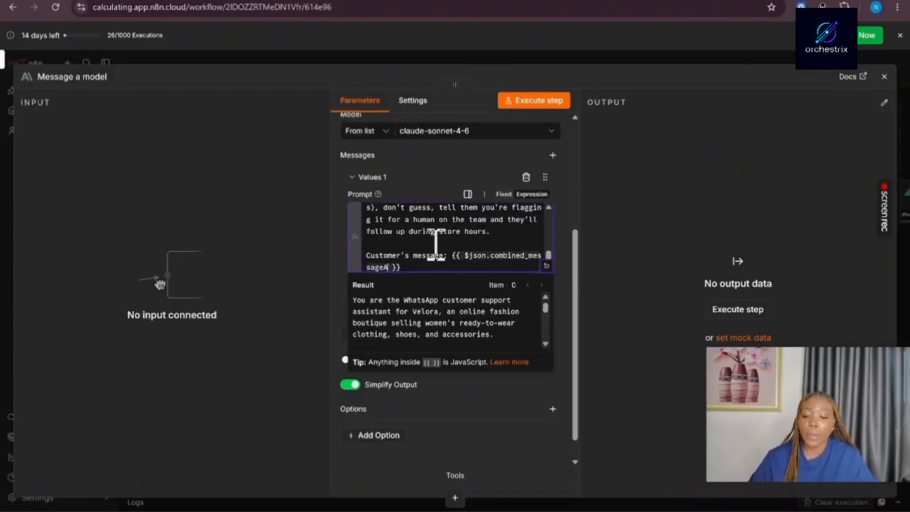
{"action": "key", "text": "BackSpace"}
{"action": "left_click_drag", "start_coordinate": [430, 257], "coordinate": [533, 221]}
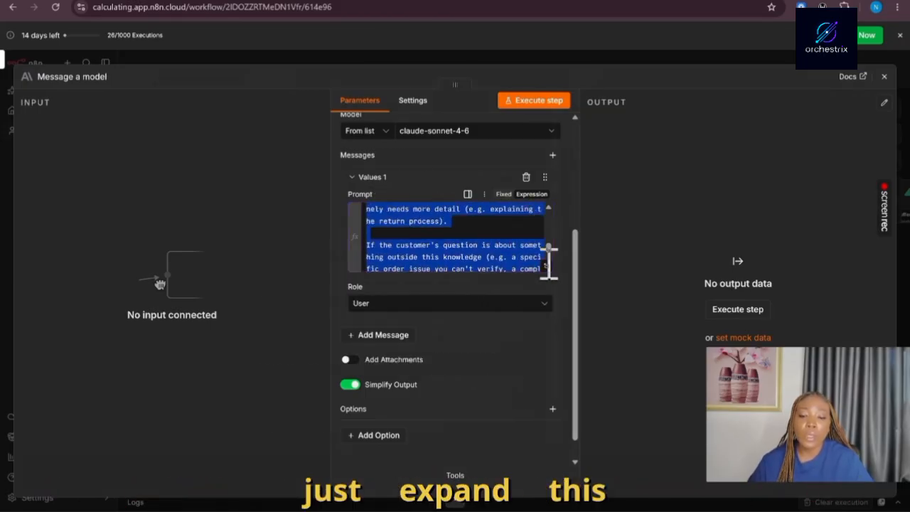
{"action": "left_click", "coordinate": [545, 263]}
{"action": "left_click_drag", "start_coordinate": [254, 128], "coordinate": [430, 419]}
{"action": "right_click", "coordinate": [419, 416]}
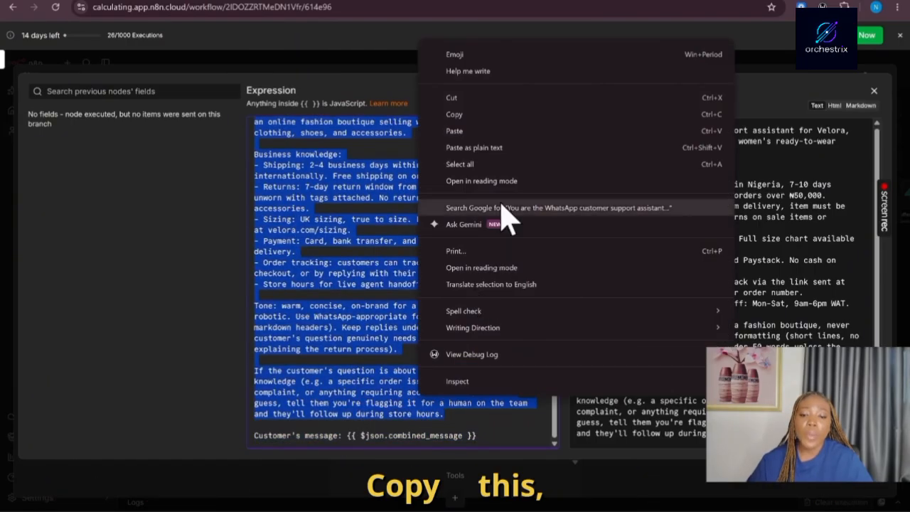
{"action": "left_click", "coordinate": [502, 102]}
{"action": "left_click", "coordinate": [517, 60]}
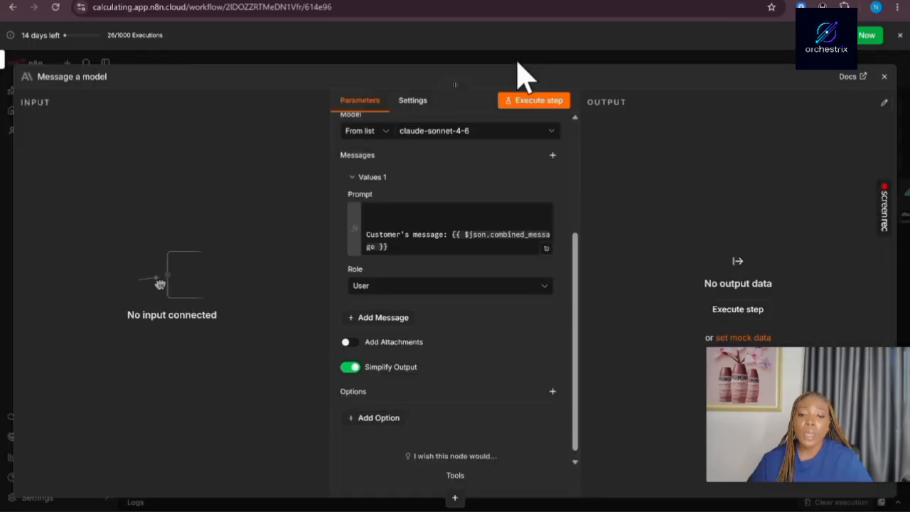
{"action": "left_click", "coordinate": [517, 60]}
Paste the support assistant instructions into the AI Agent's user message prompt, overwriting and saving over the conflicting workflow changes.
{"action": "double_click", "coordinate": [686, 217]}
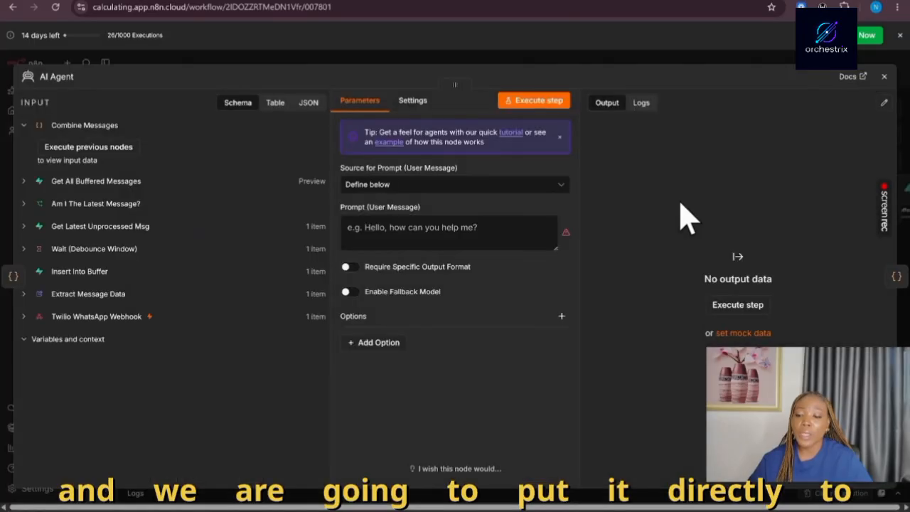
{"action": "right_click", "coordinate": [426, 227]}
{"action": "left_click", "coordinate": [481, 349]}
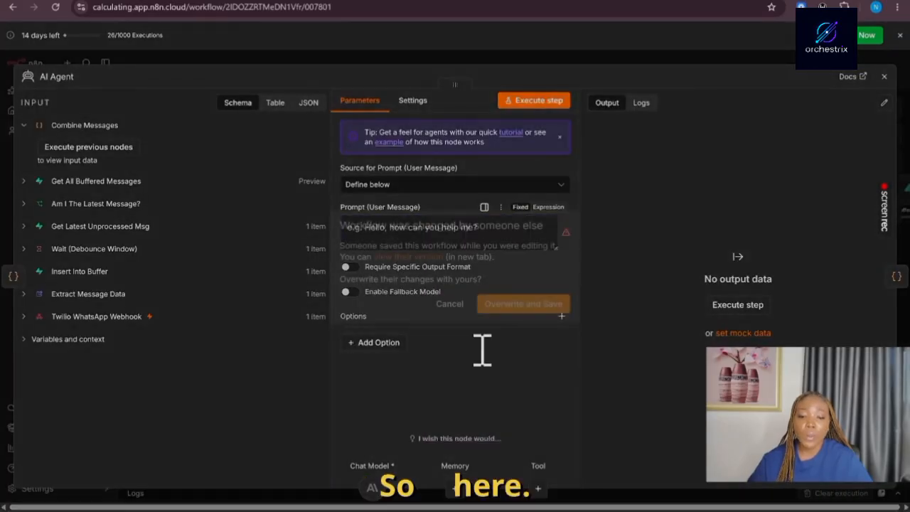
{"action": "left_click", "coordinate": [506, 309]}
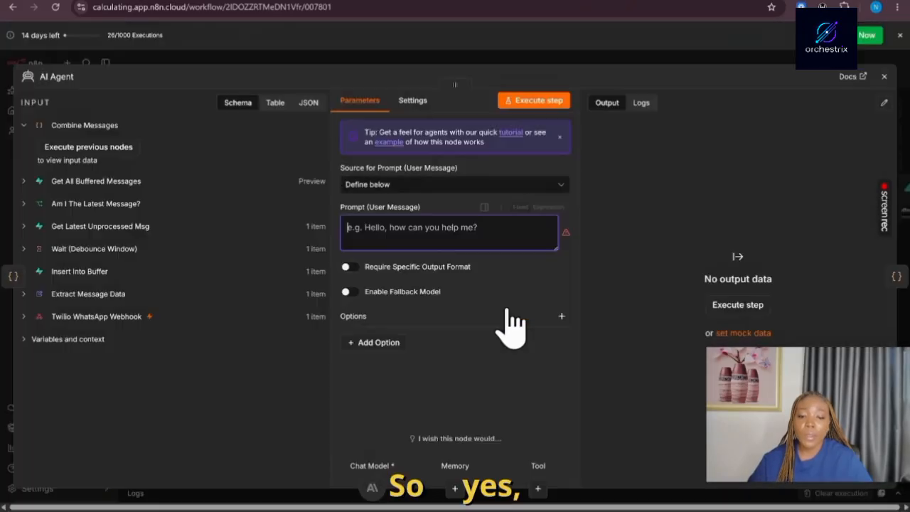
{"action": "right_click", "coordinate": [390, 228]}
{"action": "left_click", "coordinate": [439, 348]}
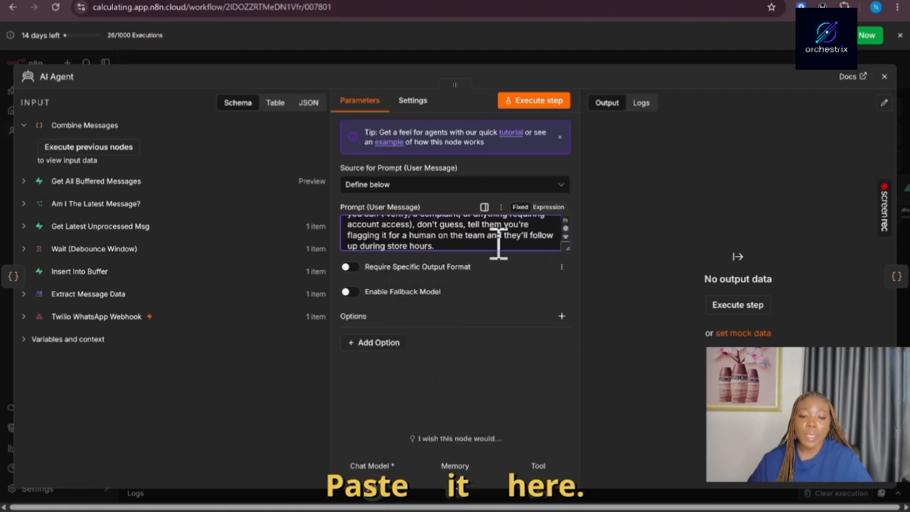
Switch the AI Agent's user prompt to an expression, review its text in the expanded editor, and close the node.
{"action": "left_click", "coordinate": [543, 207]}
{"action": "scroll", "coordinate": [445, 264], "scroll_direction": "down", "scroll_amount": 5}
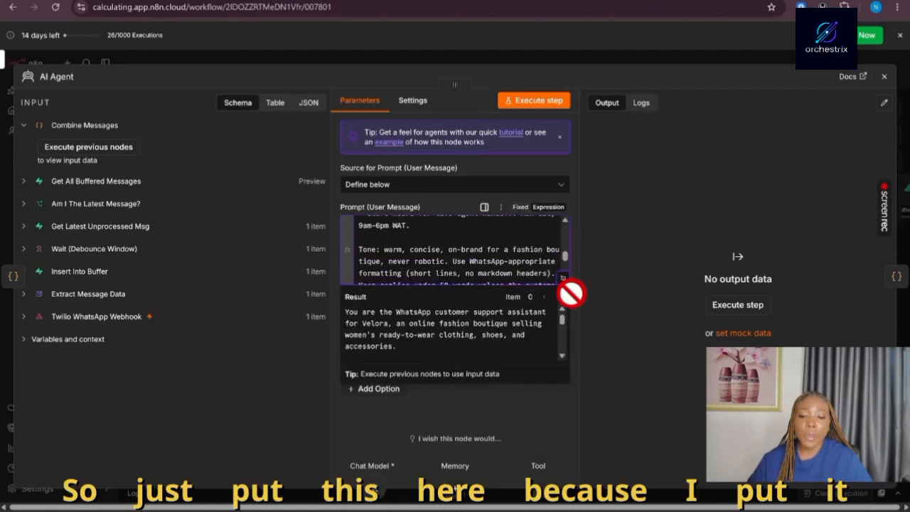
{"action": "left_click", "coordinate": [563, 279]}
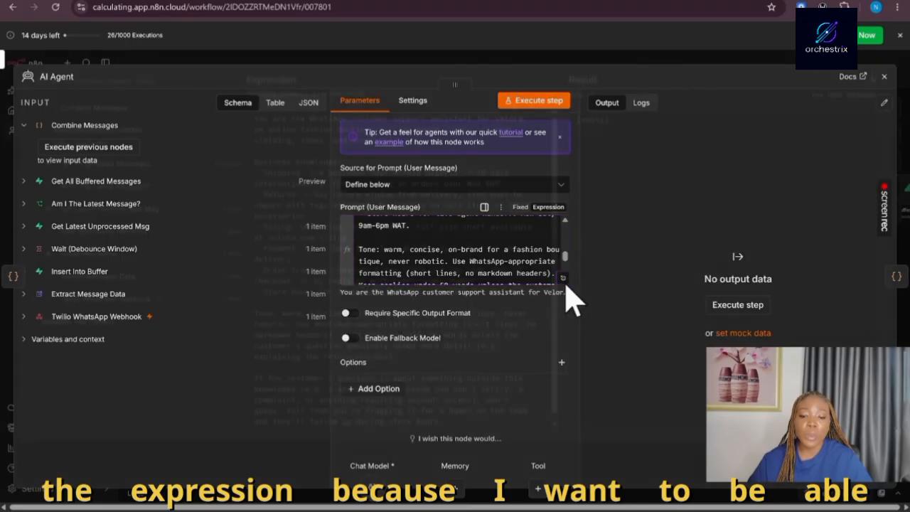
{"action": "scroll", "coordinate": [384, 235], "scroll_direction": "down", "scroll_amount": 1}
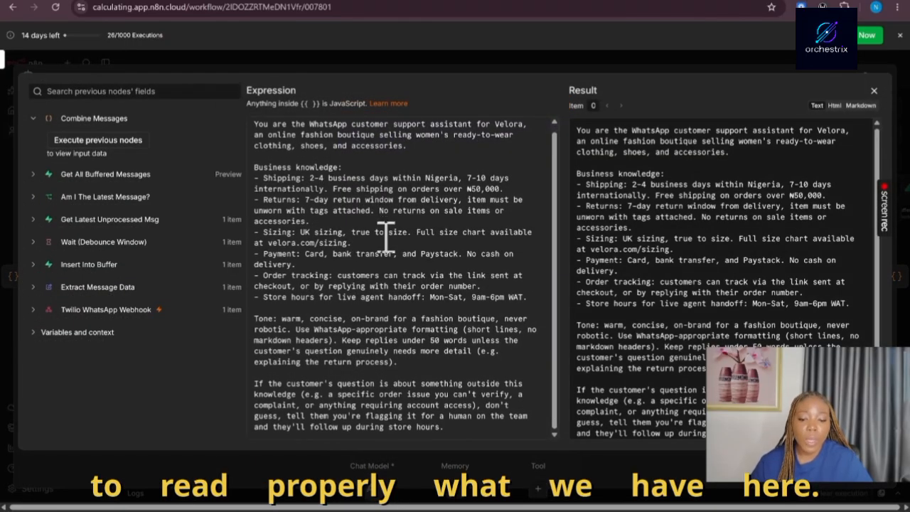
{"action": "left_click", "coordinate": [460, 60]}
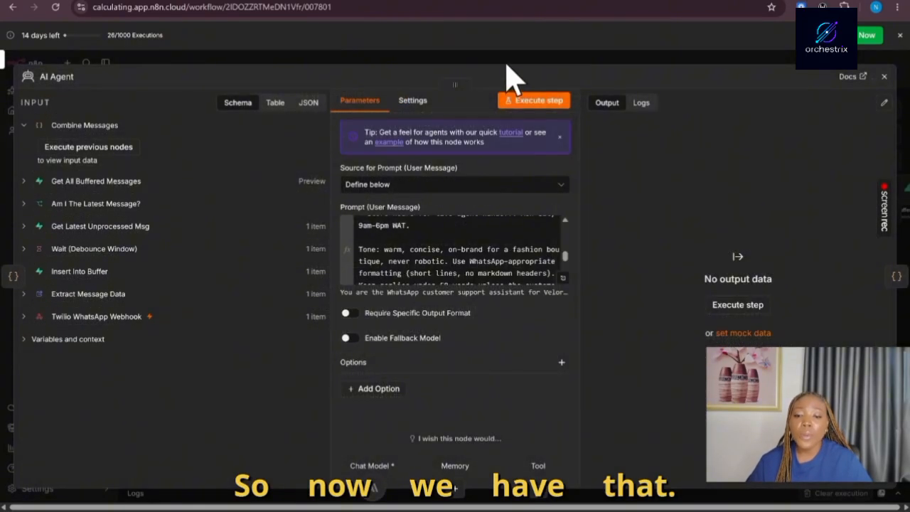
{"action": "left_click", "coordinate": [504, 63]}
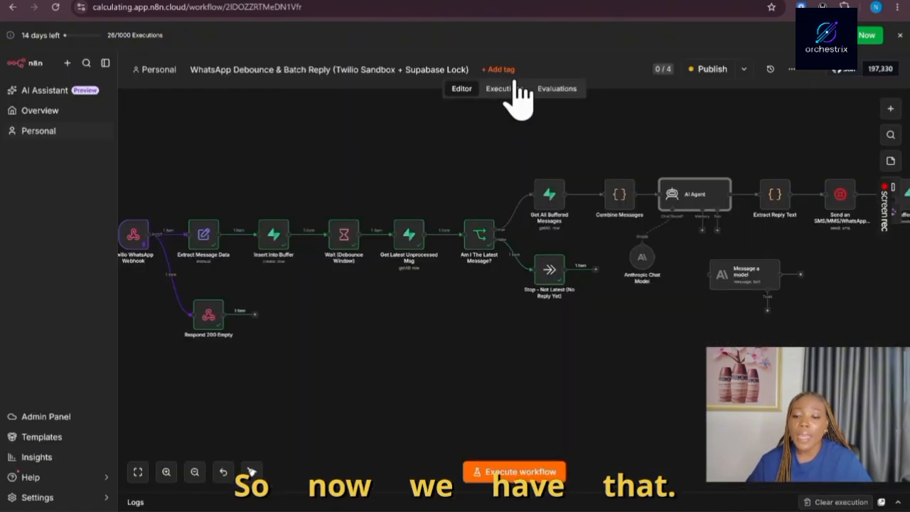
Copy the "Customer's message: {{ $json.combined_message }}" line from the Message a model prompt and close the node.
{"action": "double_click", "coordinate": [742, 276]}
{"action": "scroll", "coordinate": [433, 288], "scroll_direction": "down", "scroll_amount": 3}
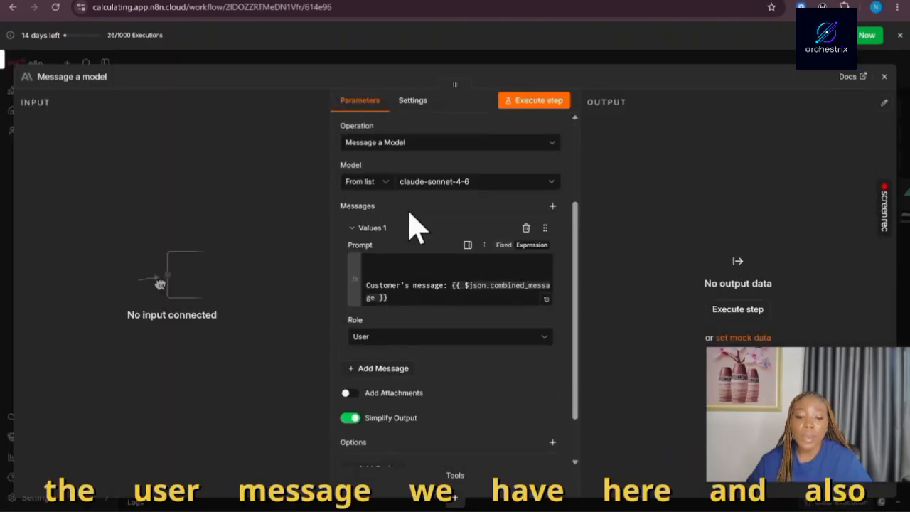
{"action": "triple_click", "coordinate": [384, 286]}
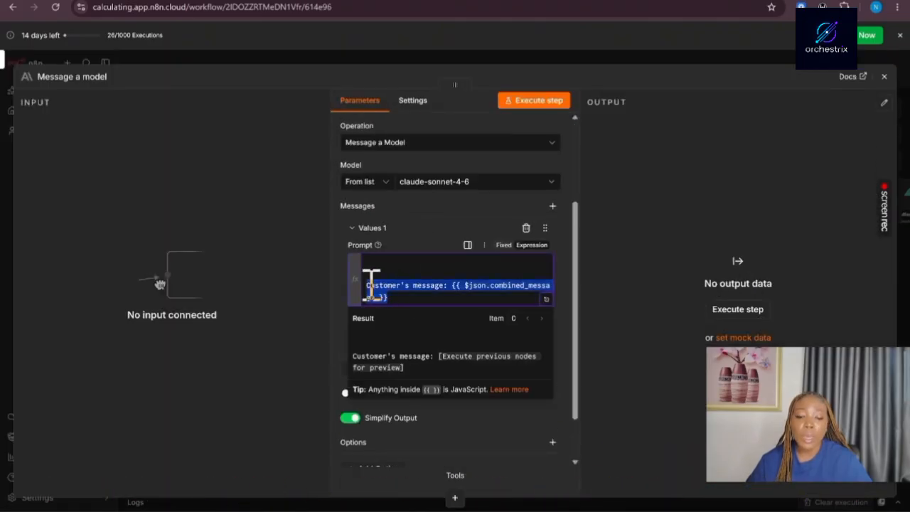
{"action": "right_click", "coordinate": [368, 284]}
{"action": "left_click", "coordinate": [416, 233]}
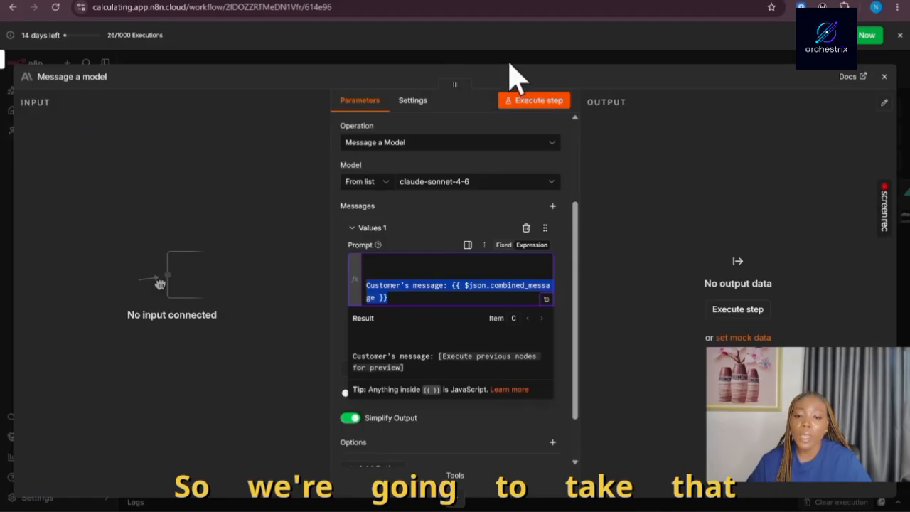
{"action": "left_click", "coordinate": [510, 64]}
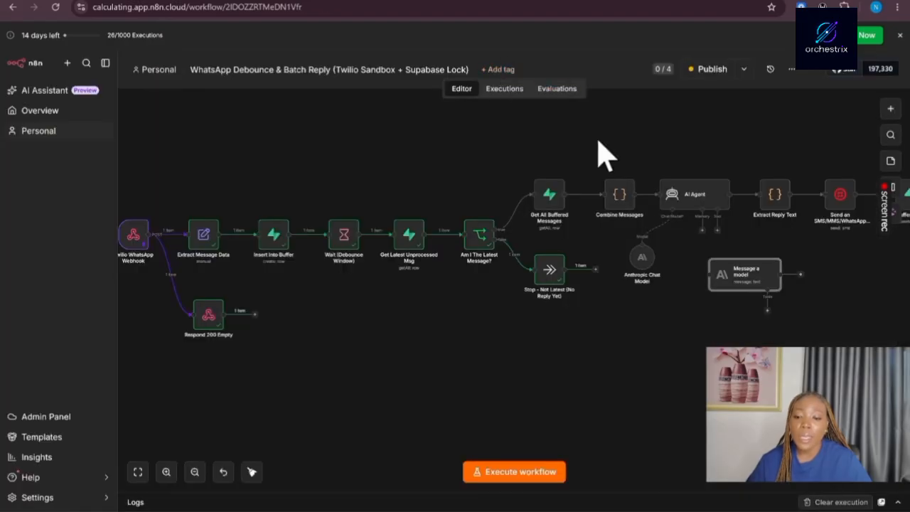
Paste the copied "Customer's message: {{ $json.combined_message }}" line at the start of the AI Agent's user message prompt.
{"action": "double_click", "coordinate": [676, 199]}
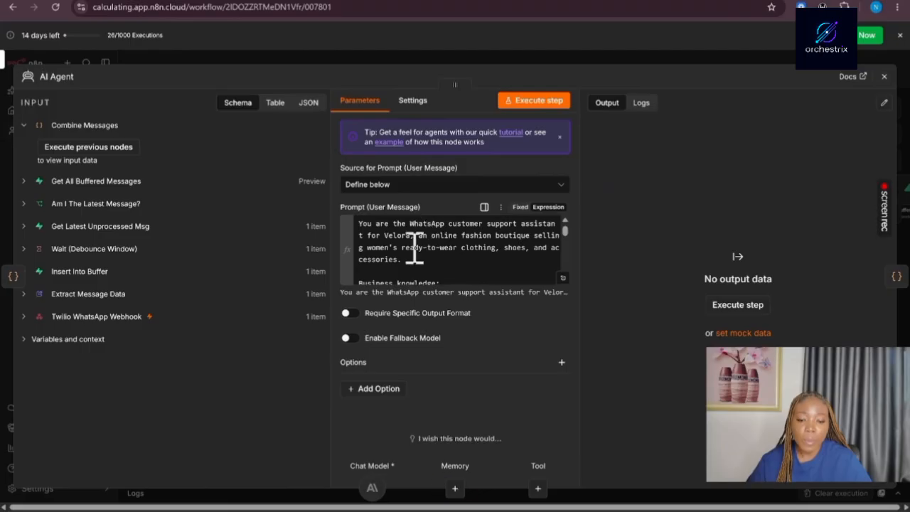
{"action": "scroll", "coordinate": [414, 245], "scroll_direction": "down", "scroll_amount": 5}
{"action": "scroll", "coordinate": [412, 252], "scroll_direction": "down", "scroll_amount": 5}
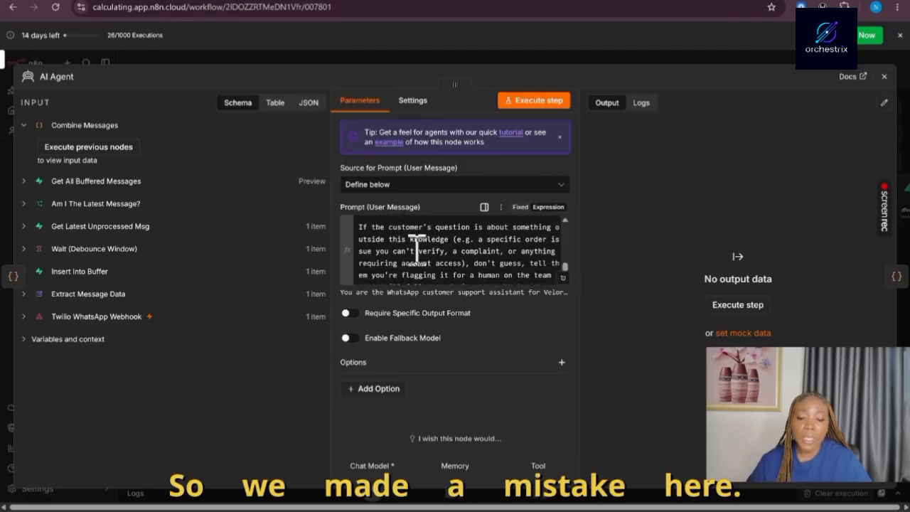
{"action": "scroll", "coordinate": [377, 229], "scroll_direction": "down", "scroll_amount": 1}
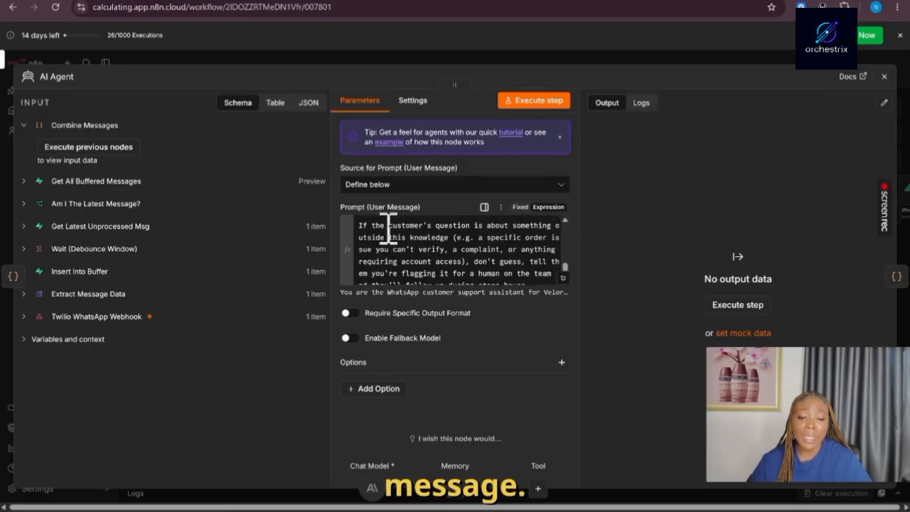
{"action": "scroll", "coordinate": [391, 233], "scroll_direction": "up", "scroll_amount": 10}
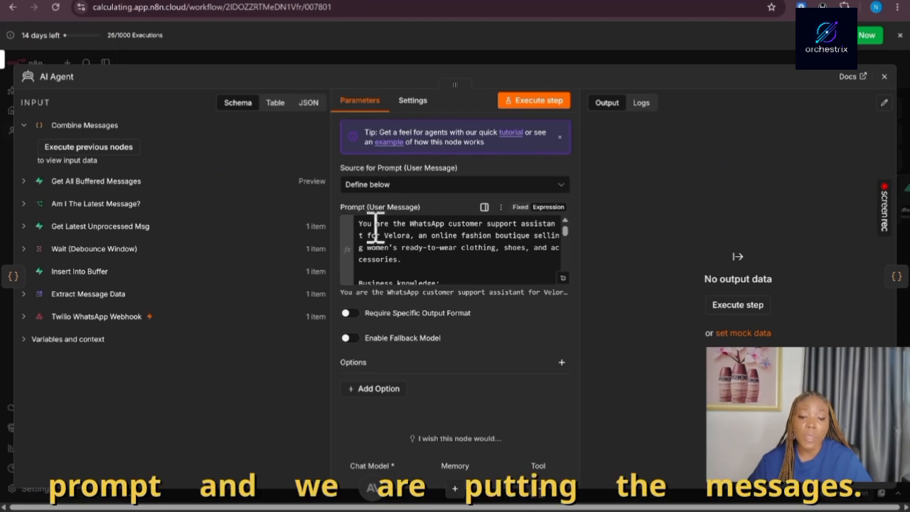
{"action": "left_click", "coordinate": [364, 227]}
{"action": "left_click_drag", "start_coordinate": [361, 226], "coordinate": [366, 207]}
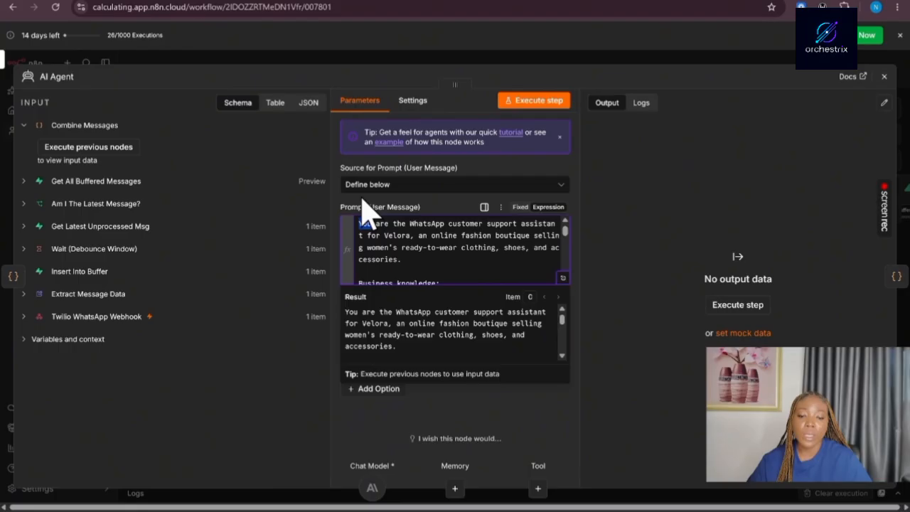
{"action": "left_click", "coordinate": [563, 278]}
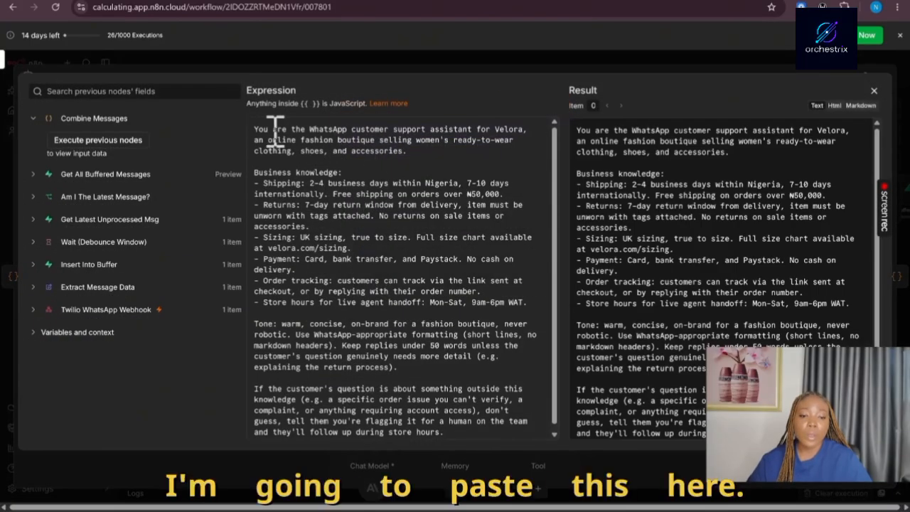
{"action": "left_click", "coordinate": [255, 129]}
{"action": "key", "text": "ctrl+v"}
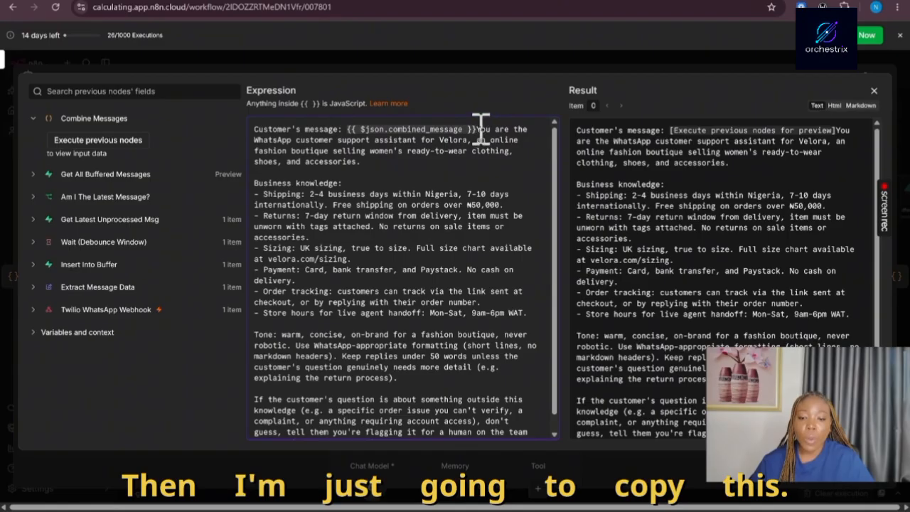
Cut the support assistant instructions from the AI Agent's user prompt, leaving only the customer's message line, and close the expanded editor.
{"action": "left_click_drag", "start_coordinate": [478, 129], "coordinate": [448, 432]}
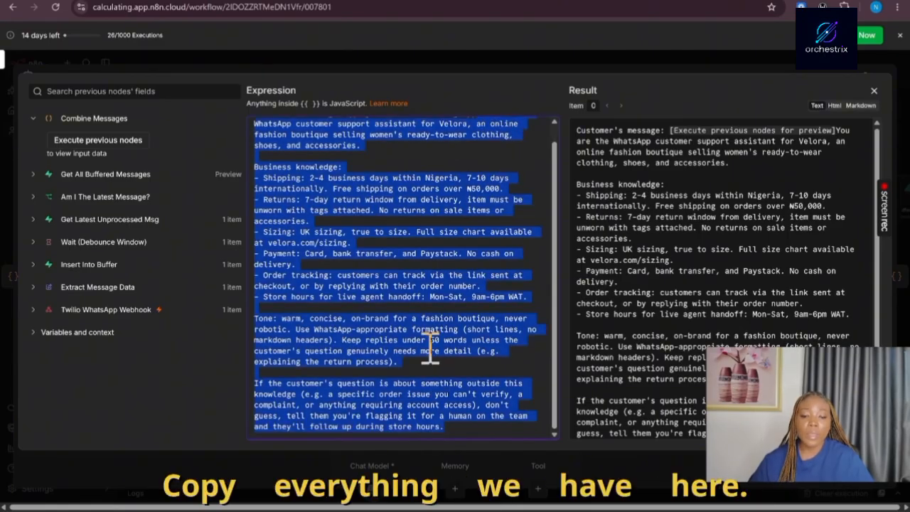
{"action": "right_click", "coordinate": [389, 186]}
{"action": "left_click", "coordinate": [417, 213]}
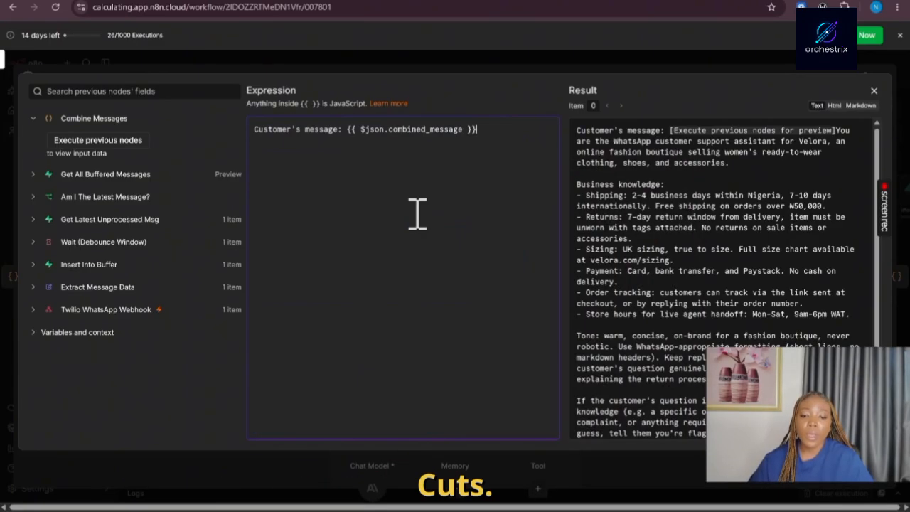
{"action": "left_click", "coordinate": [473, 70]}
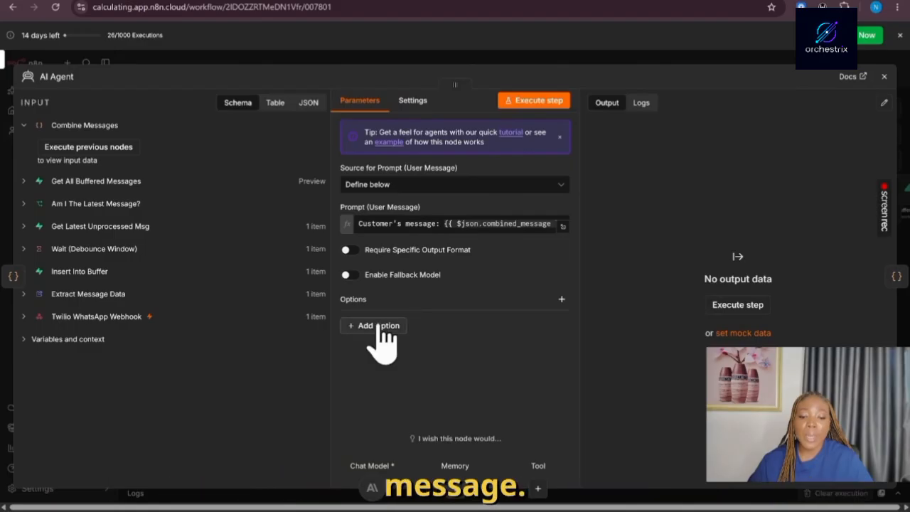
Add a System Message option to the AI Agent, replace its default text with the cut support assistant instructions, and close the node.
{"action": "left_click", "coordinate": [377, 326]}
{"action": "left_click", "coordinate": [375, 349]}
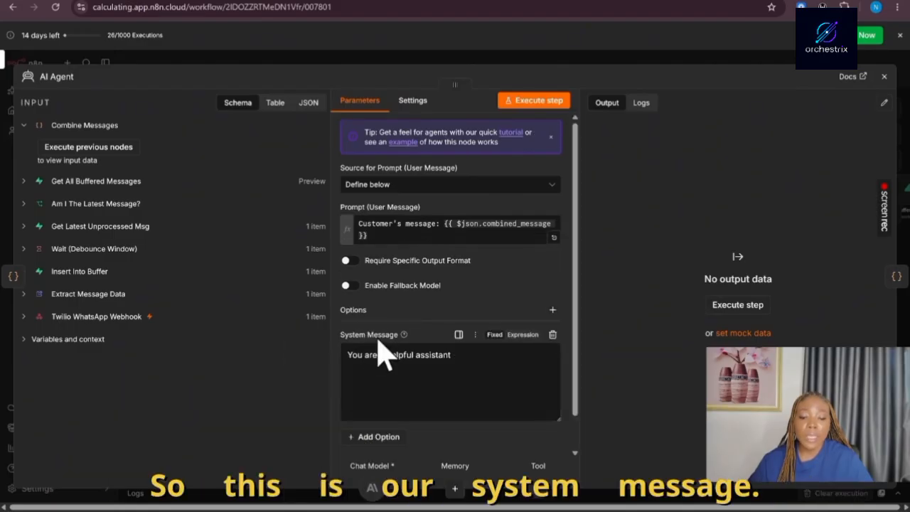
{"action": "left_click_drag", "start_coordinate": [452, 356], "coordinate": [351, 361]}
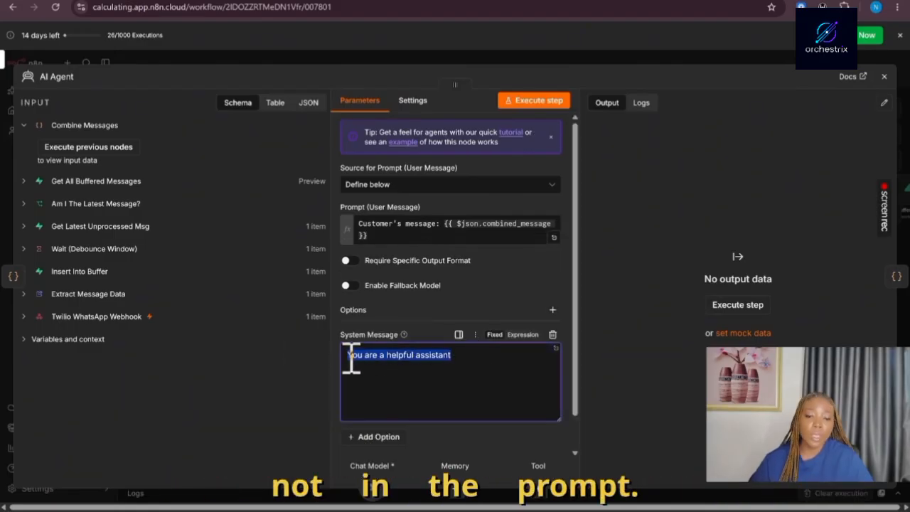
{"action": "key", "text": "BackSpace"}
{"action": "key", "text": "ctrl+v"}
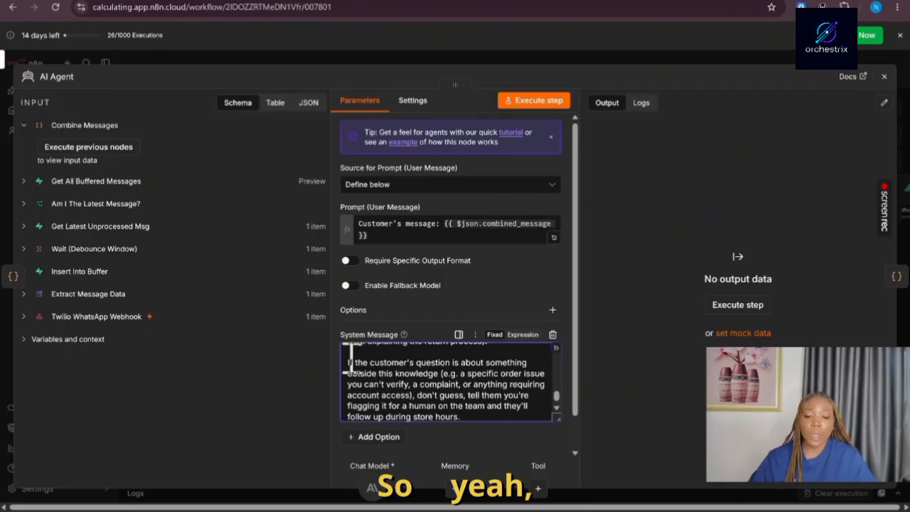
{"action": "scroll", "coordinate": [413, 349], "scroll_direction": "up", "scroll_amount": 5}
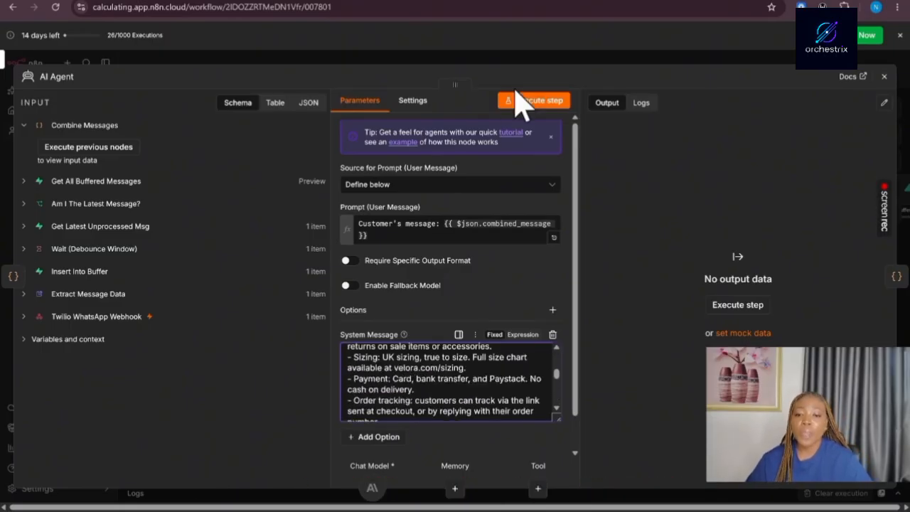
{"action": "left_click", "coordinate": [529, 60]}
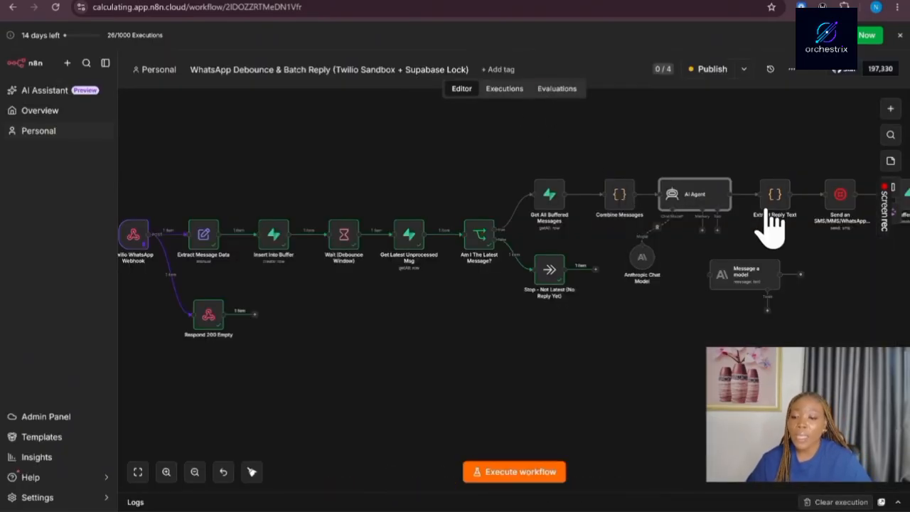
Move the Message a model node aside and attach a Simple Memory to the AI Agent with its Session ID set to Define below.
{"action": "left_click_drag", "start_coordinate": [745, 278], "coordinate": [814, 341]}
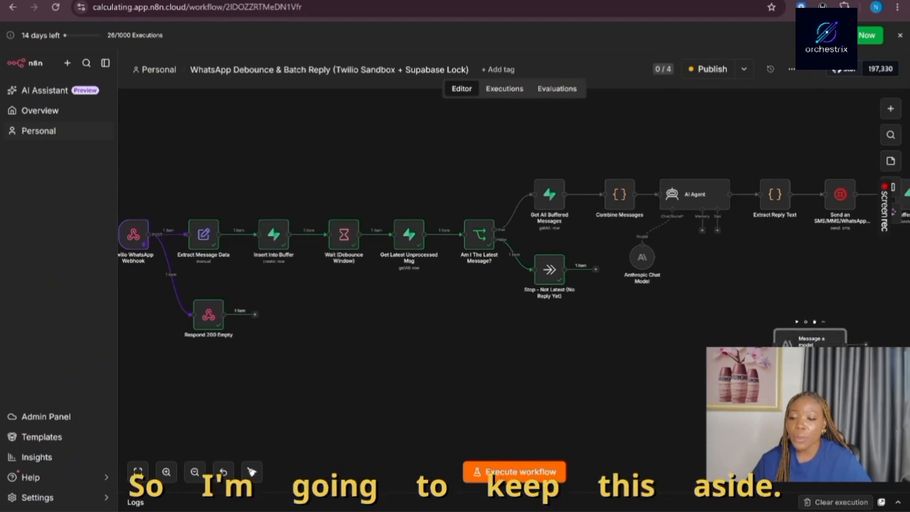
{"action": "left_click", "coordinate": [702, 230]}
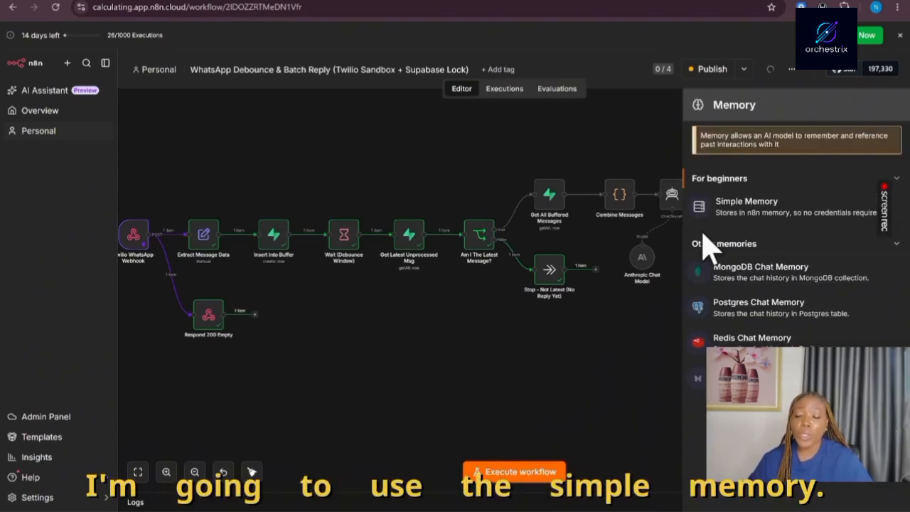
{"action": "left_click", "coordinate": [750, 213]}
{"action": "left_click", "coordinate": [440, 206]}
{"action": "left_click", "coordinate": [446, 284]}
Set the Simple Memory key to {{ $('Extract Message Data').item.json.phone_number }} and close the node.
{"action": "left_click", "coordinate": [386, 243]}
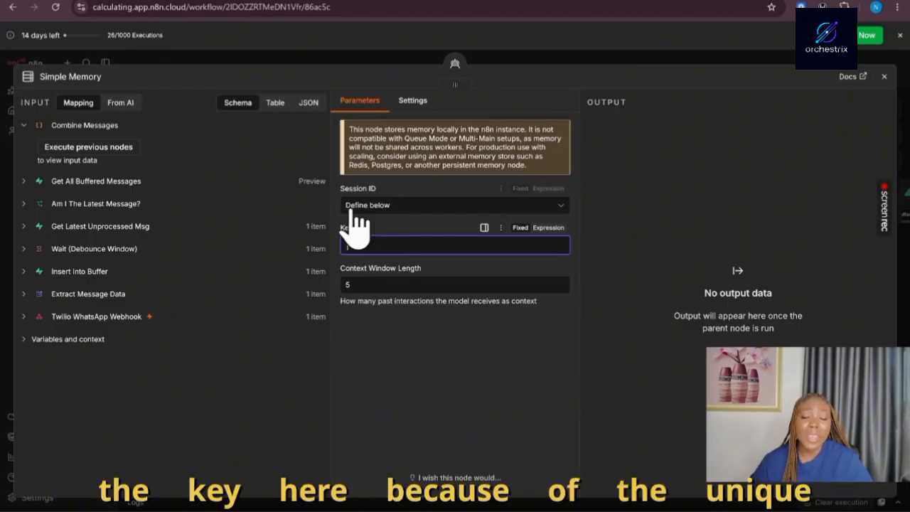
{"action": "left_click", "coordinate": [37, 296]}
{"action": "left_click_drag", "start_coordinate": [96, 278], "coordinate": [400, 244]}
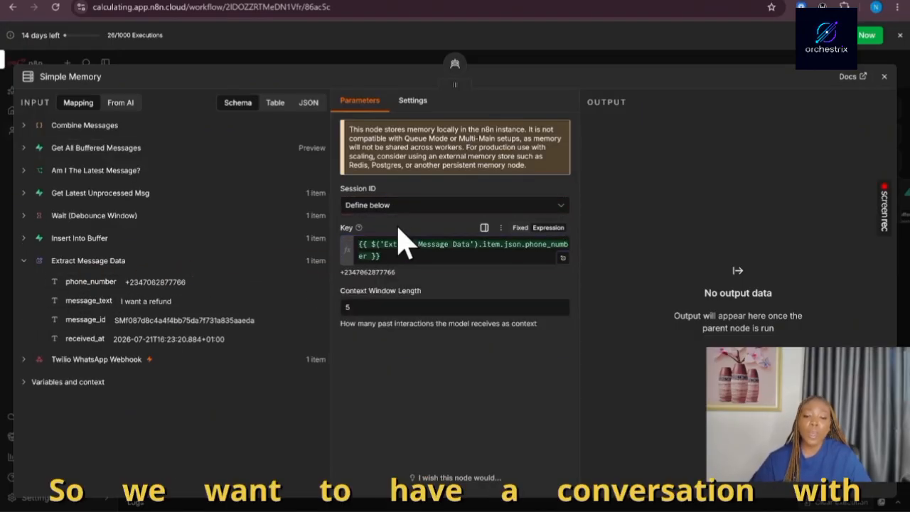
{"action": "left_click", "coordinate": [555, 56]}
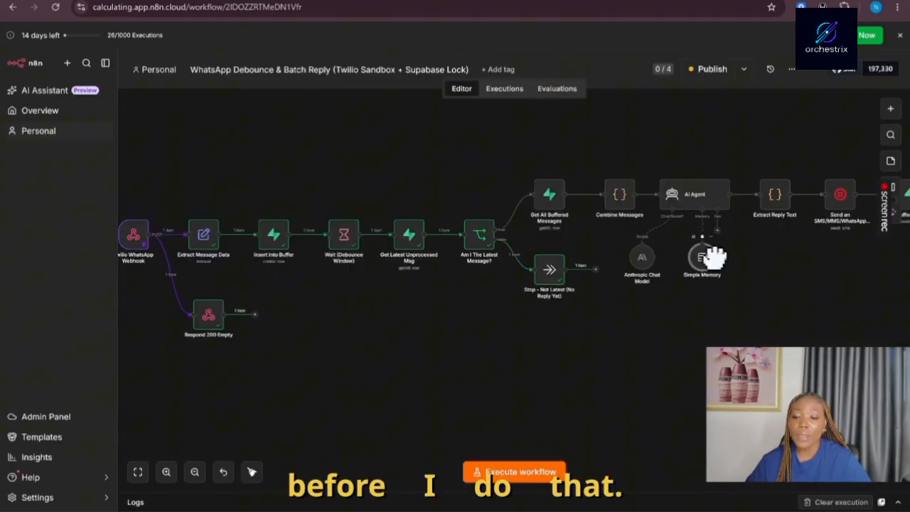
Publish the workflow, keeping the suggested version name.
{"action": "left_click", "coordinate": [707, 71]}
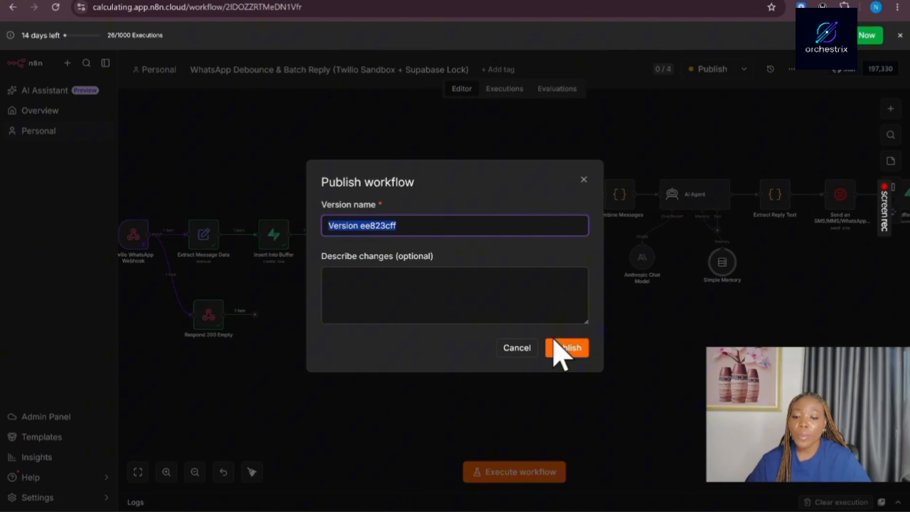
{"action": "left_click", "coordinate": [554, 348]}
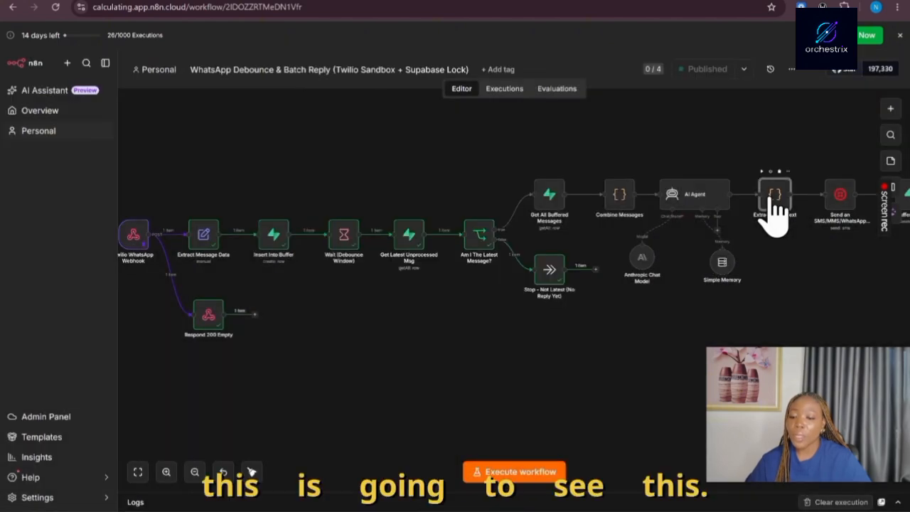
Check the JavaScript code in Extract Reply Text, and move the Anthropic Chat Model node lower on the canvas.
{"action": "double_click", "coordinate": [775, 198]}
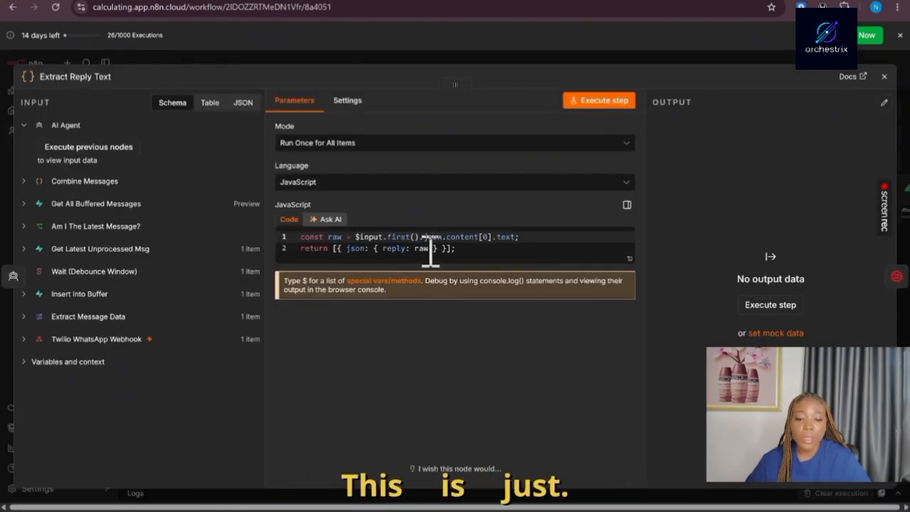
{"action": "left_click", "coordinate": [539, 57]}
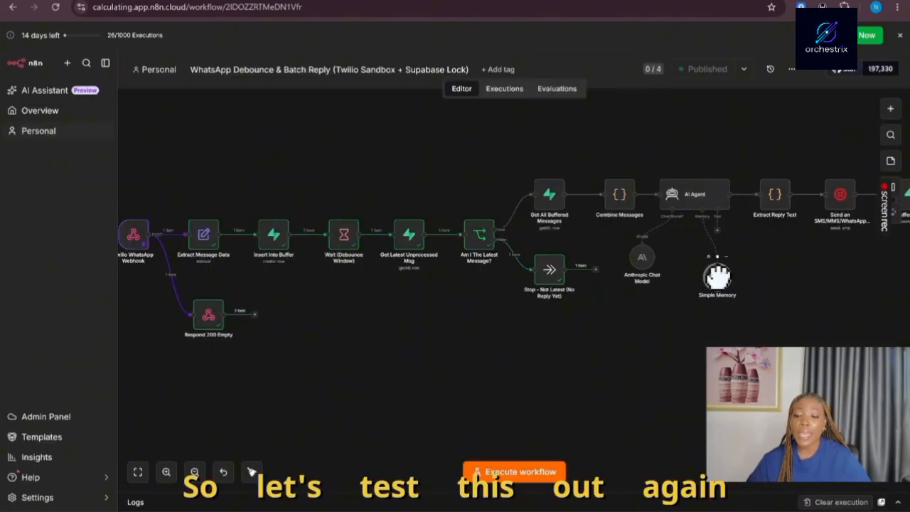
{"action": "left_click_drag", "start_coordinate": [642, 257], "coordinate": [642, 292]}
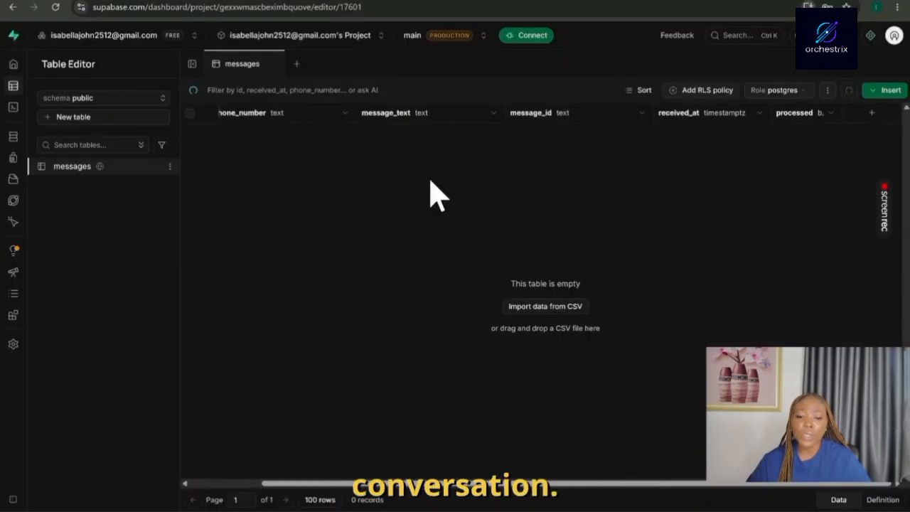
Reload the messages table in Supabase, and switch back to the n8n workflow to publish its updated version.
{"action": "left_click", "coordinate": [54, 9]}
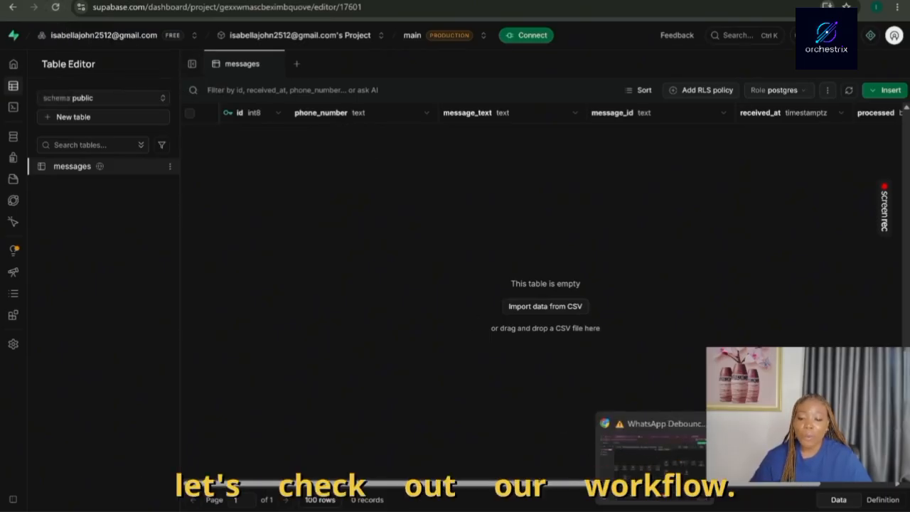
{"action": "left_click", "coordinate": [648, 510]}
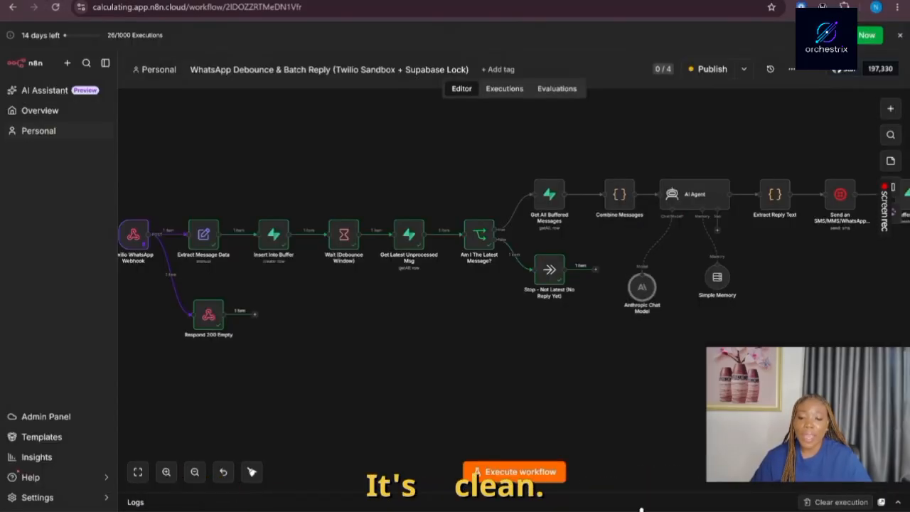
{"action": "left_click", "coordinate": [703, 69]}
{"action": "left_click", "coordinate": [566, 345]}
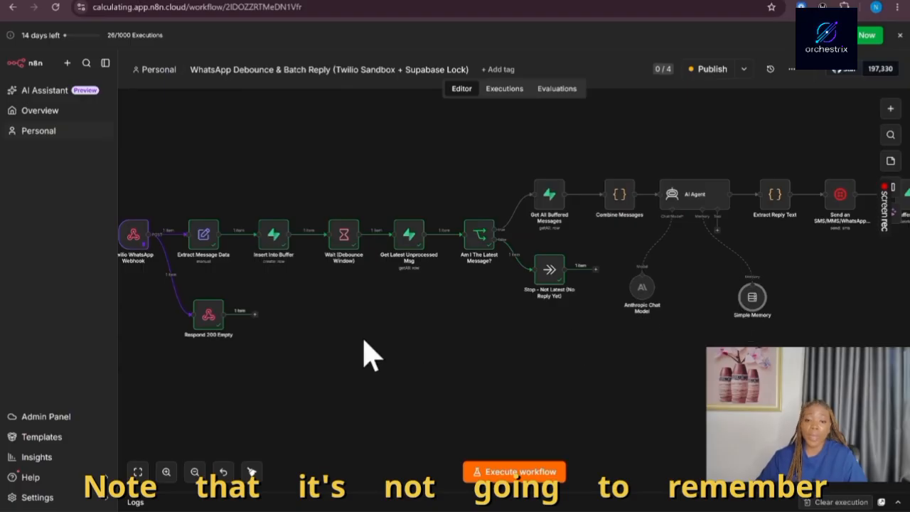
Unpin the data on the Twilio WhatsApp Webhook node.
{"action": "right_click", "coordinate": [139, 254]}
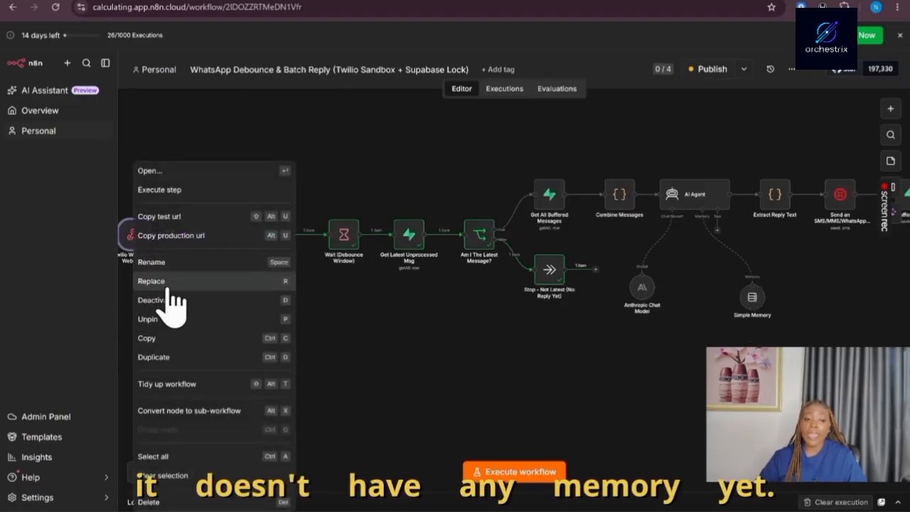
{"action": "left_click", "coordinate": [165, 317]}
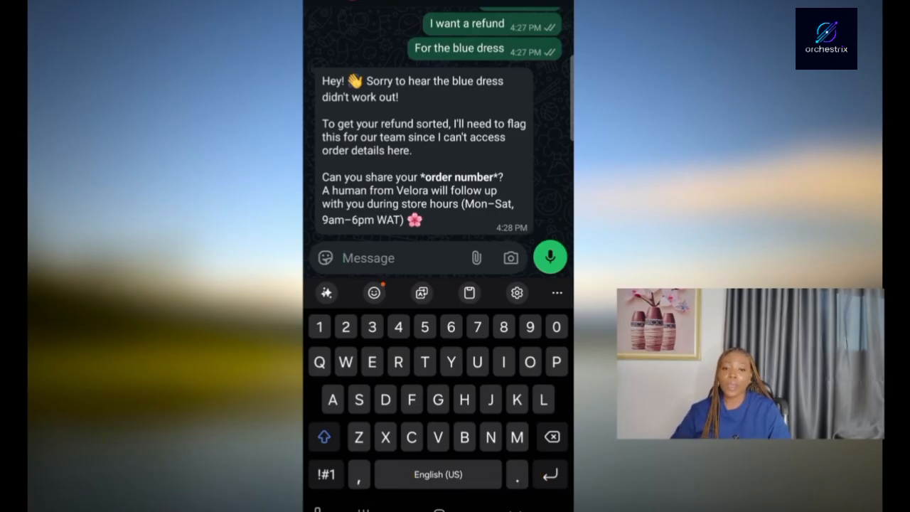
In WhatsApp, send the sandbox chat three separate messages: "HI", "Business hours" and "Are you available".
{"action": "type", "text": "W"}
{"action": "key", "text": "BackSpace"}
{"action": "left_click", "coordinate": [324, 436]}
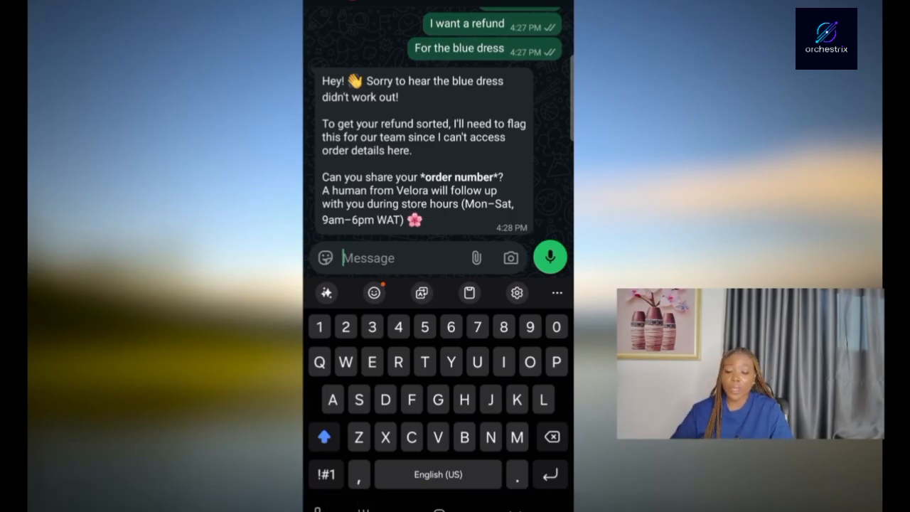
{"action": "type", "text": "Hi"}
{"action": "key", "text": "Return"}
{"action": "type", "text": "Business hours"}
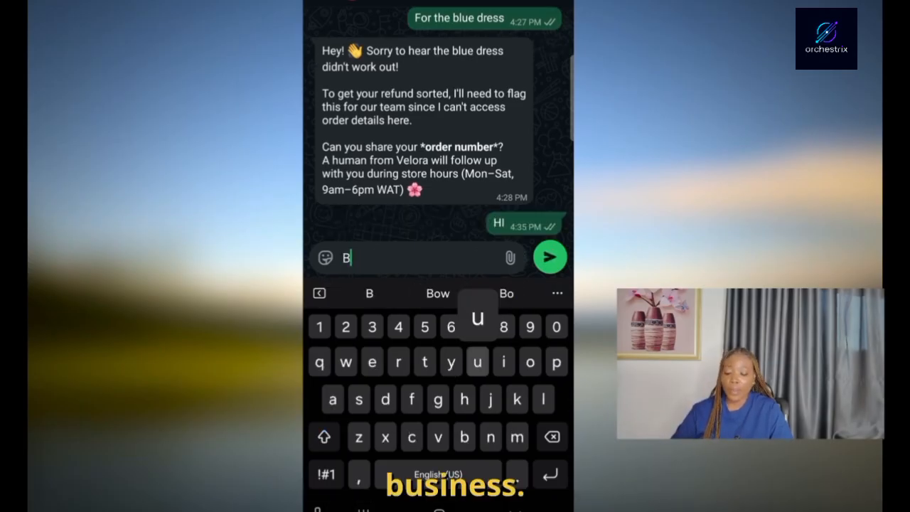
{"action": "key", "text": "Return"}
{"action": "type", "text": "Are you available"}
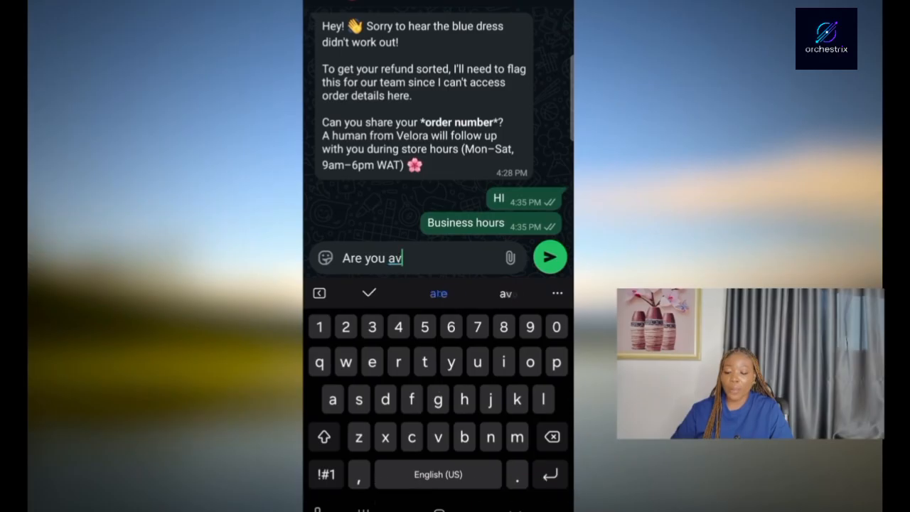
{"action": "key", "text": "Return"}
{"action": "key", "text": "Escape"}
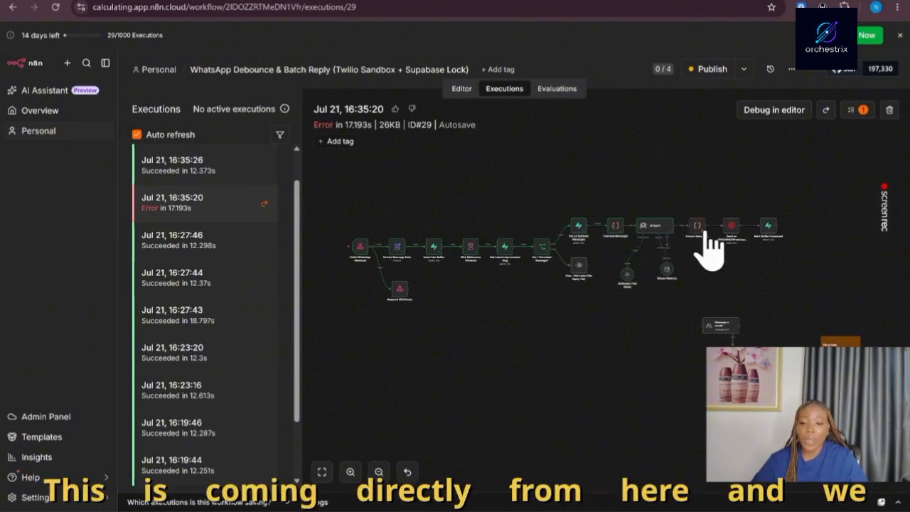
Debug the failed n8n execution in the editor: set raw in Extract Reply Text to $input.first().json.output, and execute that step.
{"action": "left_click", "coordinate": [773, 112]}
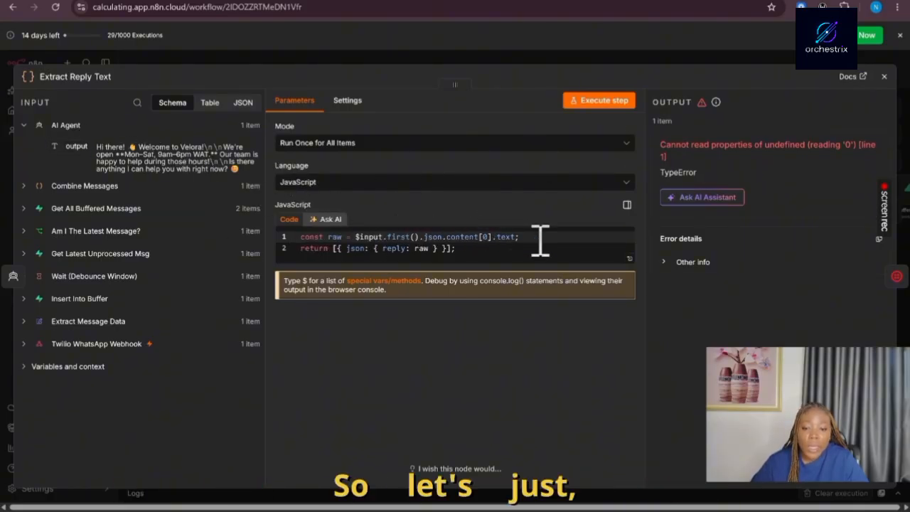
{"action": "mouse_move", "coordinate": [518, 237]}
{"action": "left_mouse_down"}
{"action": "mouse_move", "coordinate": [365, 235]}
{"action": "mouse_move", "coordinate": [518, 238]}
{"action": "left_mouse_up"}
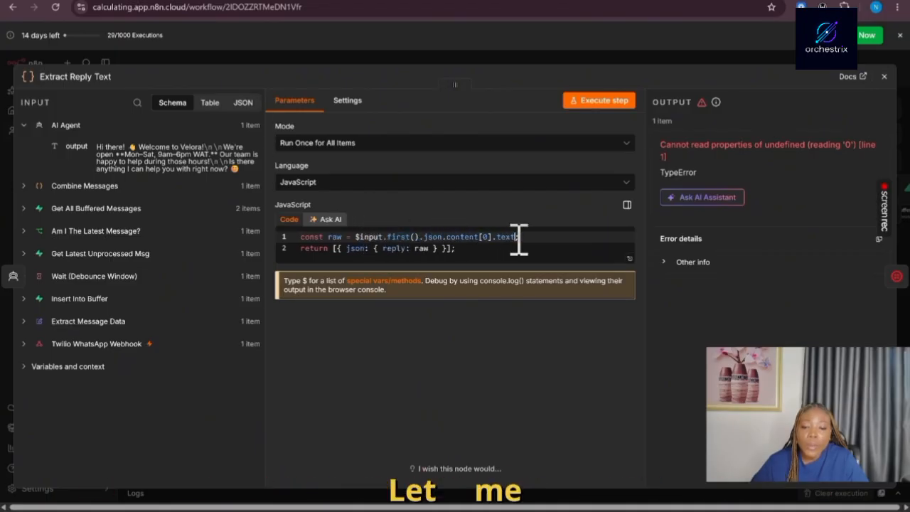
{"action": "left_click_drag", "start_coordinate": [64, 141], "coordinate": [514, 241]}
{"action": "left_click_drag", "start_coordinate": [457, 246], "coordinate": [302, 245]}
{"action": "key", "text": "BackSpace"}
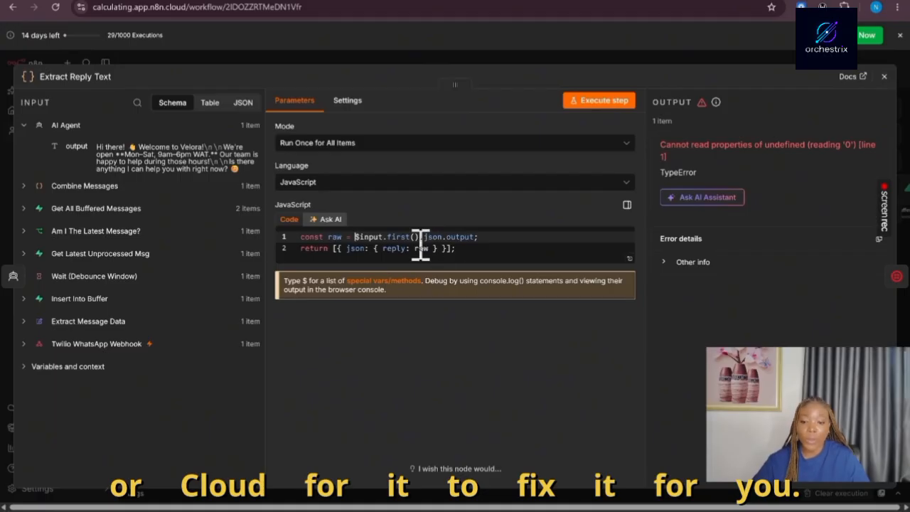
{"action": "left_click", "coordinate": [601, 104]}
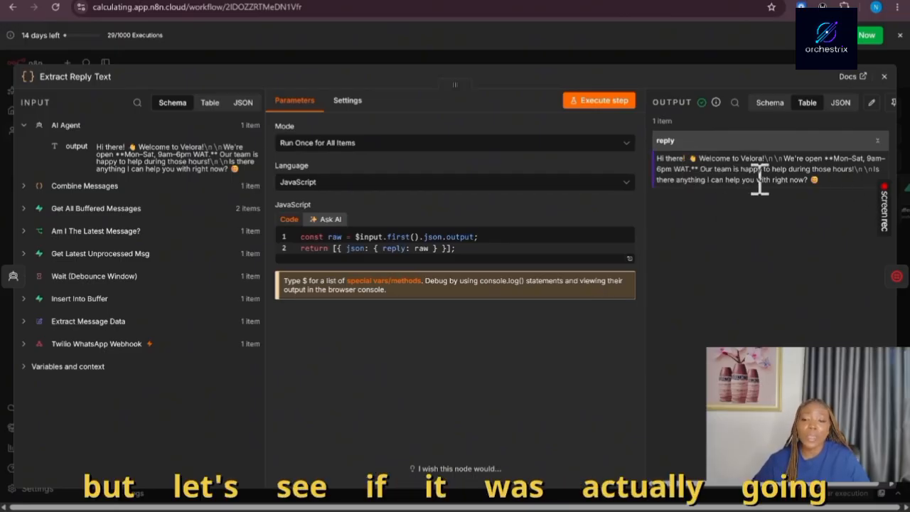
{"action": "left_click", "coordinate": [871, 103]}
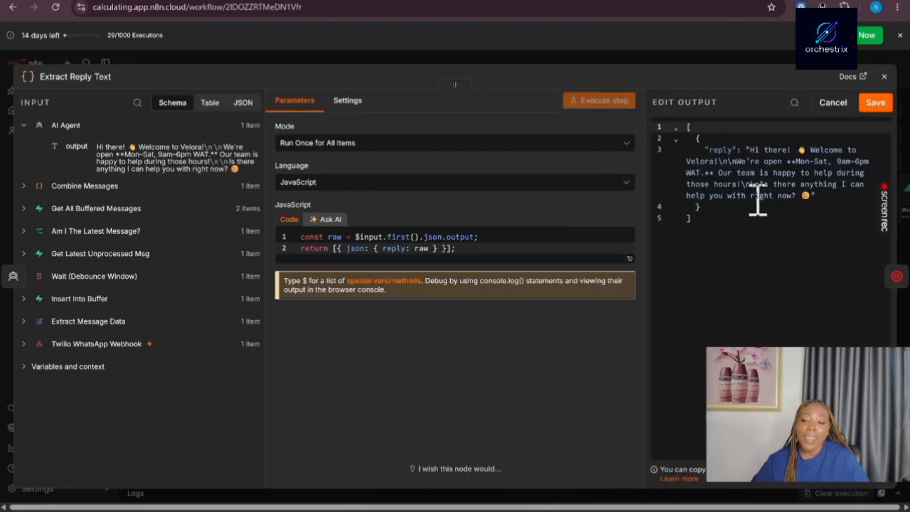
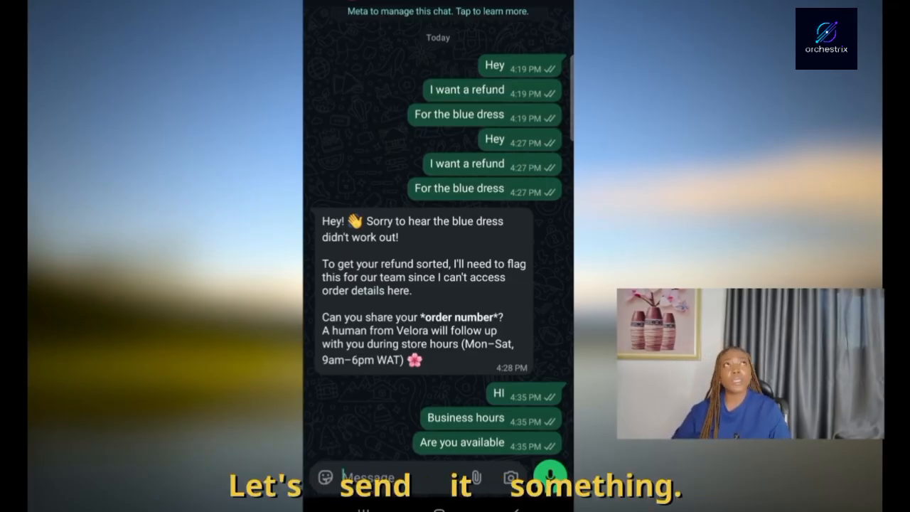
In the WhatsApp chat, send the copied "Hey" message and insert the copied "I want a refund" text as a draft.
{"action": "left_click", "coordinate": [398, 477]}
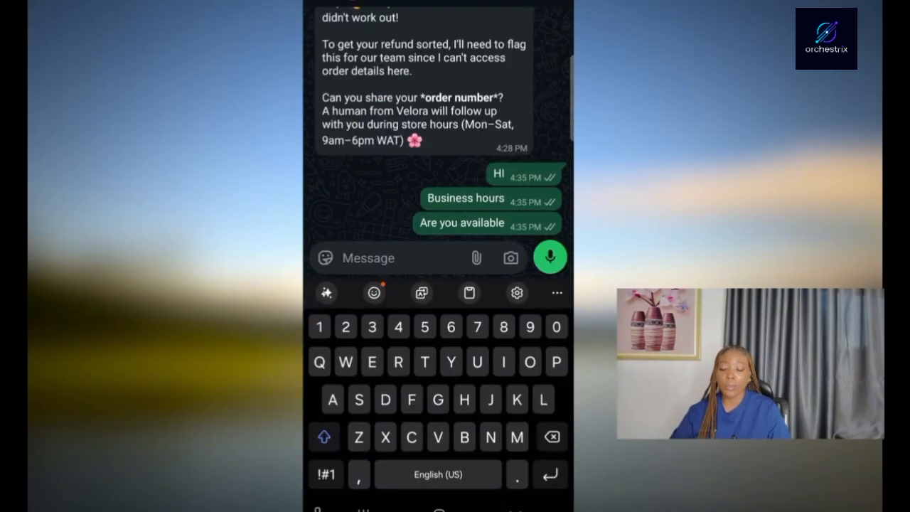
{"action": "left_click", "coordinate": [469, 292]}
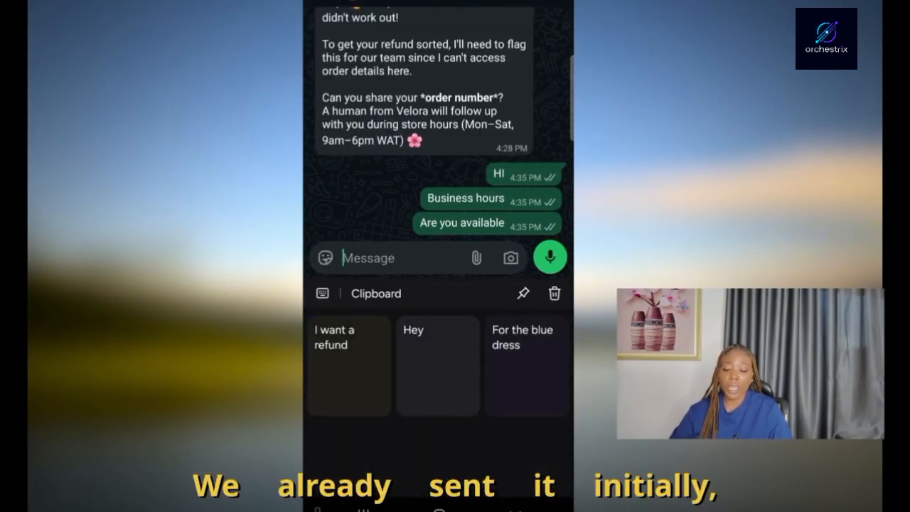
{"action": "left_click", "coordinate": [437, 365]}
{"action": "left_click", "coordinate": [550, 256]}
{"action": "left_click", "coordinate": [349, 366]}
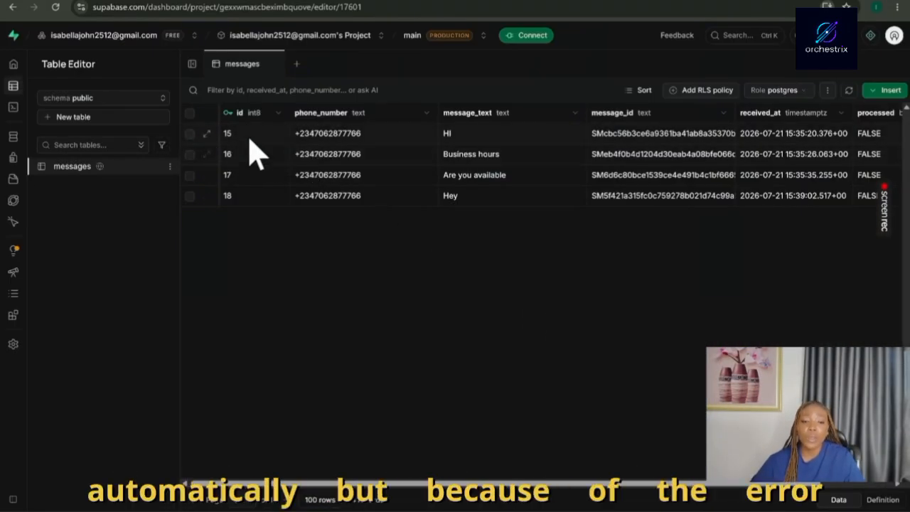
In Supabase, delete all four rows, ids 15 to 18, from the messages table.
{"action": "left_click", "coordinate": [190, 133]}
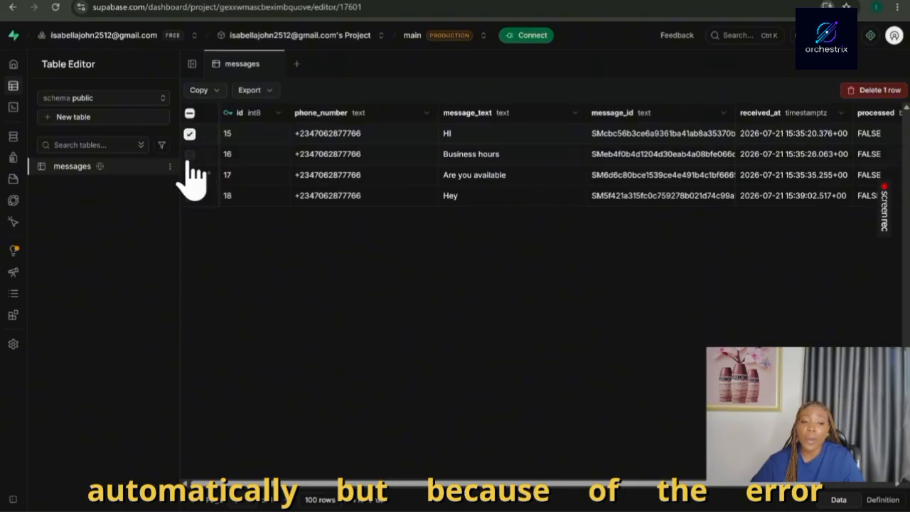
{"action": "left_click", "coordinate": [190, 154]}
{"action": "left_click", "coordinate": [190, 175]}
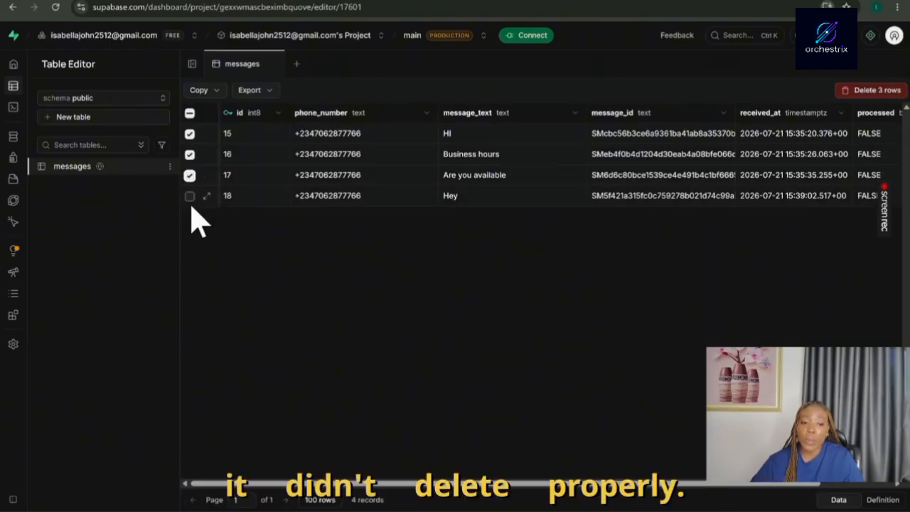
{"action": "left_click", "coordinate": [190, 197]}
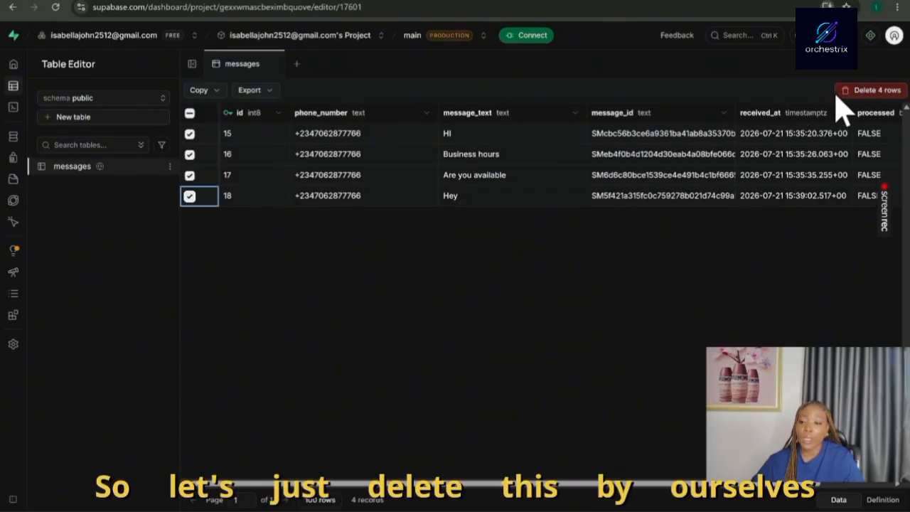
{"action": "left_click", "coordinate": [859, 91]}
{"action": "left_click", "coordinate": [509, 300]}
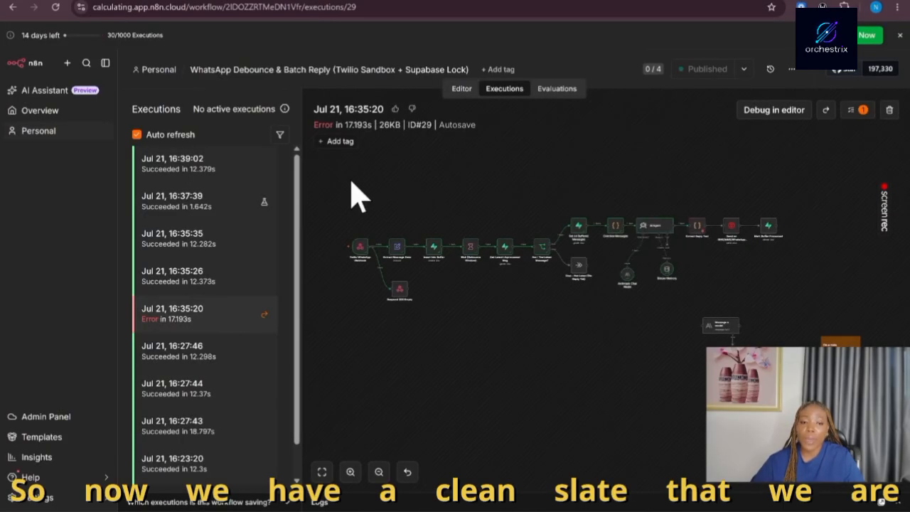
Back in the n8n workflow editor, unpin the data on Extract Reply Text and Twilio WhatsApp Webhook, and check whether publishing is needed.
{"action": "left_click", "coordinate": [462, 92]}
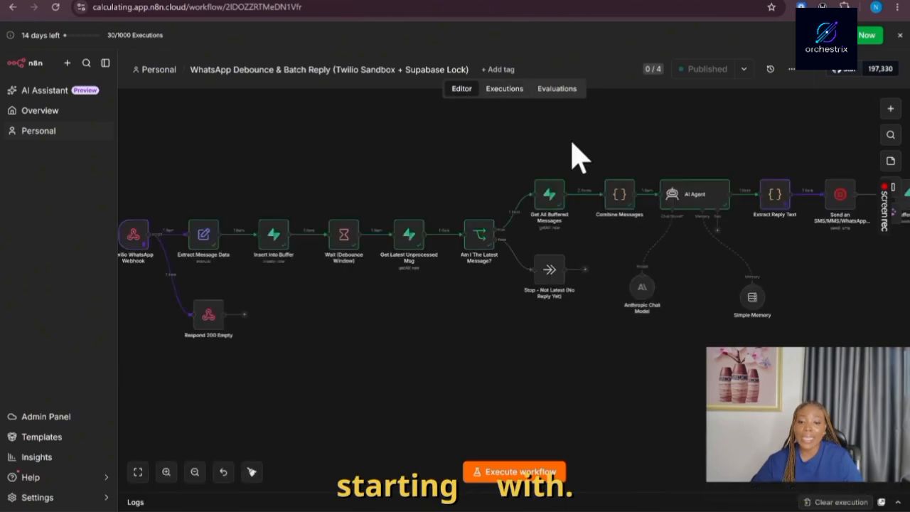
{"action": "right_click", "coordinate": [785, 208]}
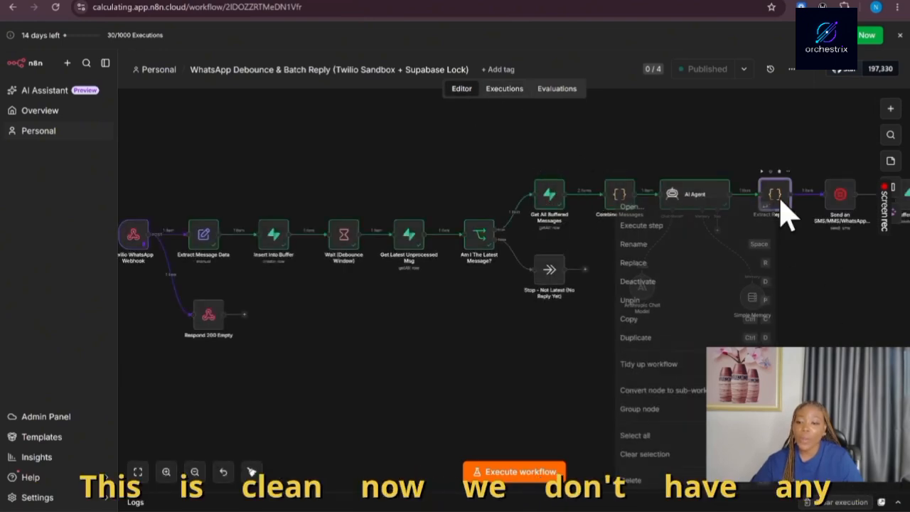
{"action": "left_click", "coordinate": [663, 306]}
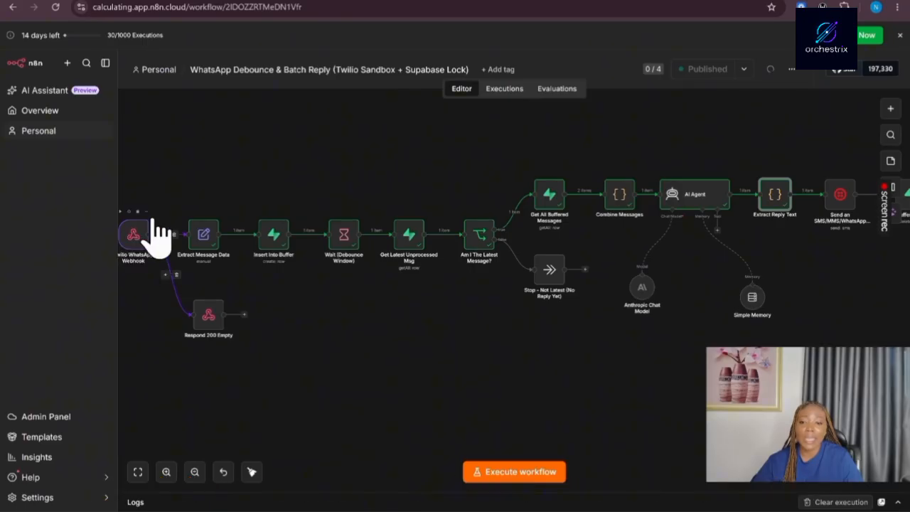
{"action": "right_click", "coordinate": [132, 246]}
{"action": "left_click", "coordinate": [168, 320]}
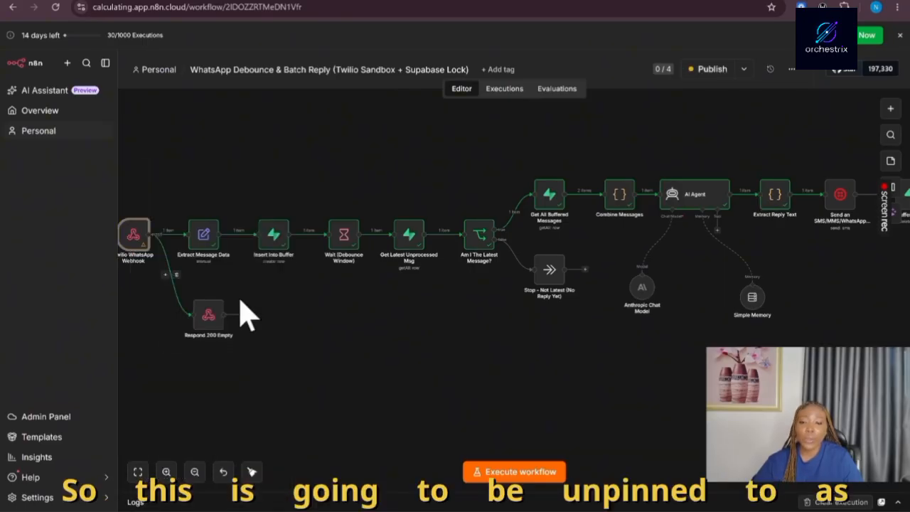
{"action": "left_click", "coordinate": [704, 69]}
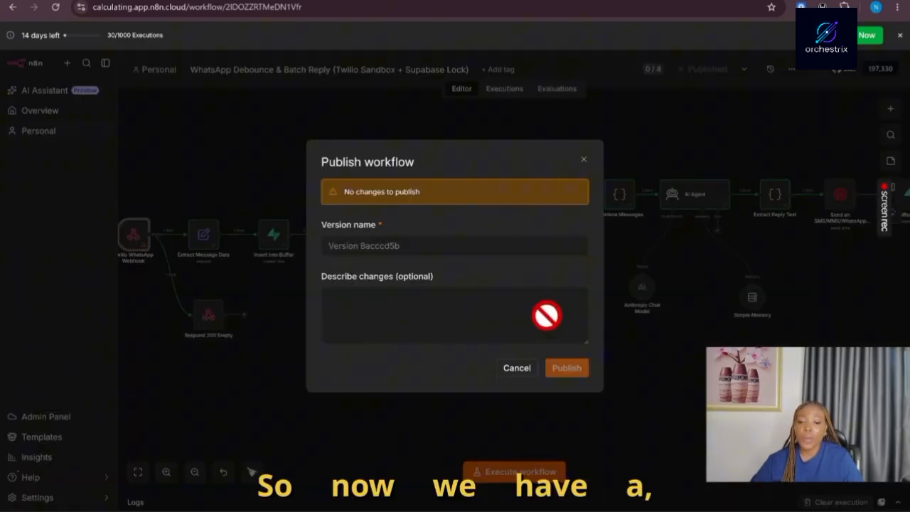
{"action": "left_click", "coordinate": [584, 160]}
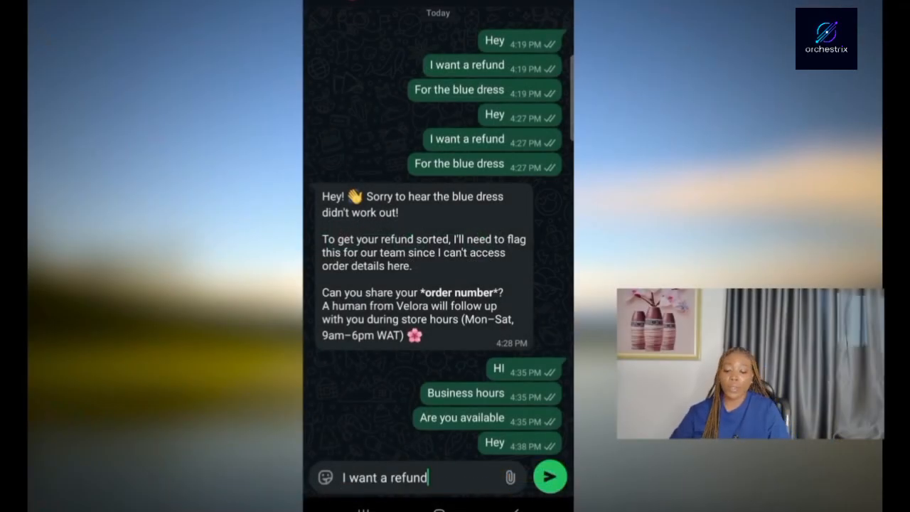
Clear the drafted "I want a refund" text from the WhatsApp message field.
{"action": "left_click", "coordinate": [427, 477]}
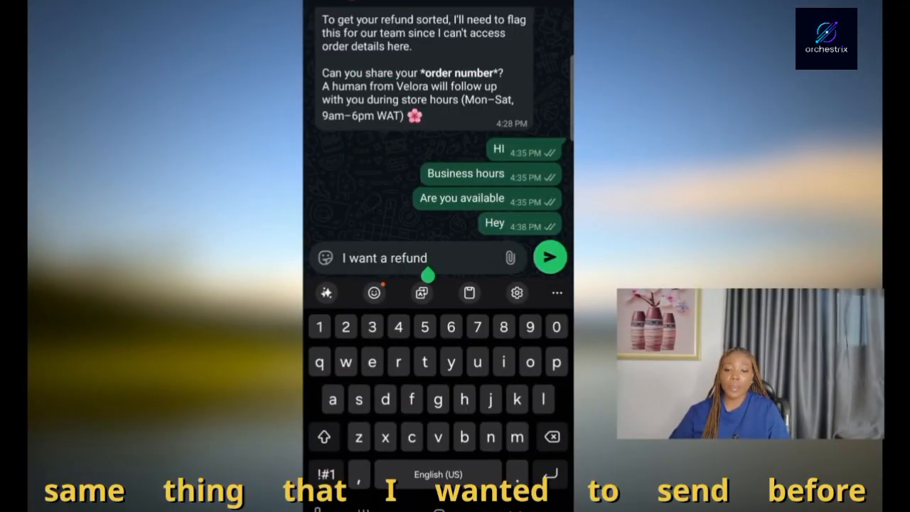
{"action": "key", "text": "BackSpace"}
{"action": "key", "text": "BackSpace"}
{"action": "key", "text": "BackSpace"}
{"action": "key", "text": "BackSpace"}
{"action": "key", "text": "BackSpace"}
{"action": "key", "text": "BackSpace"}
{"action": "key", "text": "BackSpace"}
{"action": "key", "text": "BackSpace"}
{"action": "key", "text": "BackSpace"}
{"action": "key", "text": "BackSpace"}
{"action": "key", "text": "BackSpace"}
{"action": "key", "text": "BackSpace"}
{"action": "key", "text": "BackSpace"}
{"action": "key", "text": "BackSpace"}
{"action": "key", "text": "BackSpace"}
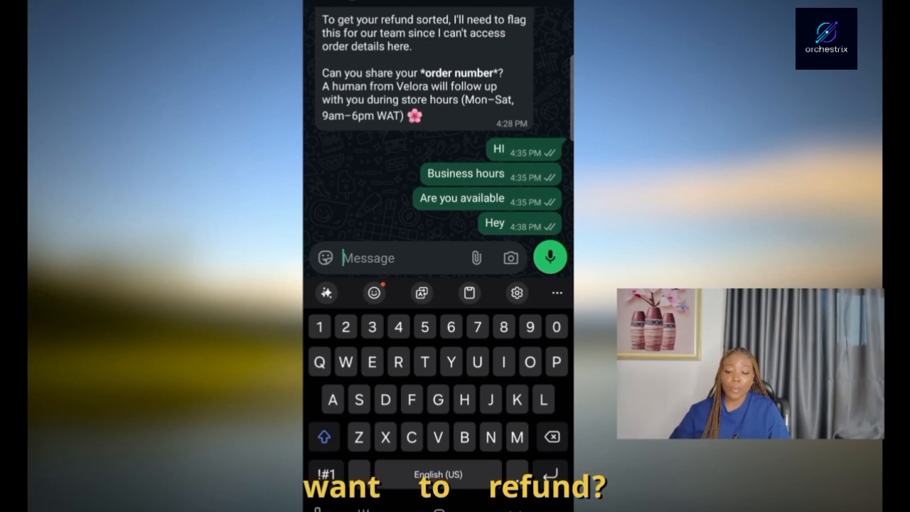
Send "Hey" and "Can you tell me what you have" to the sandbox chat, and review the reply.
{"action": "left_click", "coordinate": [469, 292]}
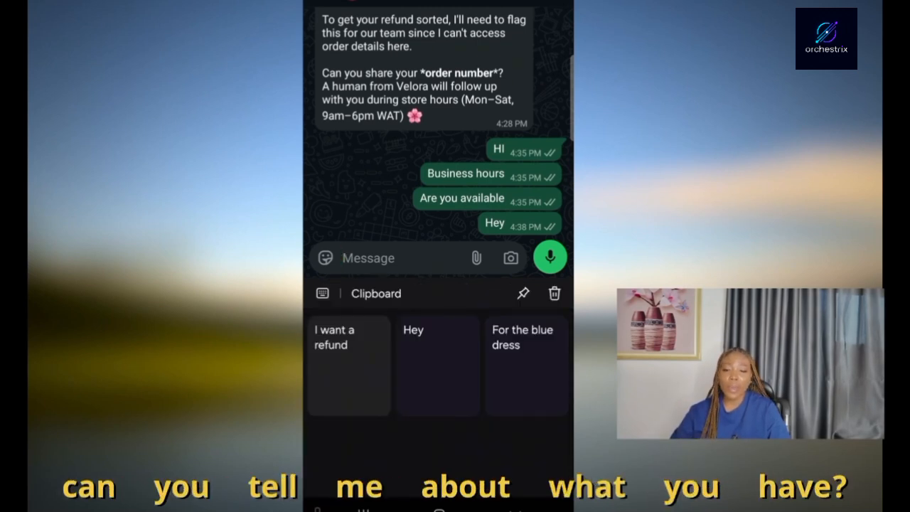
{"action": "left_click", "coordinate": [437, 362]}
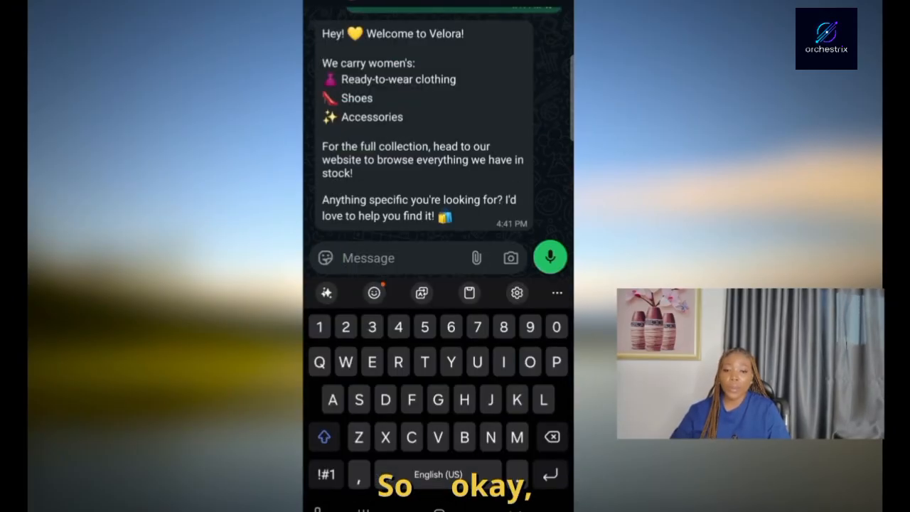
{"action": "scroll", "coordinate": [437, 178], "scroll_direction": "up", "scroll_amount": 3}
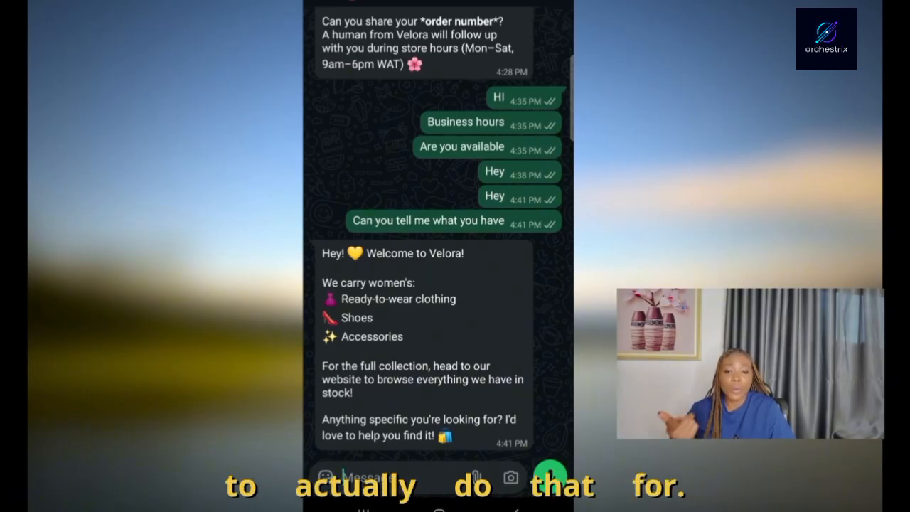
Send "What are your opening hours?" in the chat and begin a follow-up message starting with "Do you have a".
{"action": "left_click", "coordinate": [398, 477]}
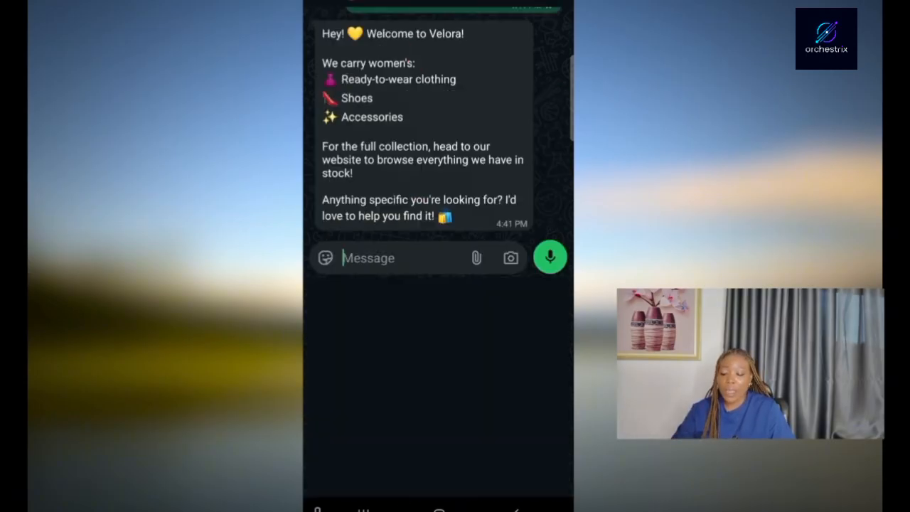
{"action": "type", "text": "What are yp"}
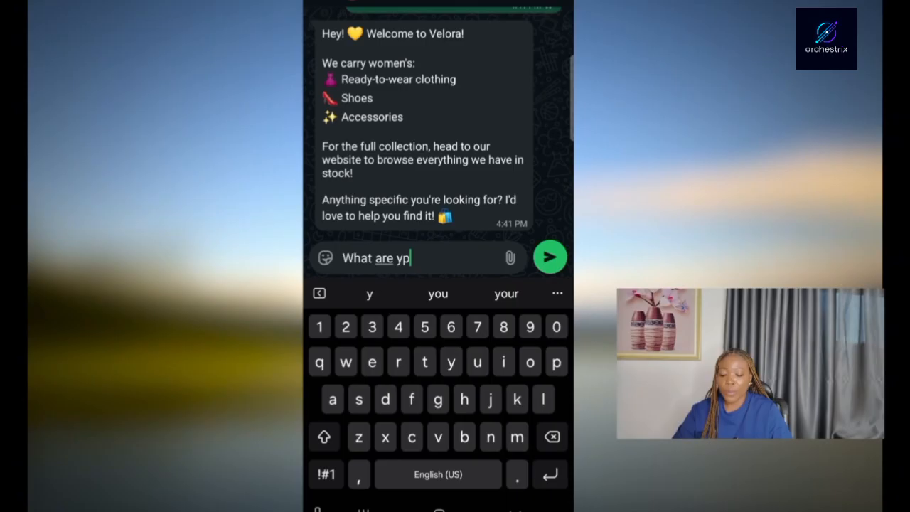
{"action": "type", "text": "u"}
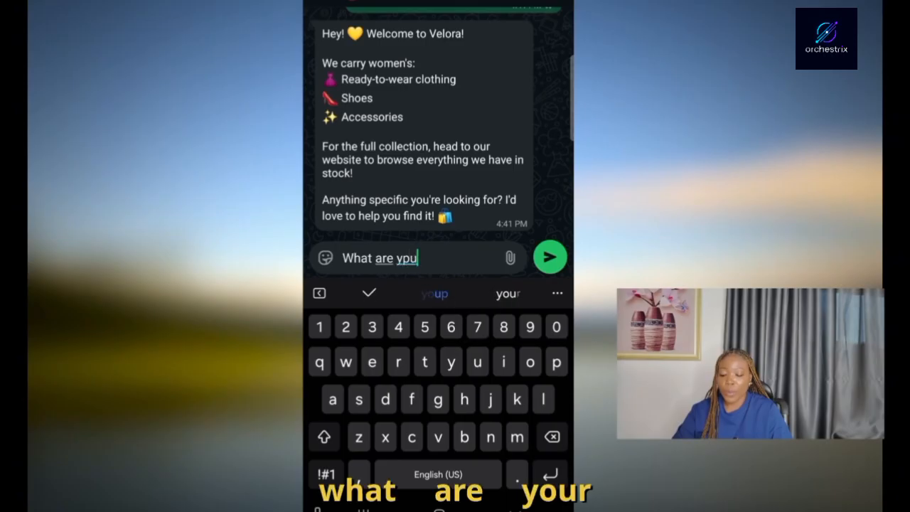
{"action": "left_click", "coordinate": [506, 294]}
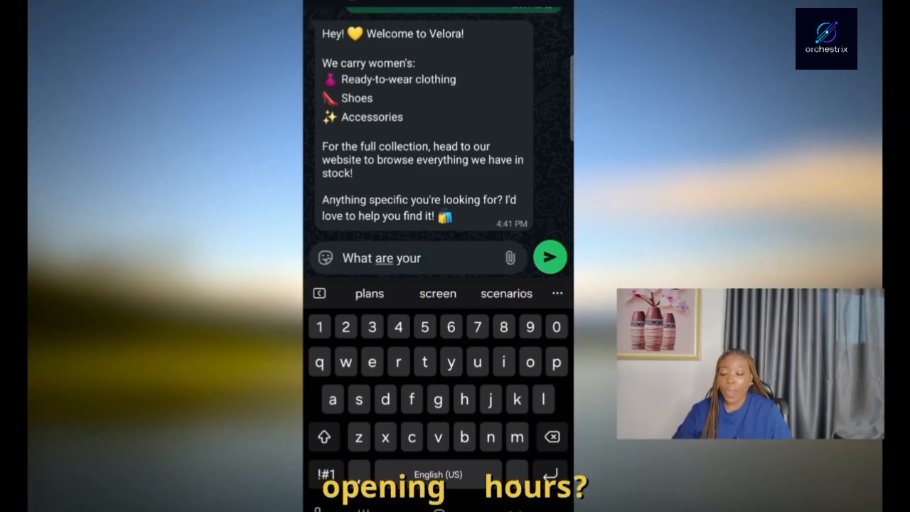
{"action": "type", "text": "opening hours?"}
{"action": "left_click", "coordinate": [549, 257]}
{"action": "type", "text": "Do you have a b"}
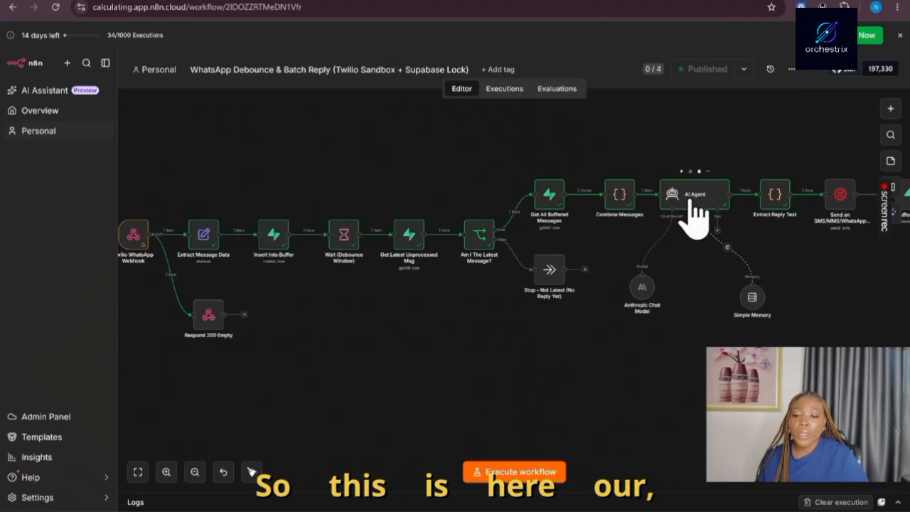
Open the AI Agent's system message in the enlarged n8n expression editor and examine its business knowledge, including returns and store hours.
{"action": "double_click", "coordinate": [692, 212]}
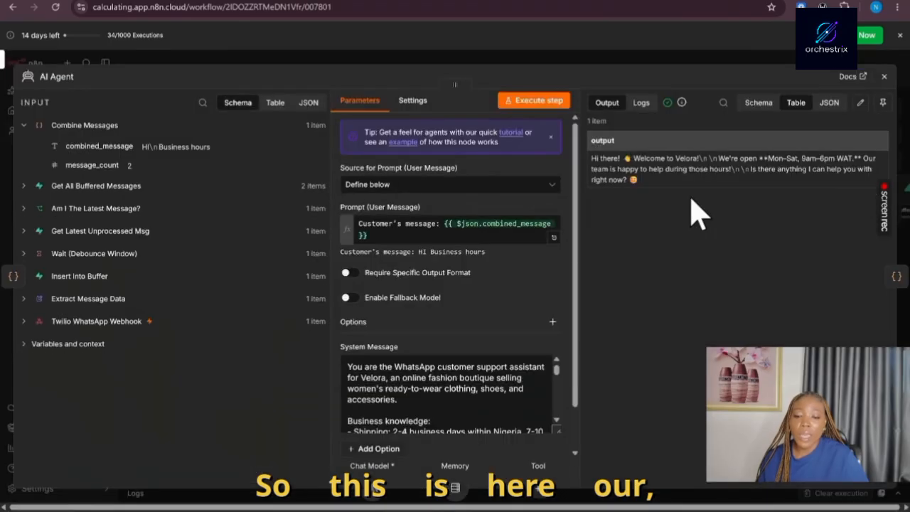
{"action": "scroll", "coordinate": [419, 313], "scroll_direction": "down", "scroll_amount": 2}
{"action": "scroll", "coordinate": [446, 316], "scroll_direction": "down", "scroll_amount": 5}
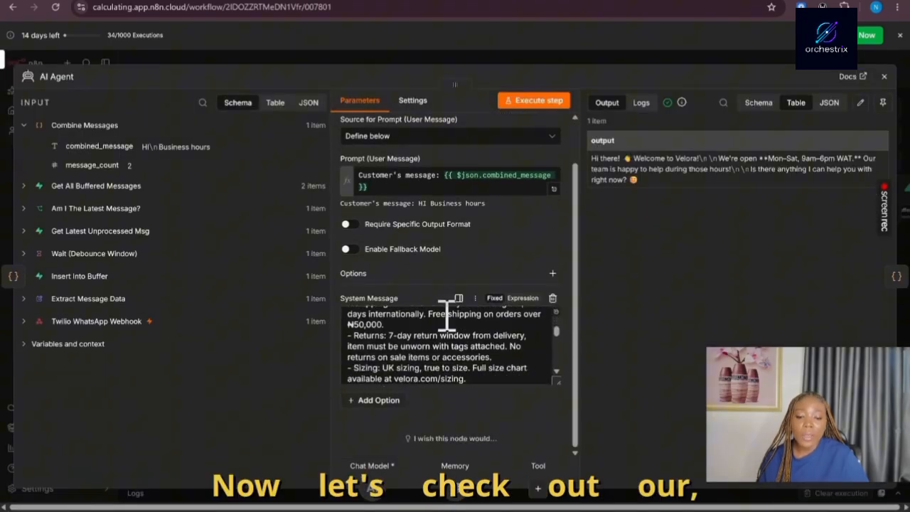
{"action": "left_click", "coordinate": [529, 298]}
{"action": "left_click", "coordinate": [554, 378]}
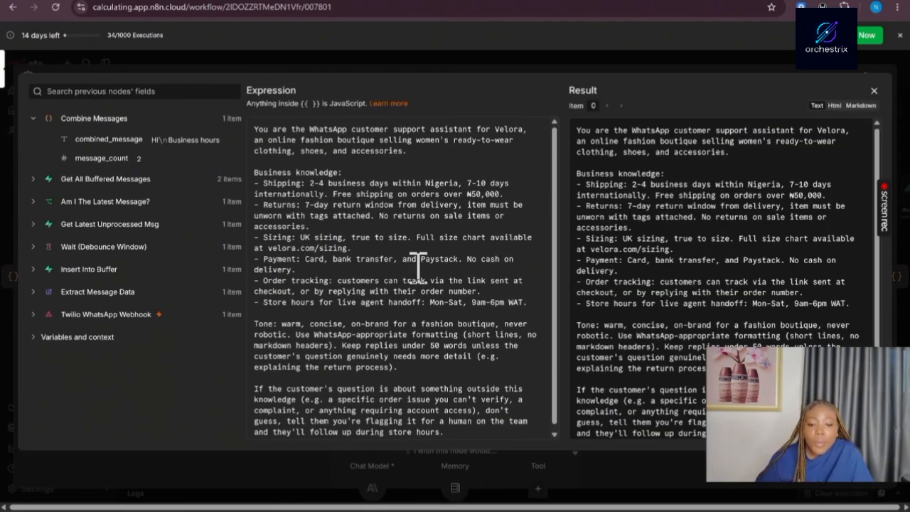
{"action": "scroll", "coordinate": [369, 223], "scroll_direction": "up", "scroll_amount": 1}
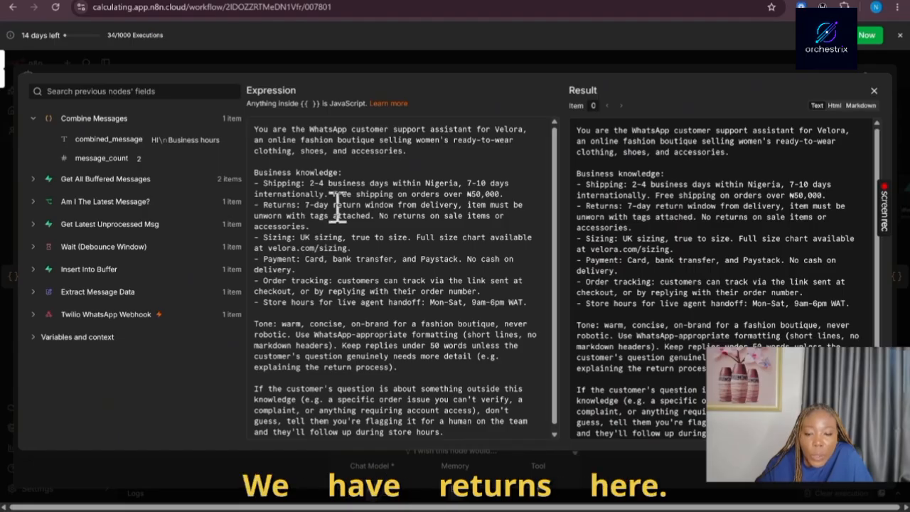
{"action": "left_click_drag", "start_coordinate": [429, 302], "coordinate": [525, 302]}
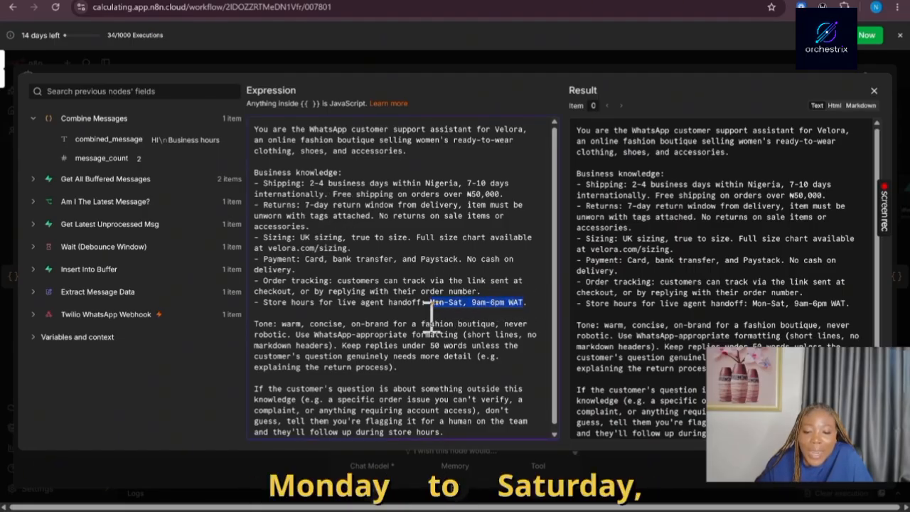